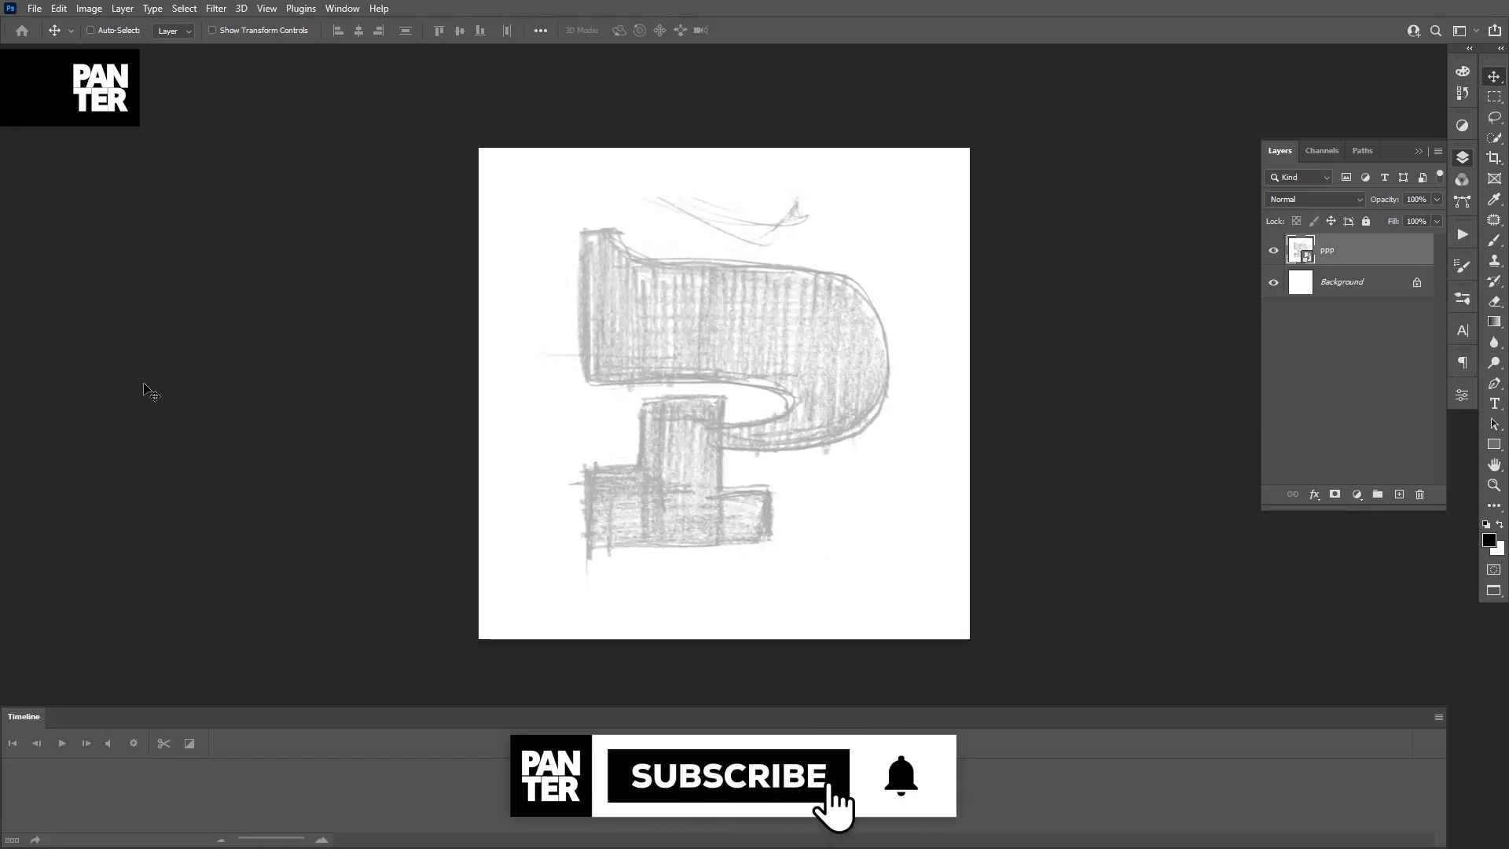
Add a new blank video layer above the ppp sketch layer
{"action": "left_click", "coordinate": [341, 8]}
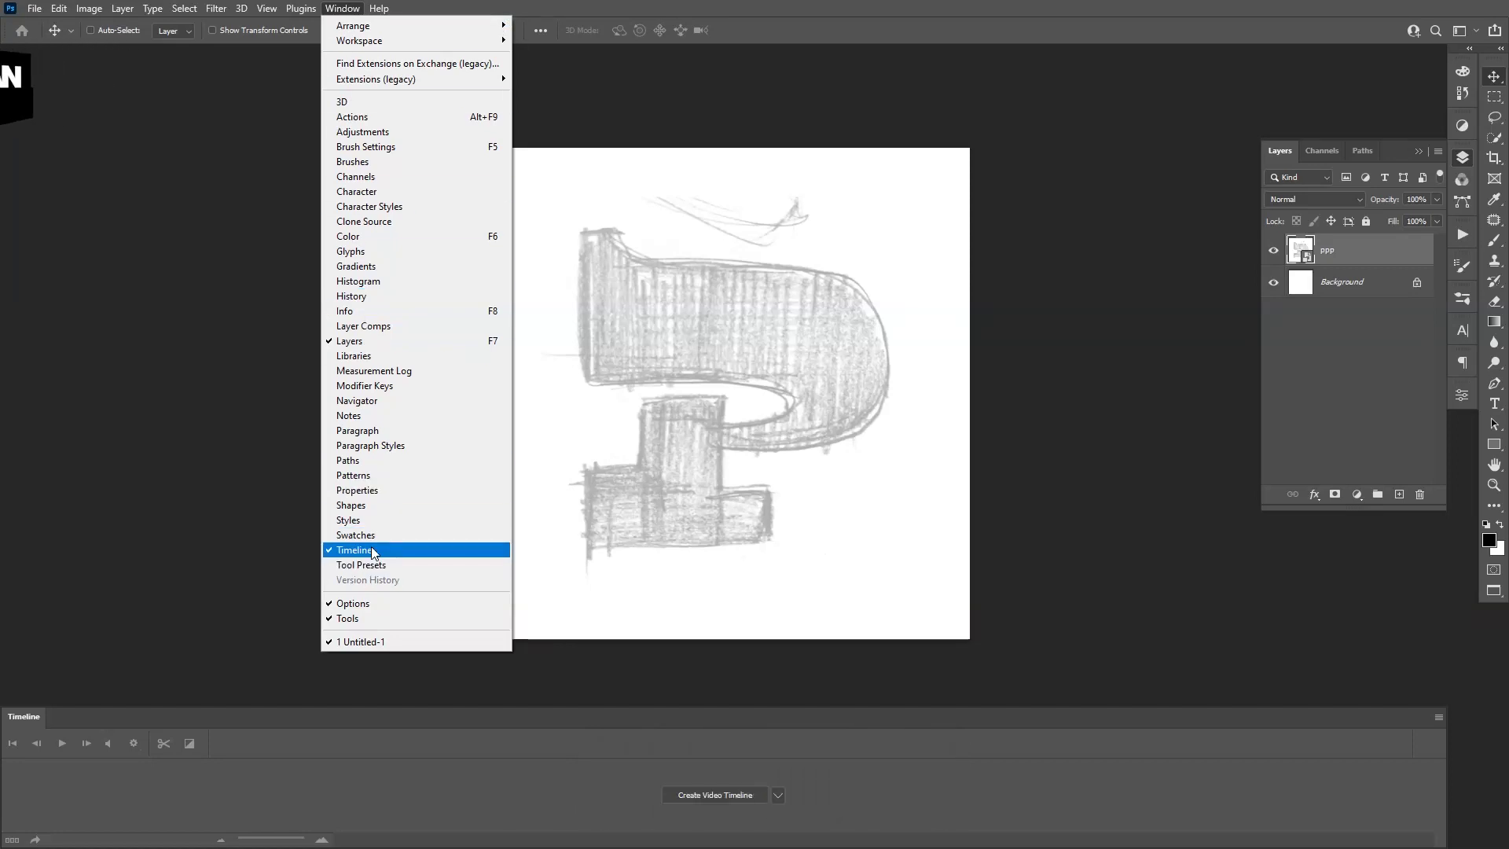
{"action": "left_click", "coordinate": [333, 764]}
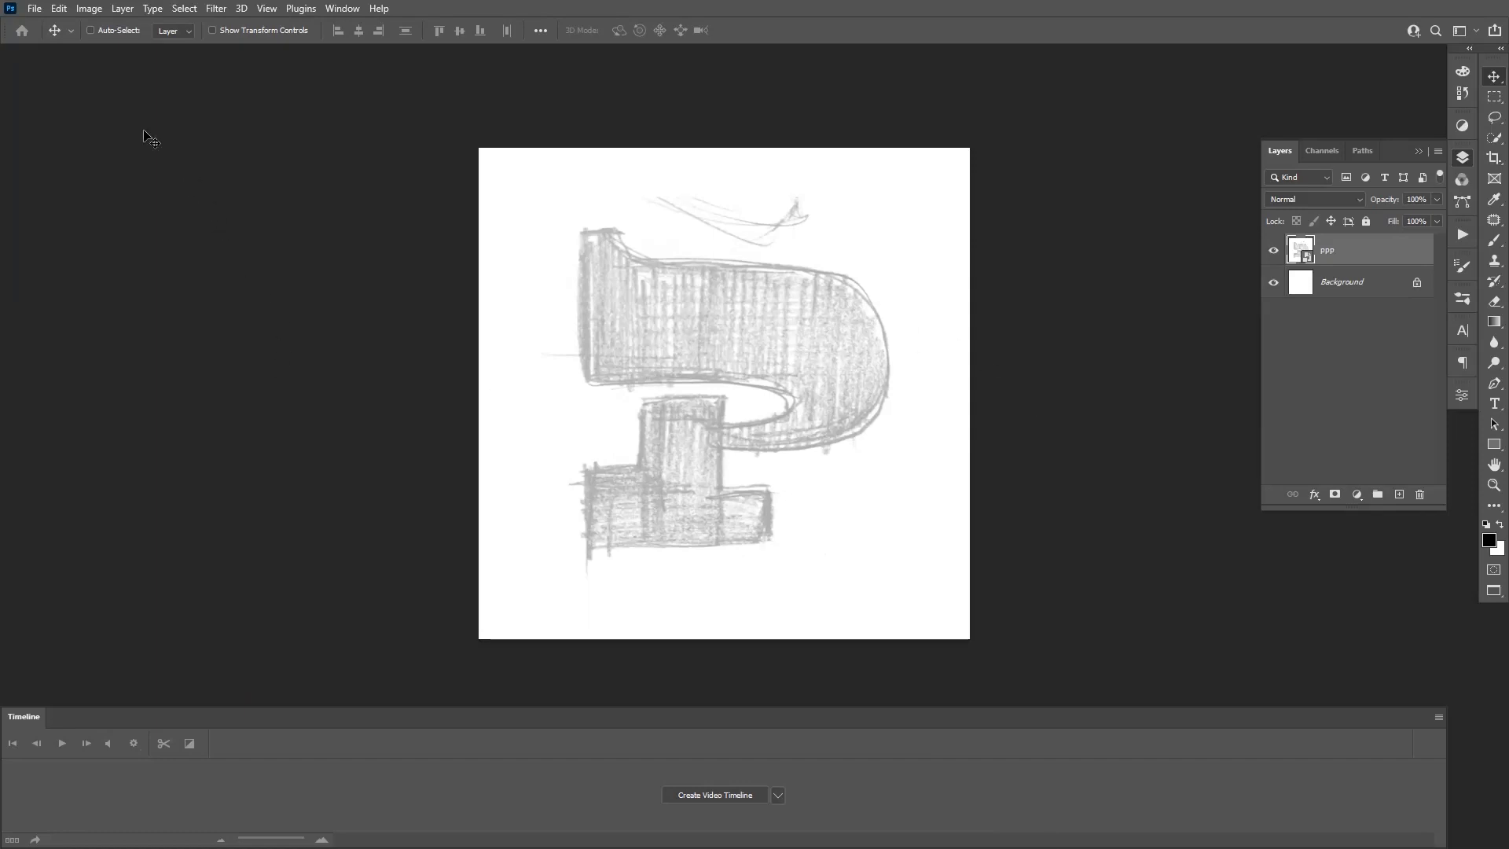
{"action": "left_click", "coordinate": [122, 9]}
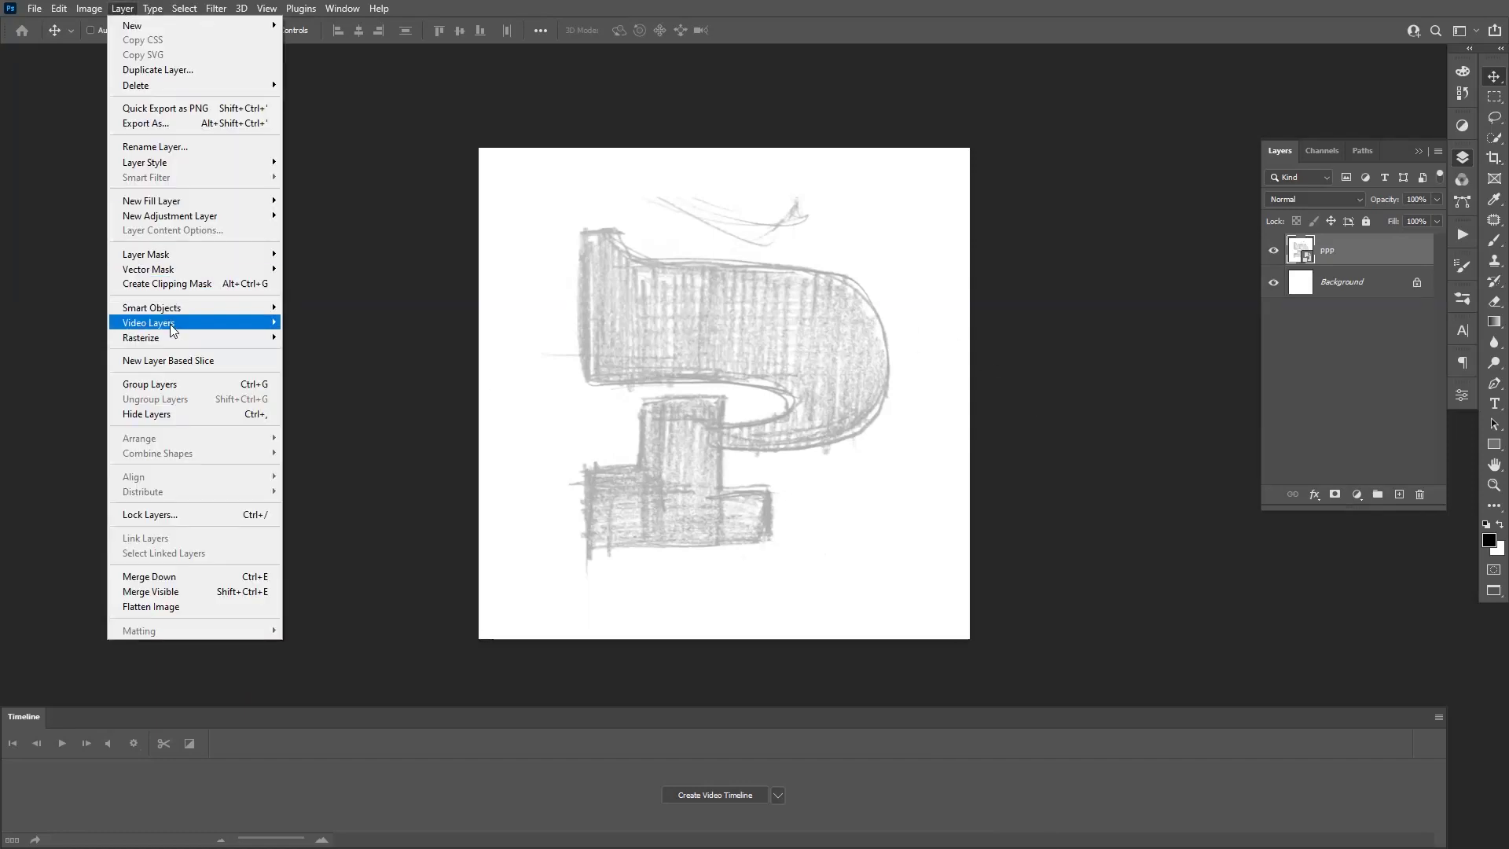
{"action": "mouse_move", "coordinate": [173, 329]}
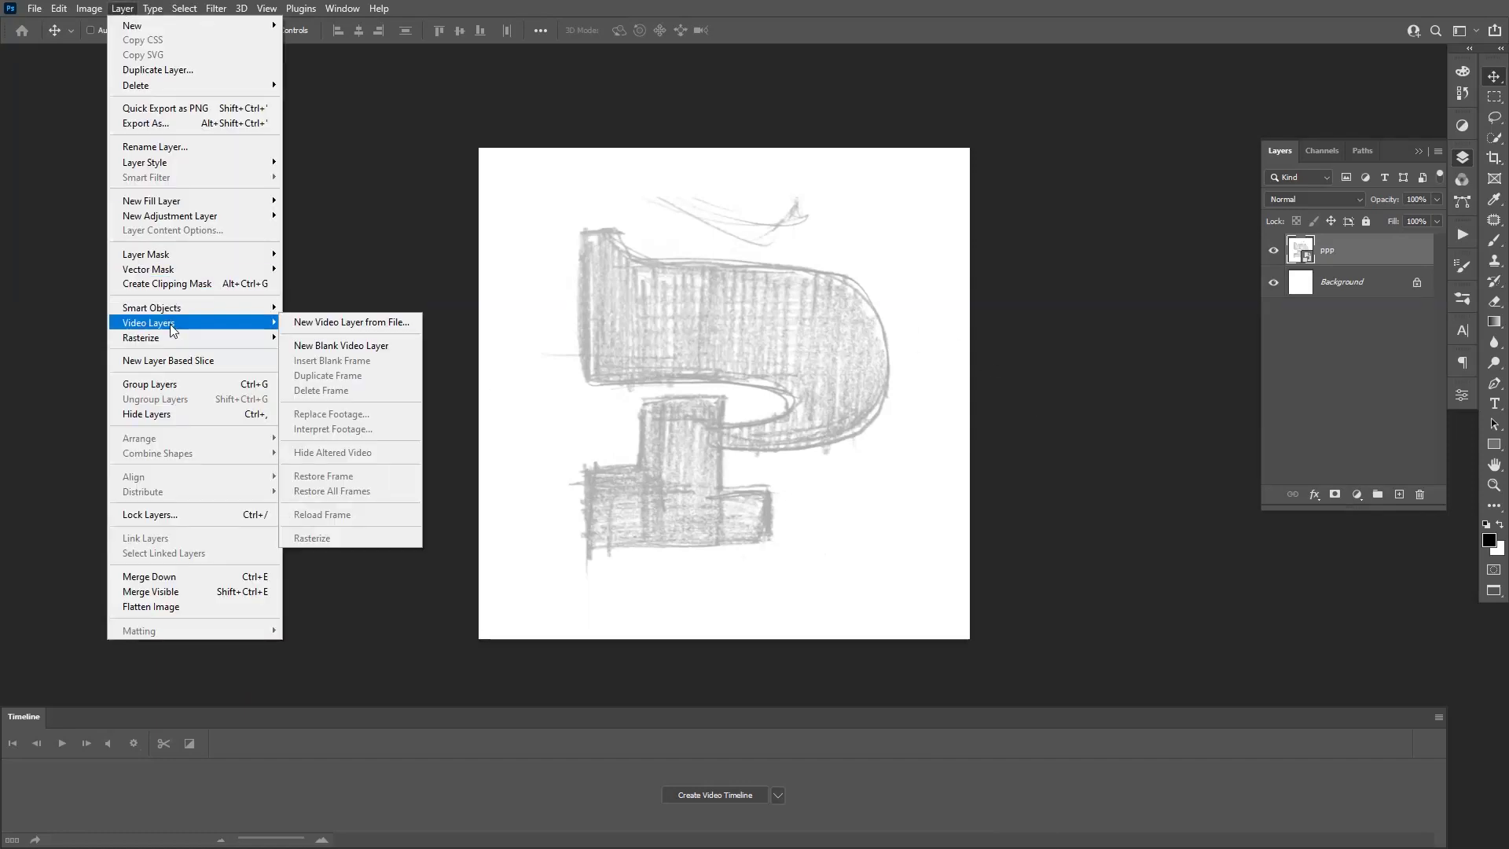
{"action": "left_click", "coordinate": [358, 355]}
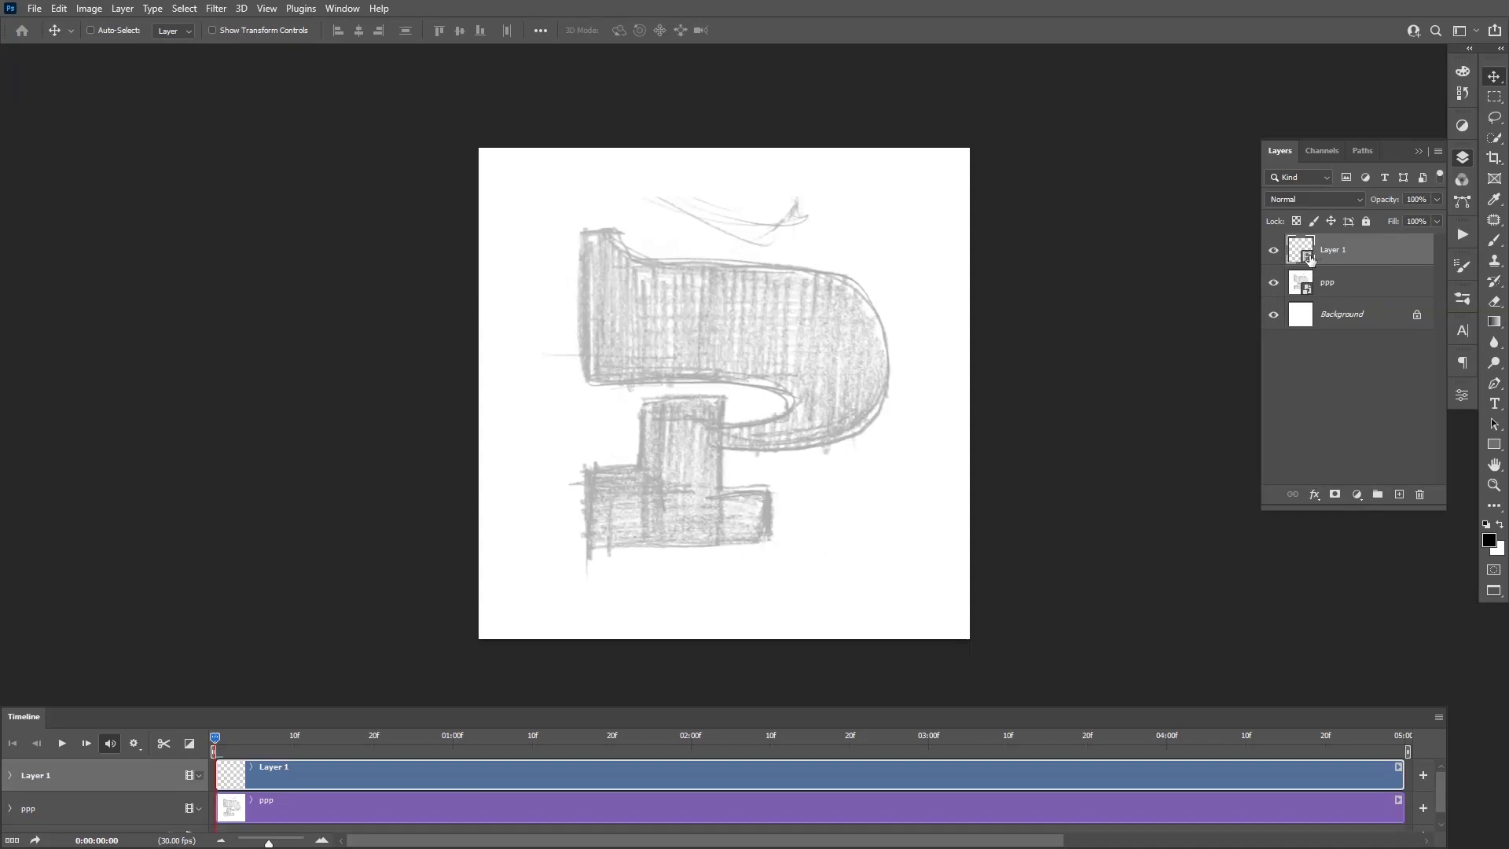
Select the Layer 1 video clip in the timeline and enable onion skins
{"action": "left_click", "coordinate": [275, 813]}
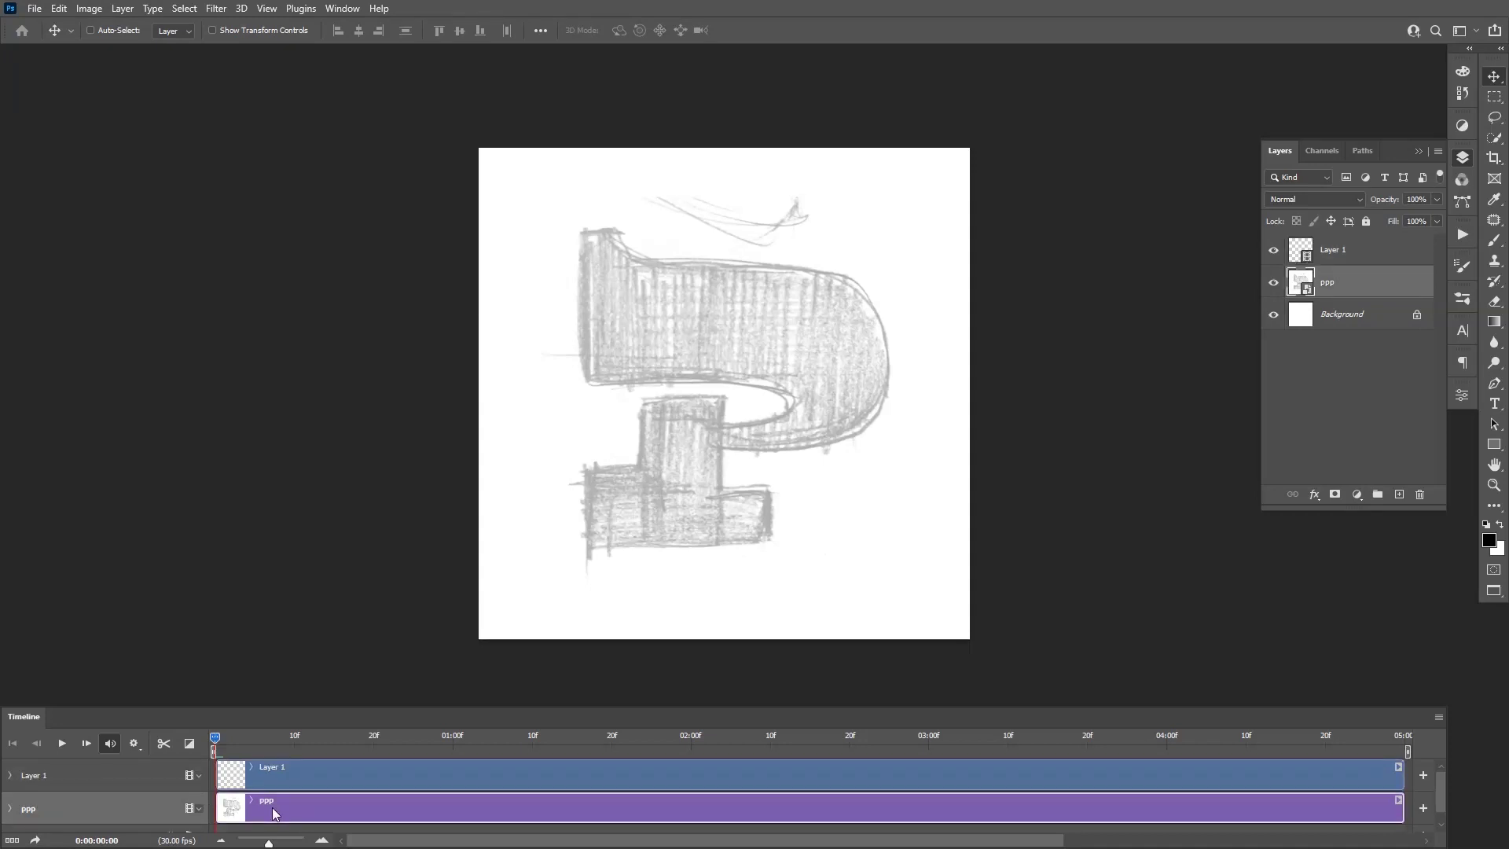
{"action": "left_click", "coordinate": [330, 771]}
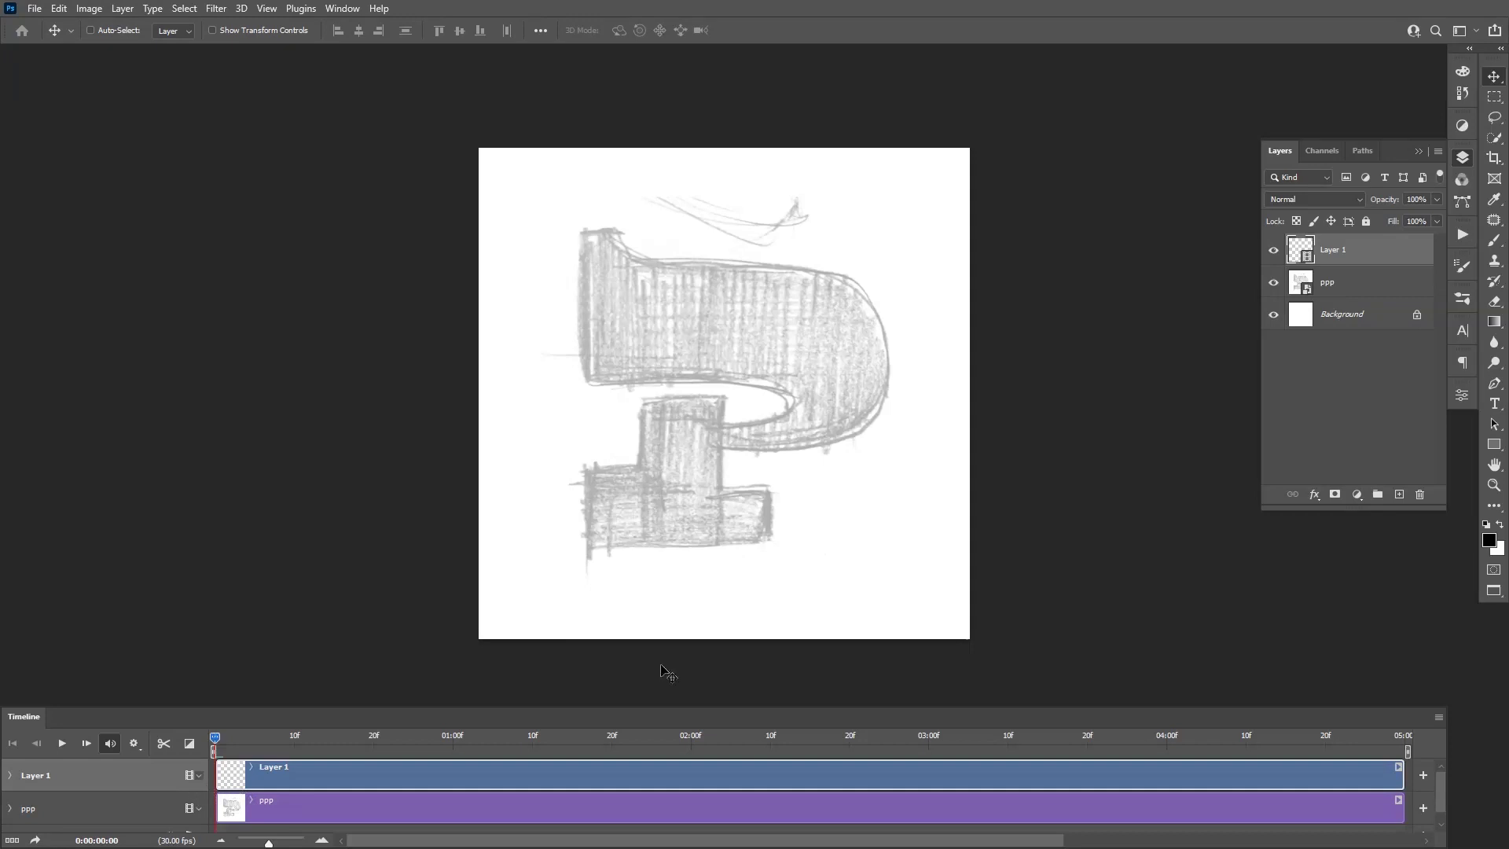
{"action": "left_click", "coordinate": [1438, 718]}
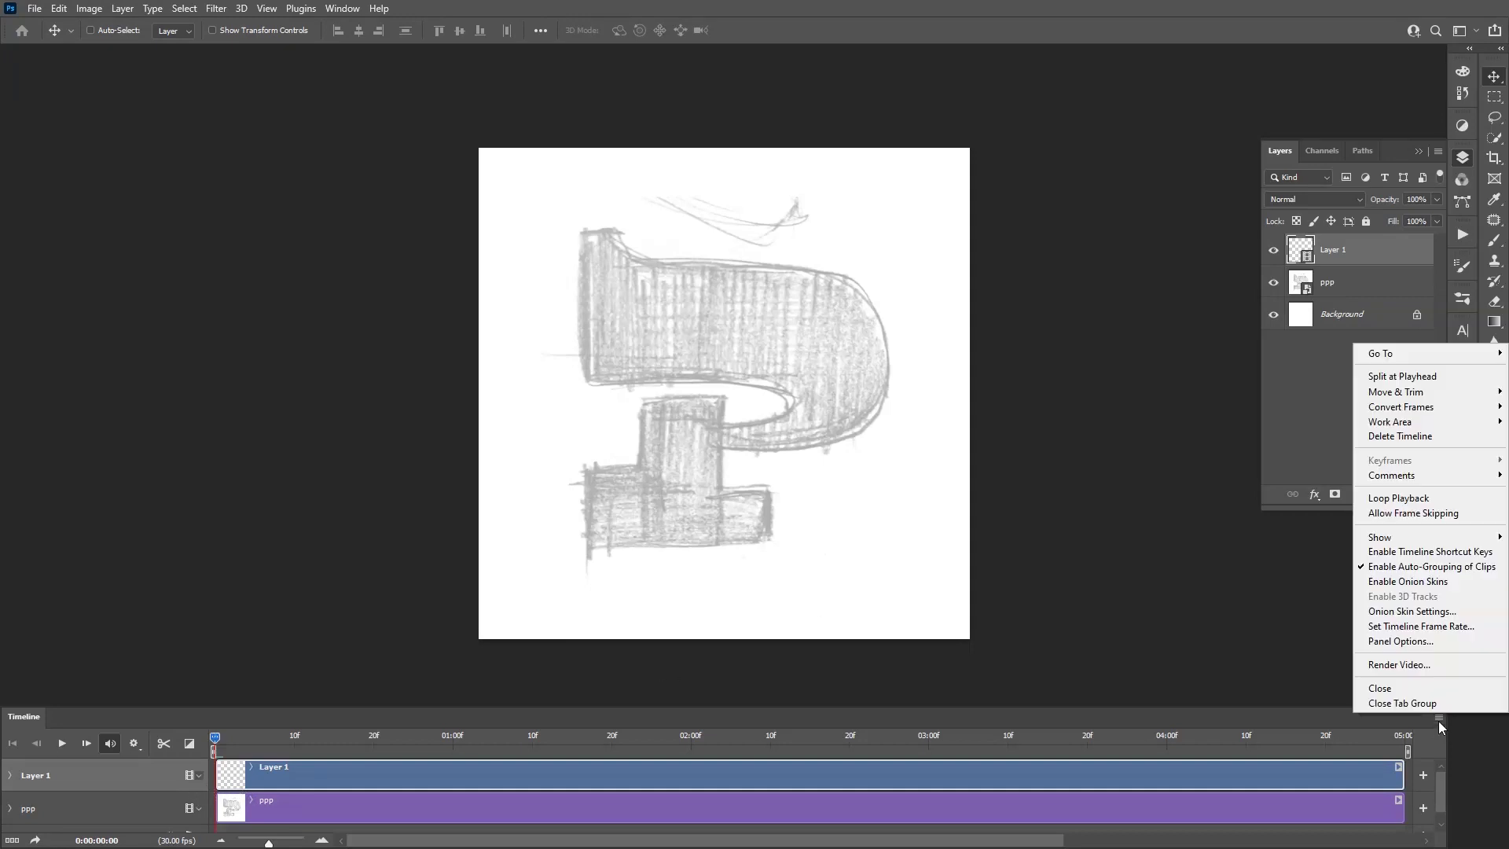
{"action": "left_click", "coordinate": [1427, 586]}
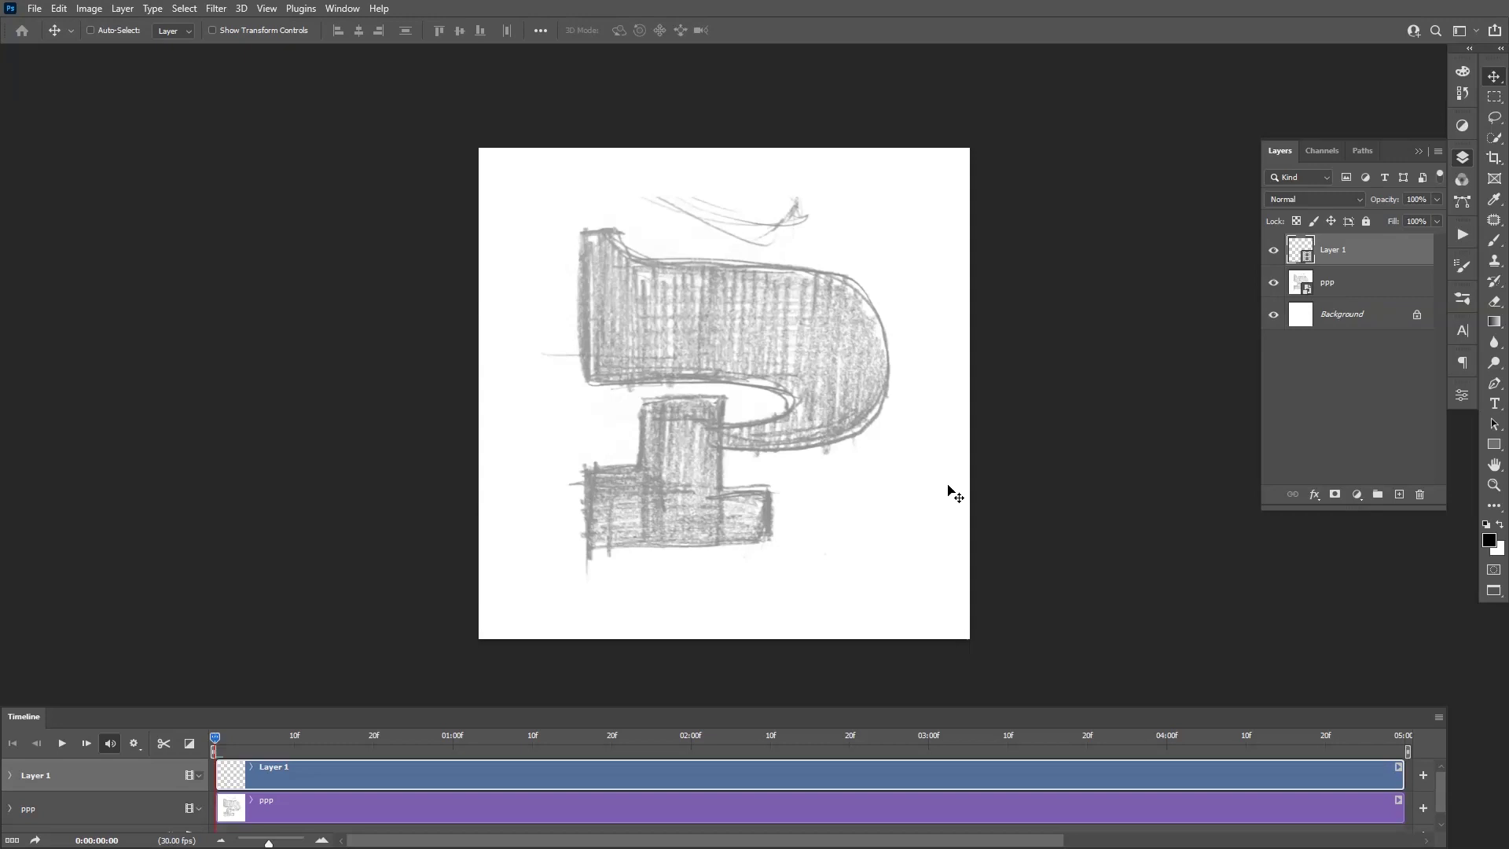
Create a new empty layer directly above the ppp sketch layer
{"action": "key", "text": "b"}
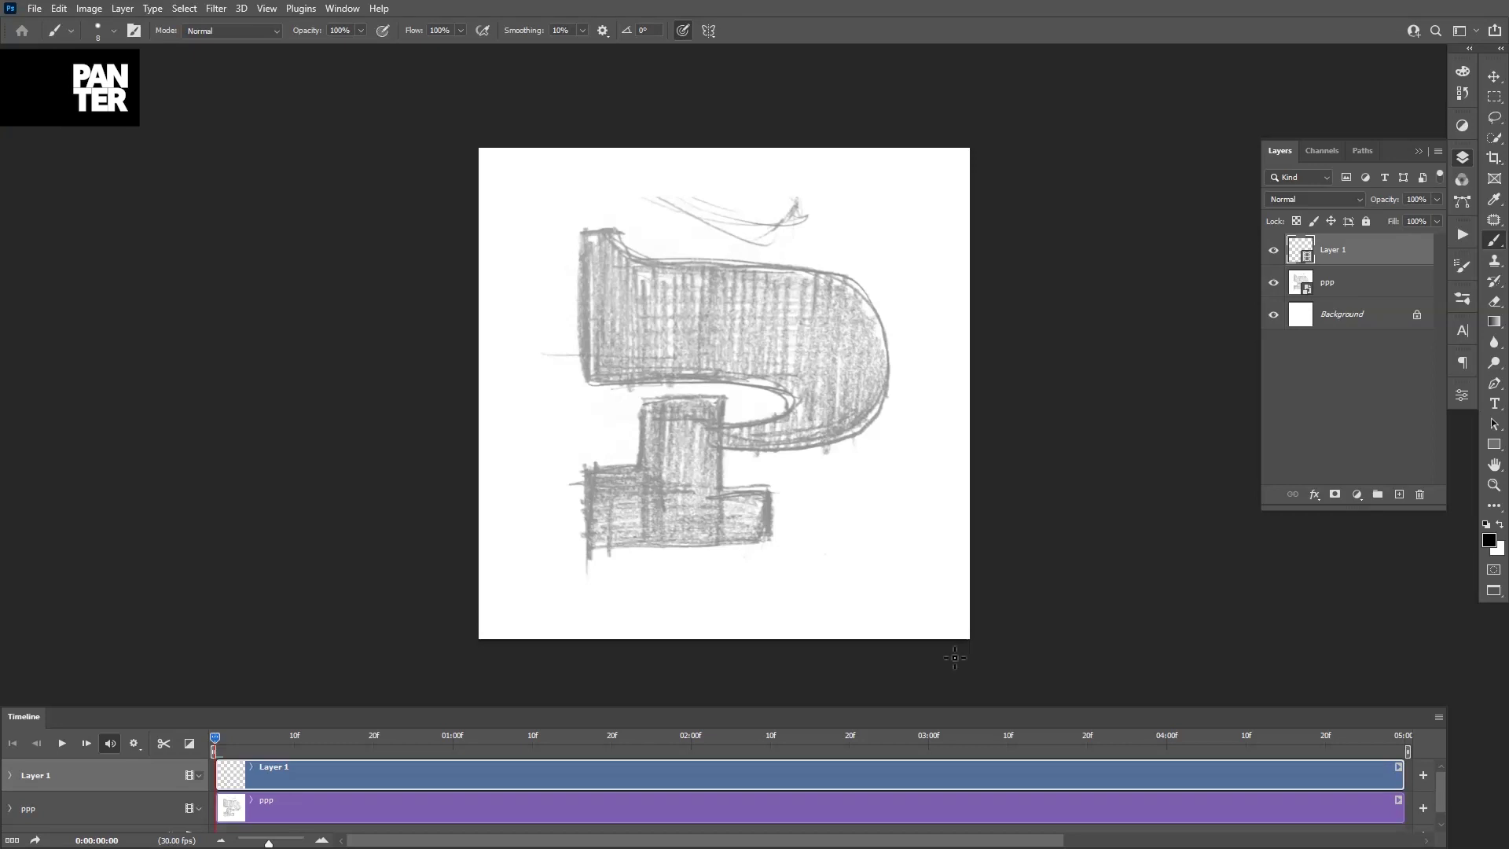
{"action": "scroll", "coordinate": [688, 395], "scroll_direction": "up", "scroll_amount": 2}
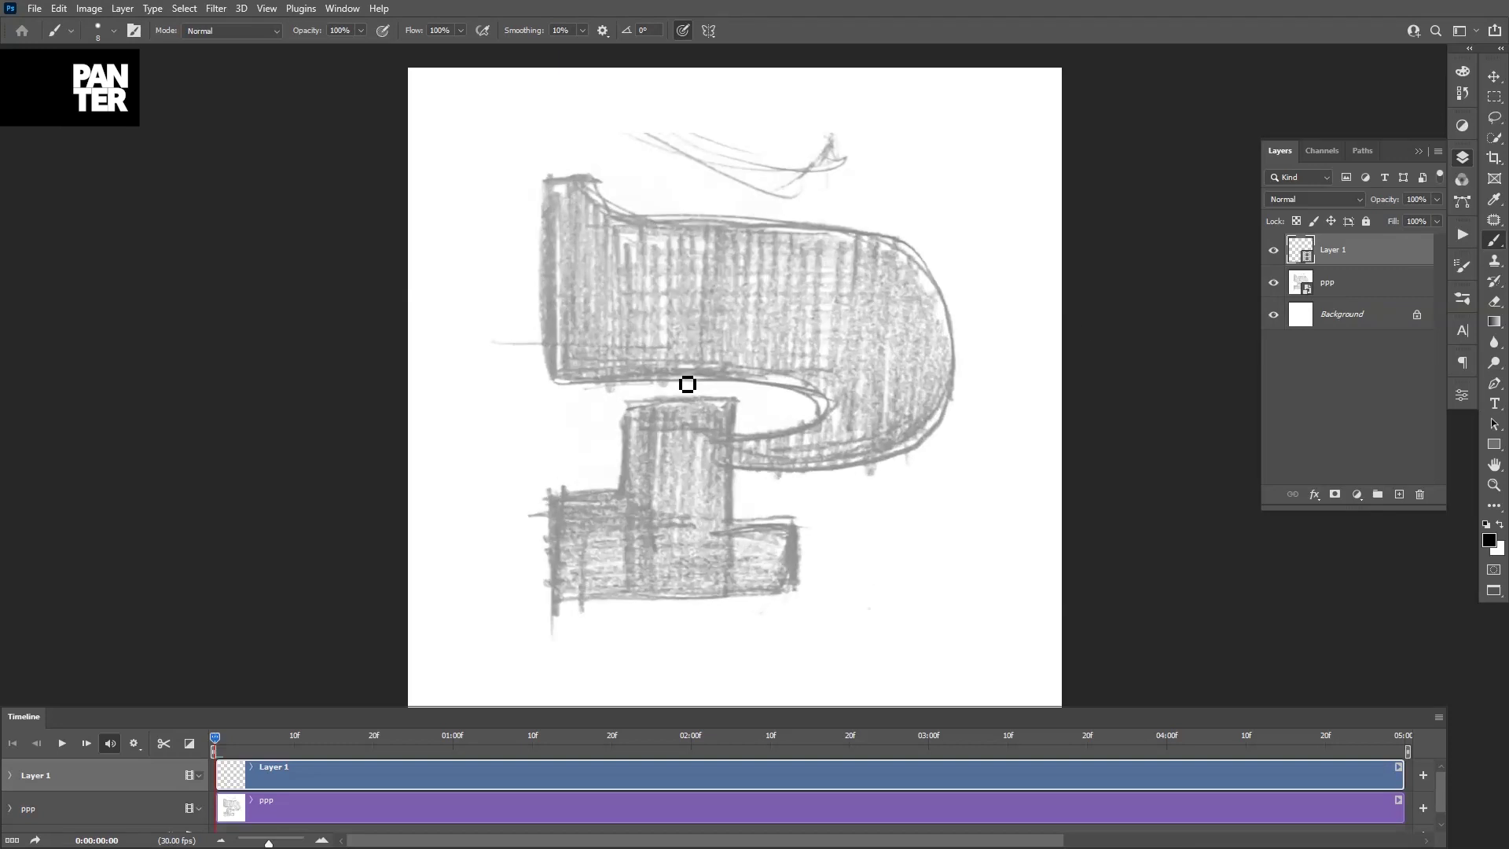
{"action": "scroll", "coordinate": [688, 375], "scroll_direction": "down", "scroll_amount": 1}
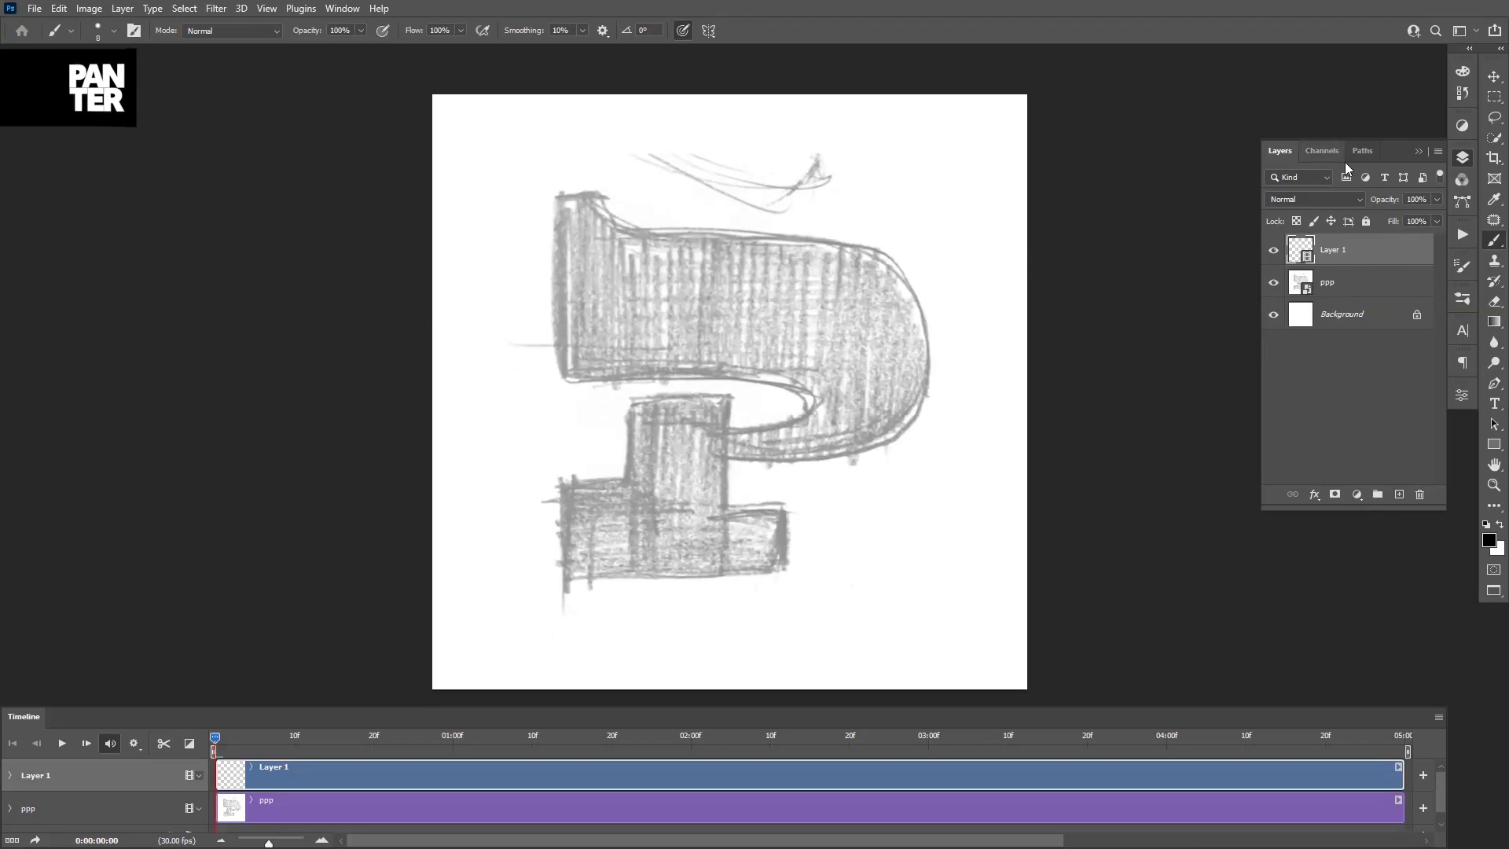
{"action": "left_click", "coordinate": [1375, 291]}
{"action": "left_click", "coordinate": [1398, 493]}
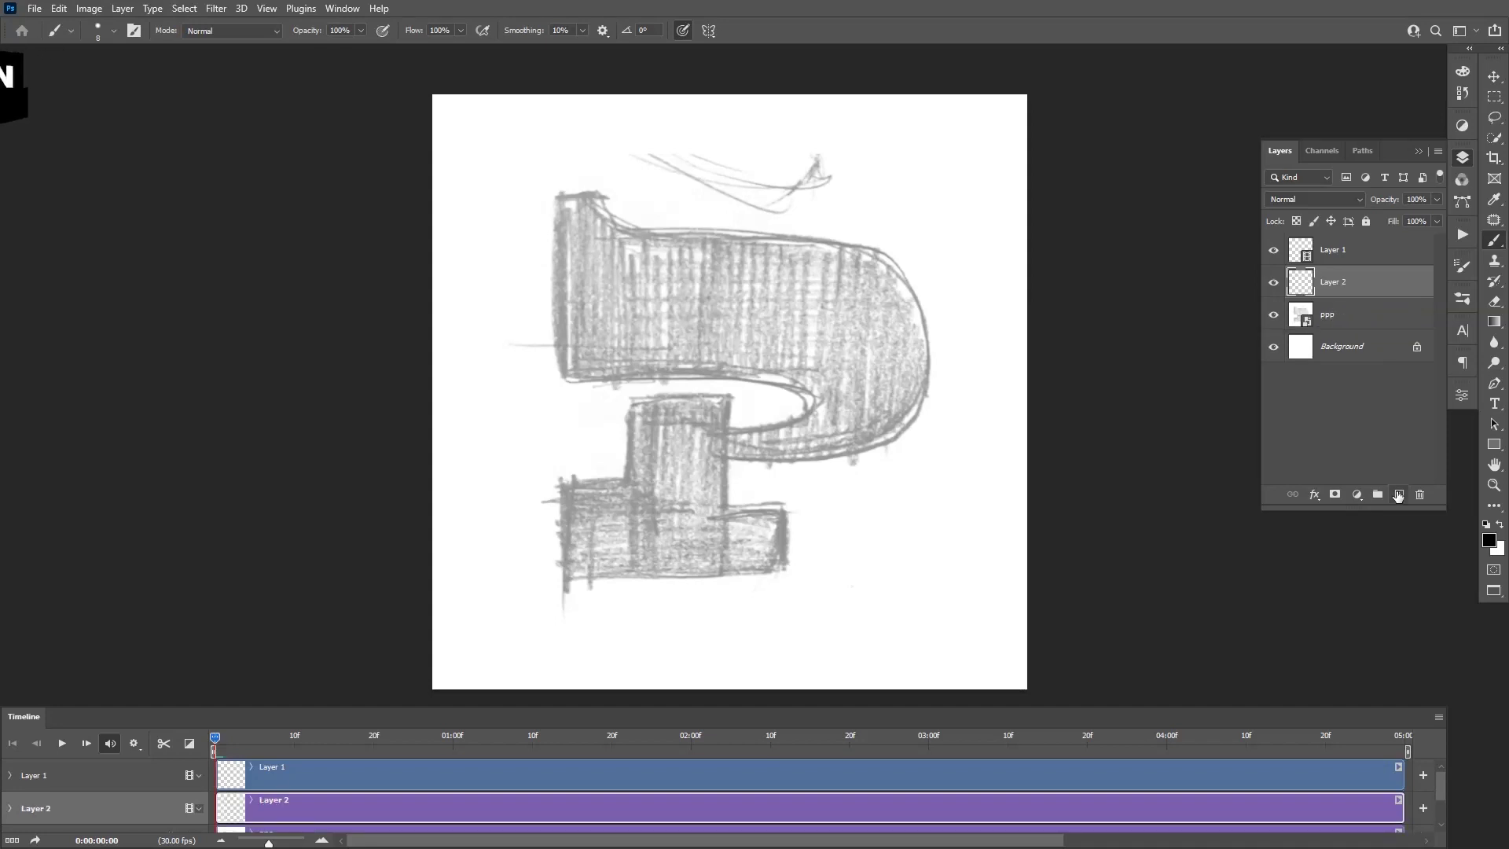
Add the text "P" in Times LT Std Bold over the sketched letter
{"action": "scroll", "coordinate": [583, 391], "scroll_direction": "down", "scroll_amount": 2}
{"action": "scroll", "coordinate": [586, 391], "scroll_direction": "up", "scroll_amount": 1}
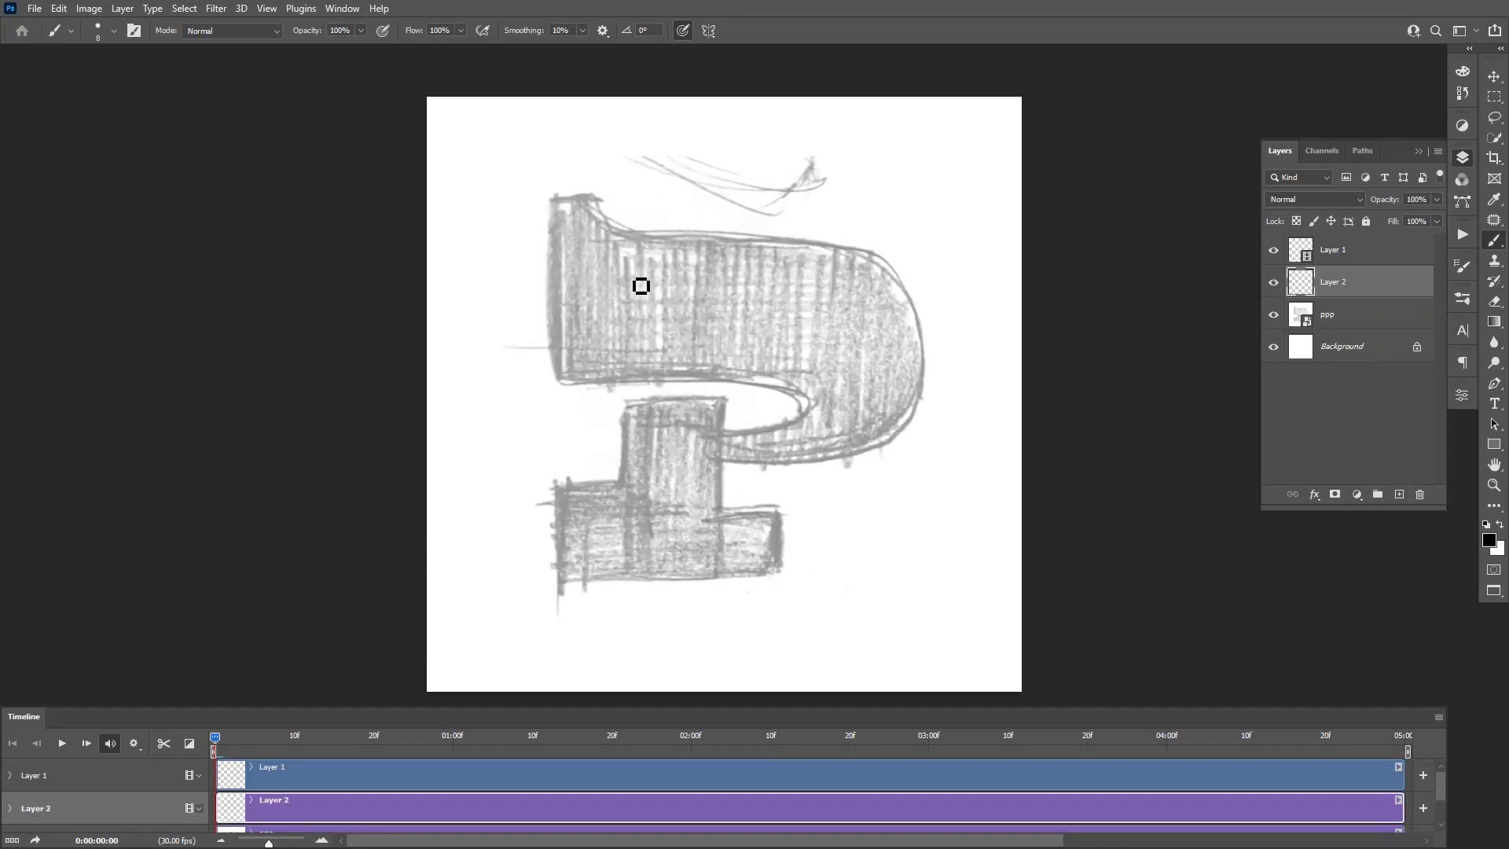
{"action": "scroll", "coordinate": [675, 386], "scroll_direction": "down", "scroll_amount": 1}
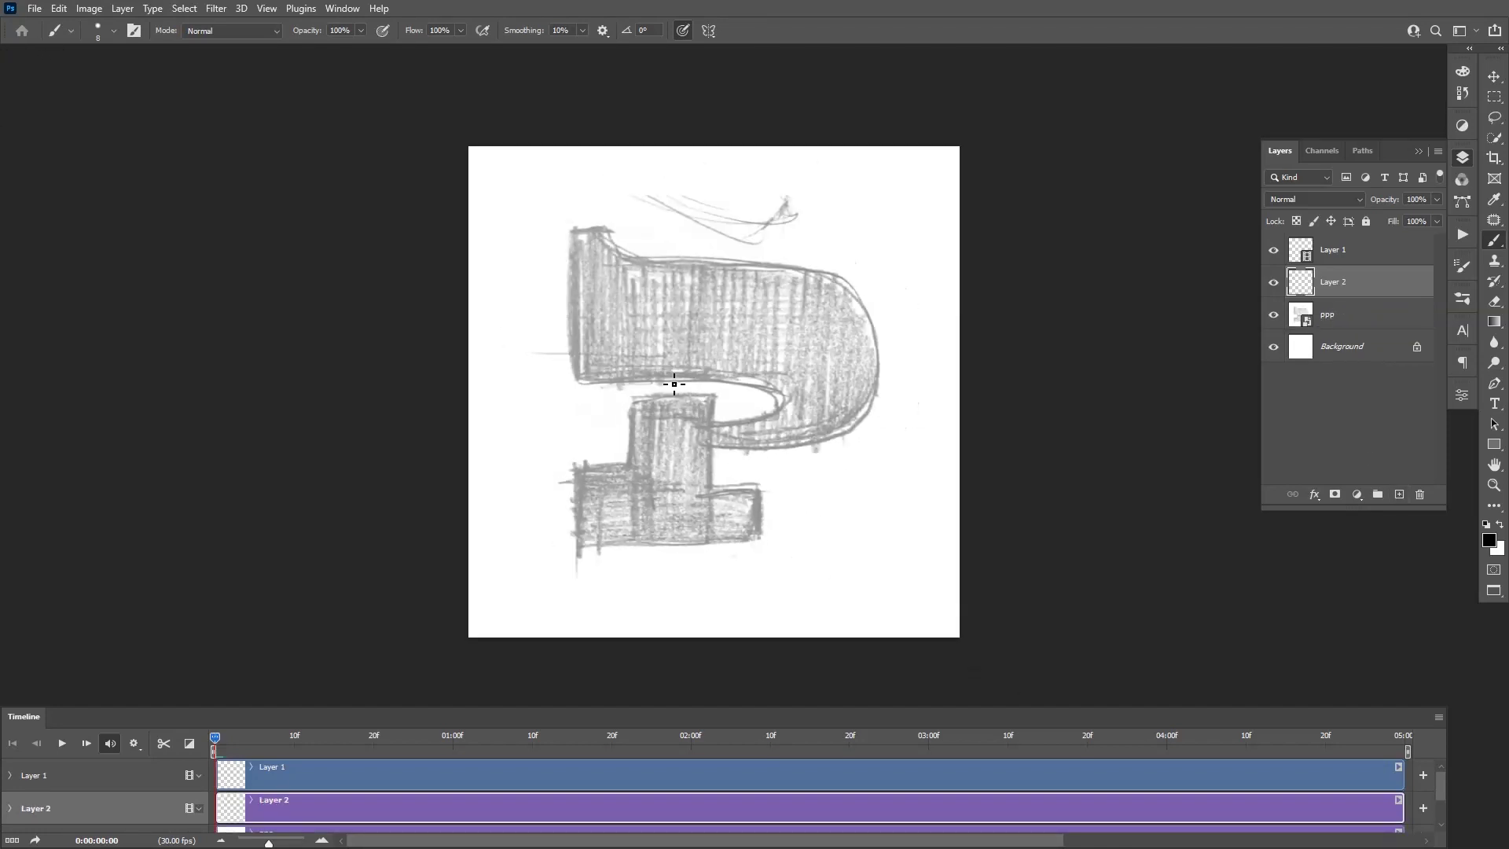
{"action": "key", "text": "t"}
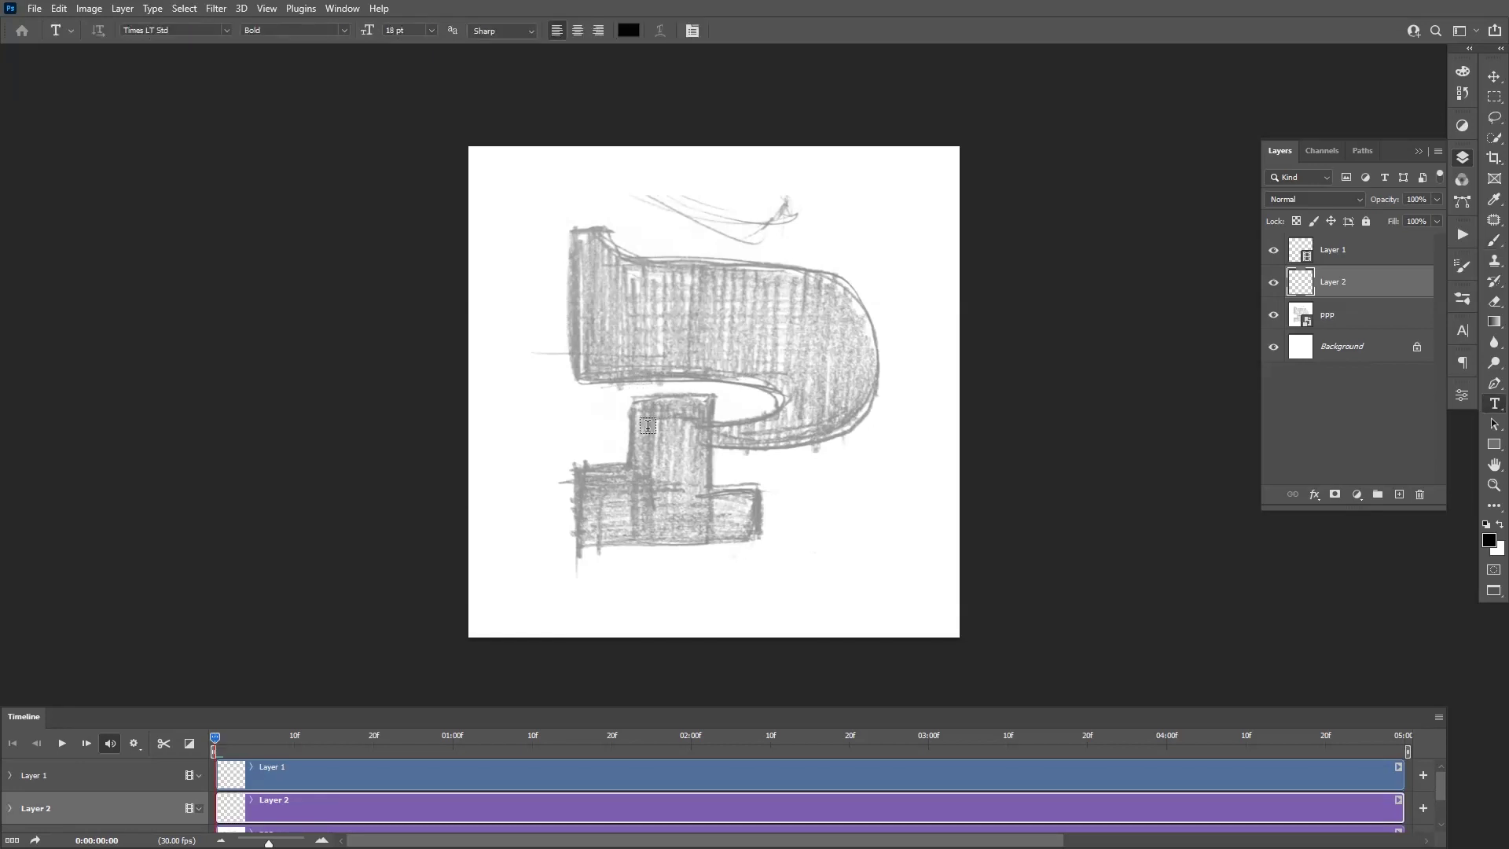
{"action": "left_click", "coordinate": [648, 425]}
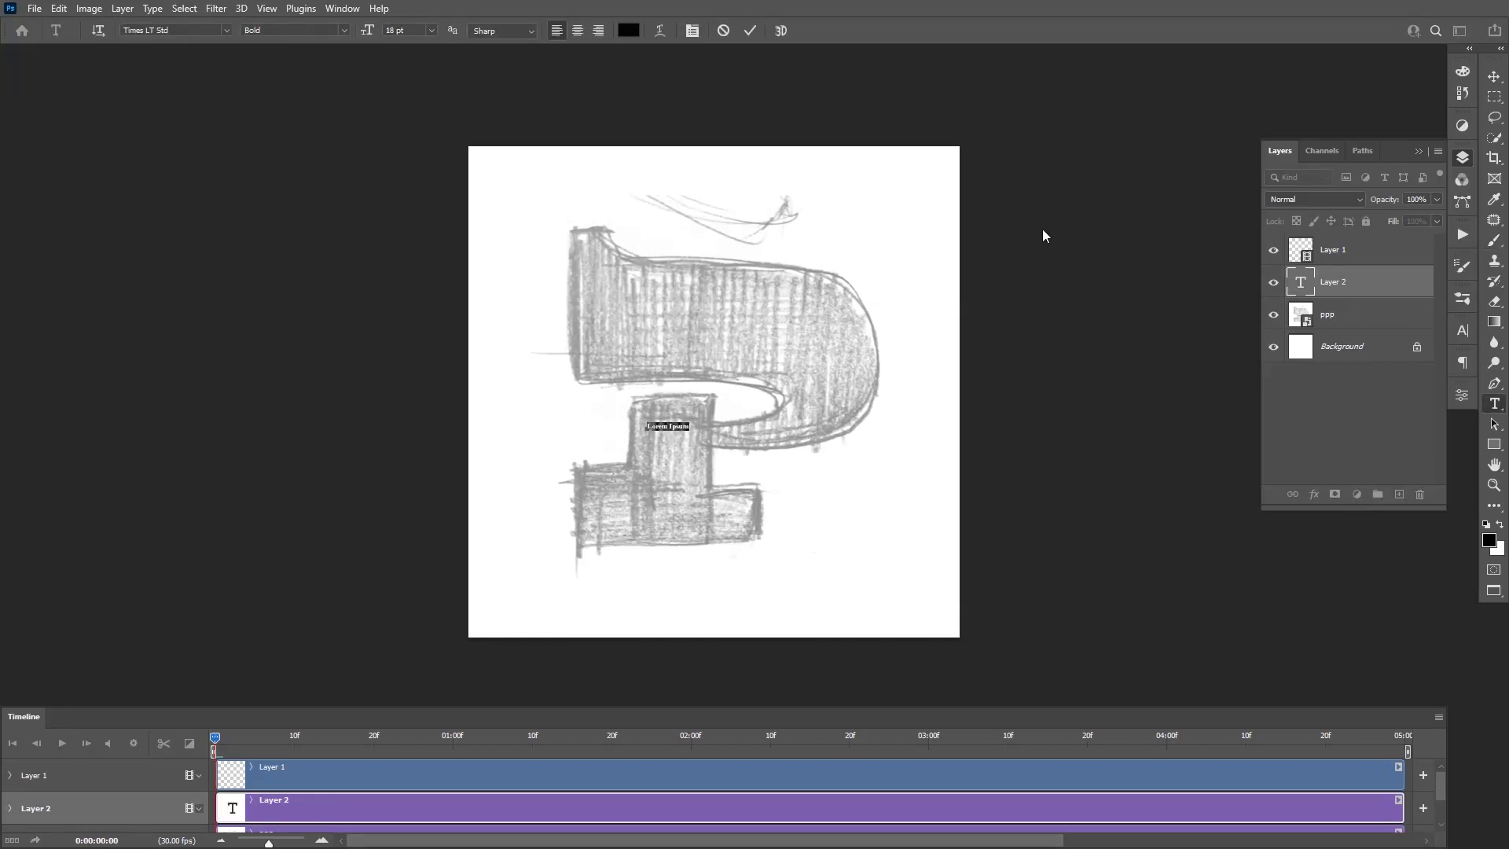
{"action": "type", "text": "P"}
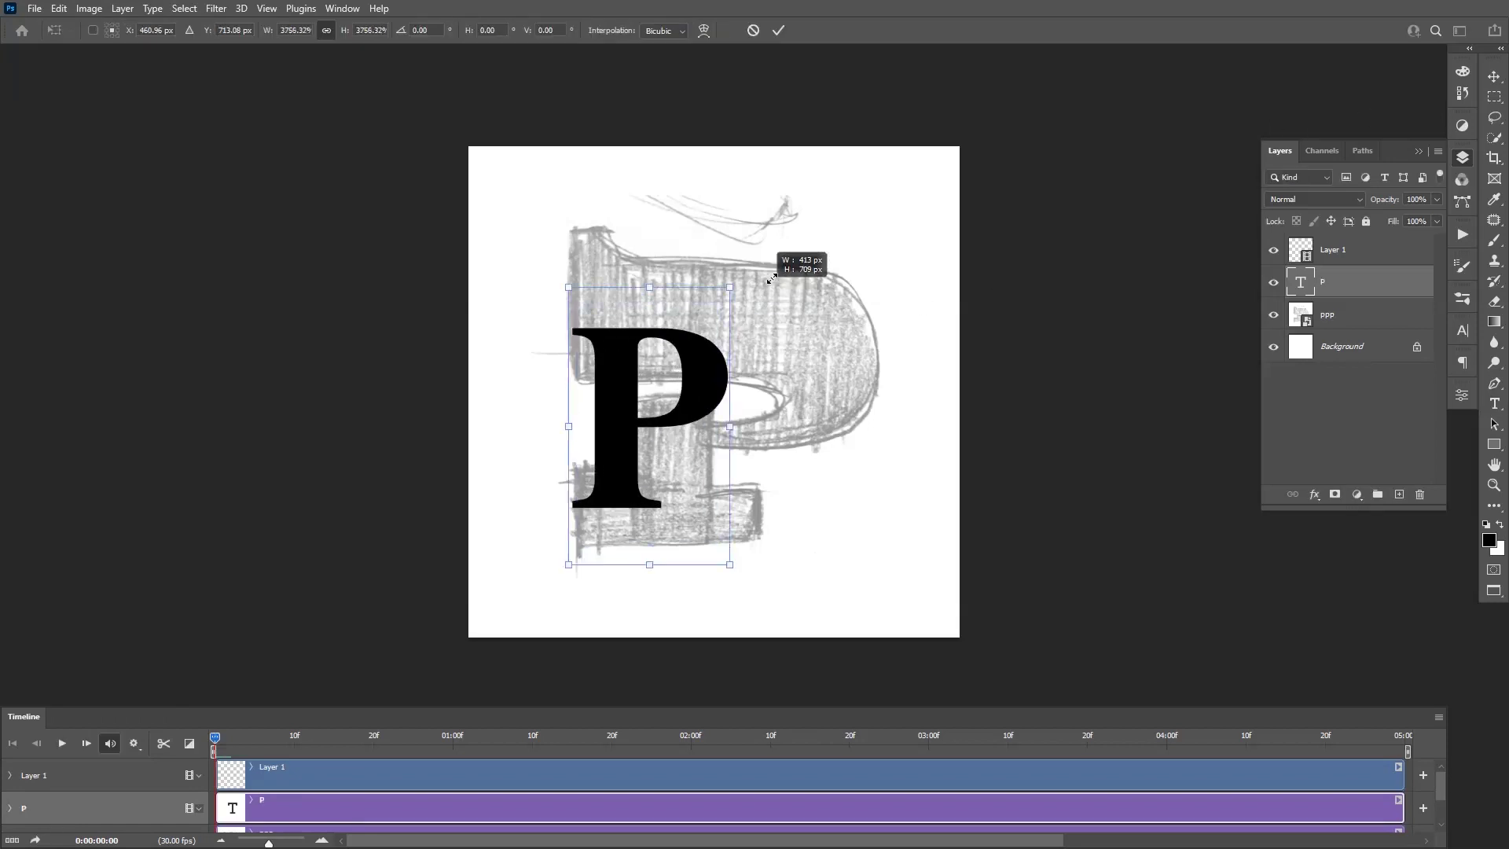
Scale the P text up and position it to cover most of the sketched letter
{"action": "key", "text": "ctrl+t"}
{"action": "left_click_drag", "start_coordinate": [723, 488], "coordinate": [768, 487]}
{"action": "left_click_drag", "start_coordinate": [834, 218], "coordinate": [865, 204]}
{"action": "key", "text": "Return"}
Set the P text colour to dark grey and toggle its visibility to compare it with the sketch
{"action": "key", "text": "t"}
{"action": "left_click", "coordinate": [628, 30]}
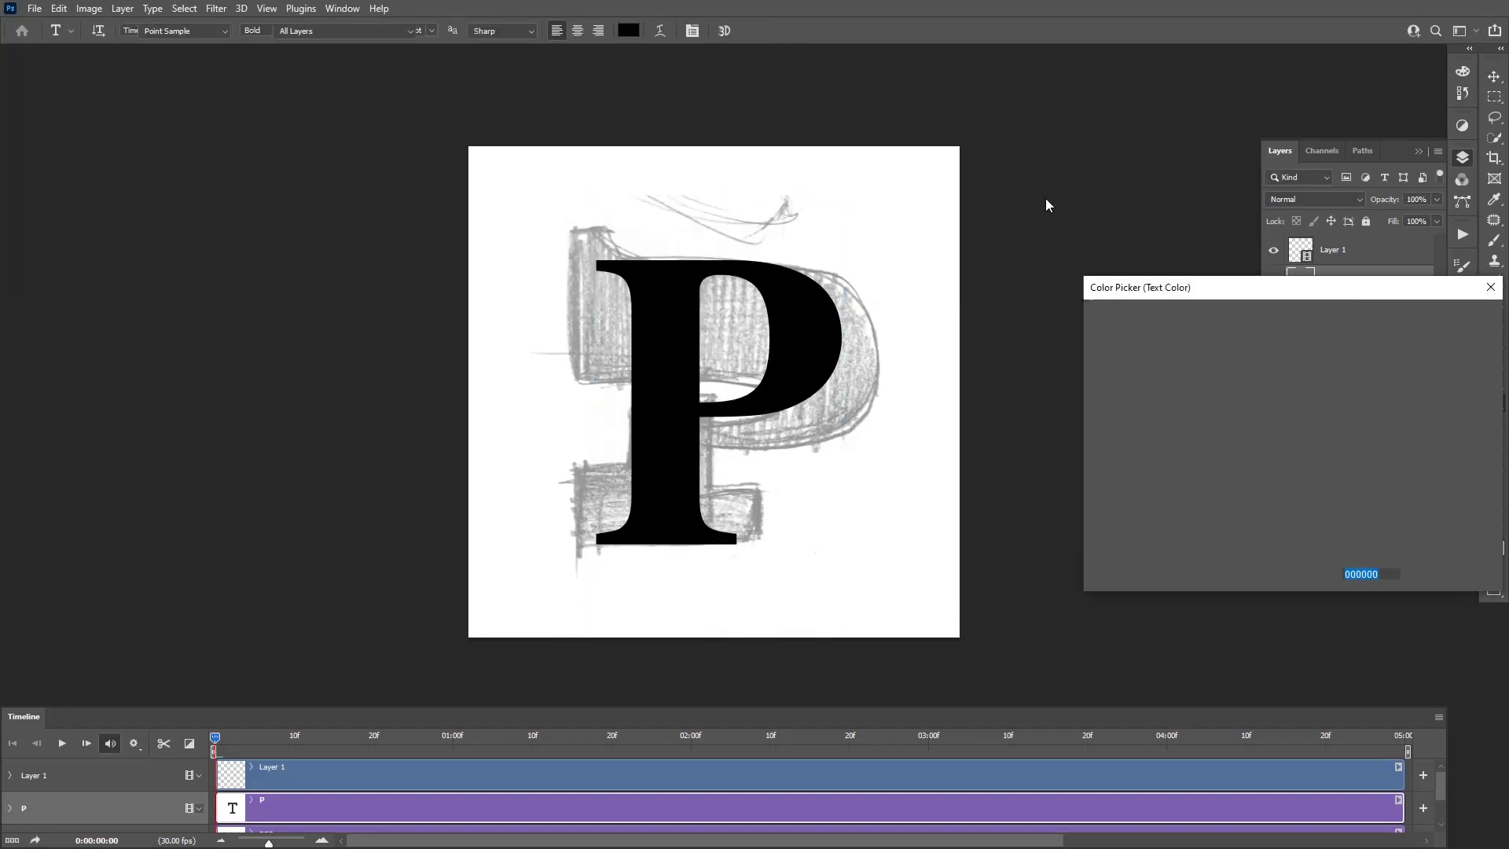
{"action": "left_click_drag", "start_coordinate": [1132, 452], "coordinate": [1078, 484]}
{"action": "key", "text": "Return"}
{"action": "scroll", "coordinate": [740, 348], "scroll_direction": "up", "scroll_amount": 1}
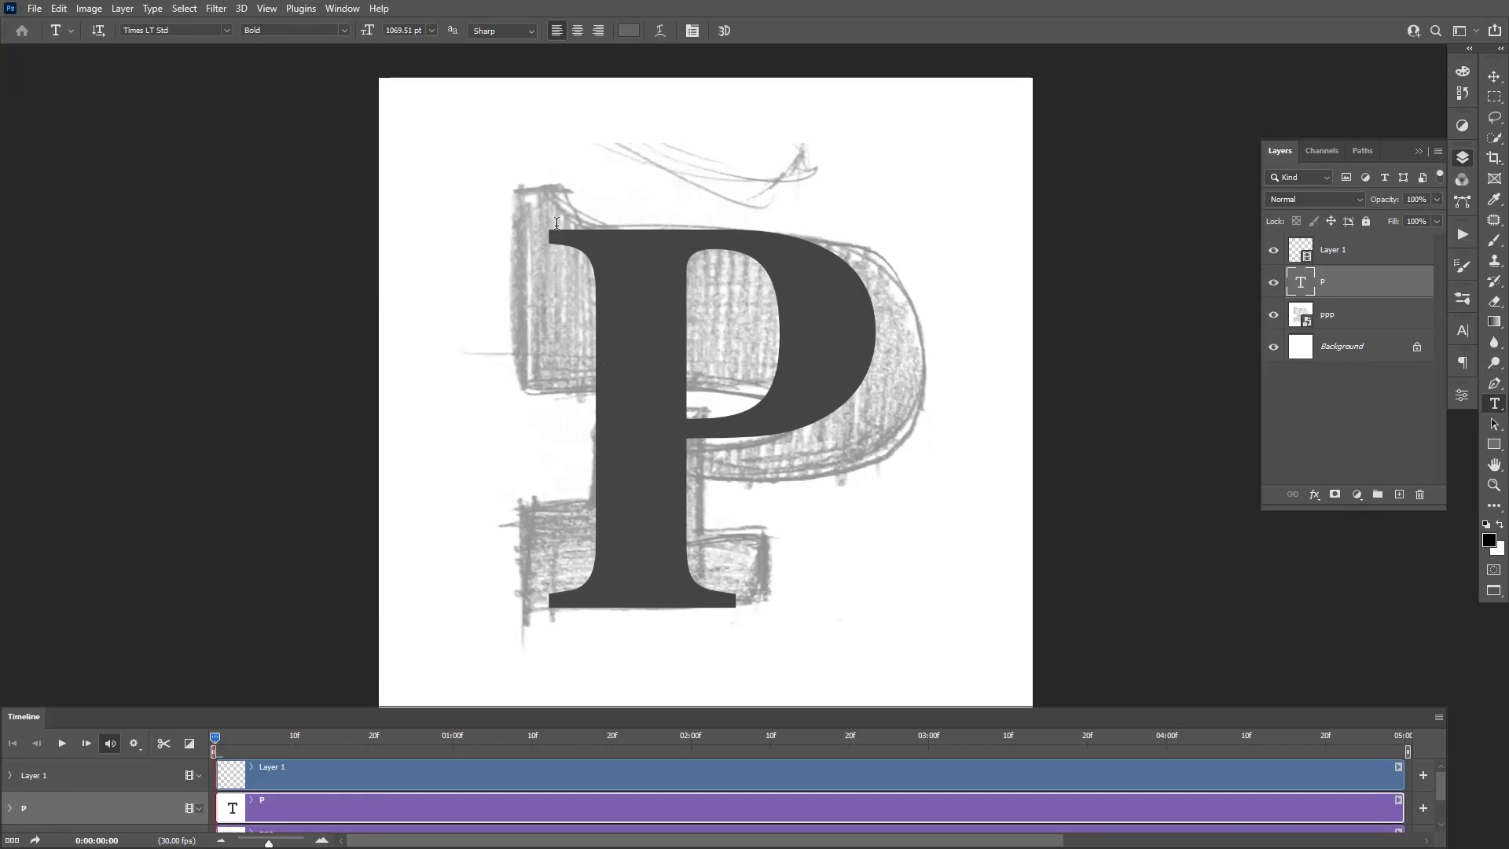
{"action": "left_click", "coordinate": [1275, 284]}
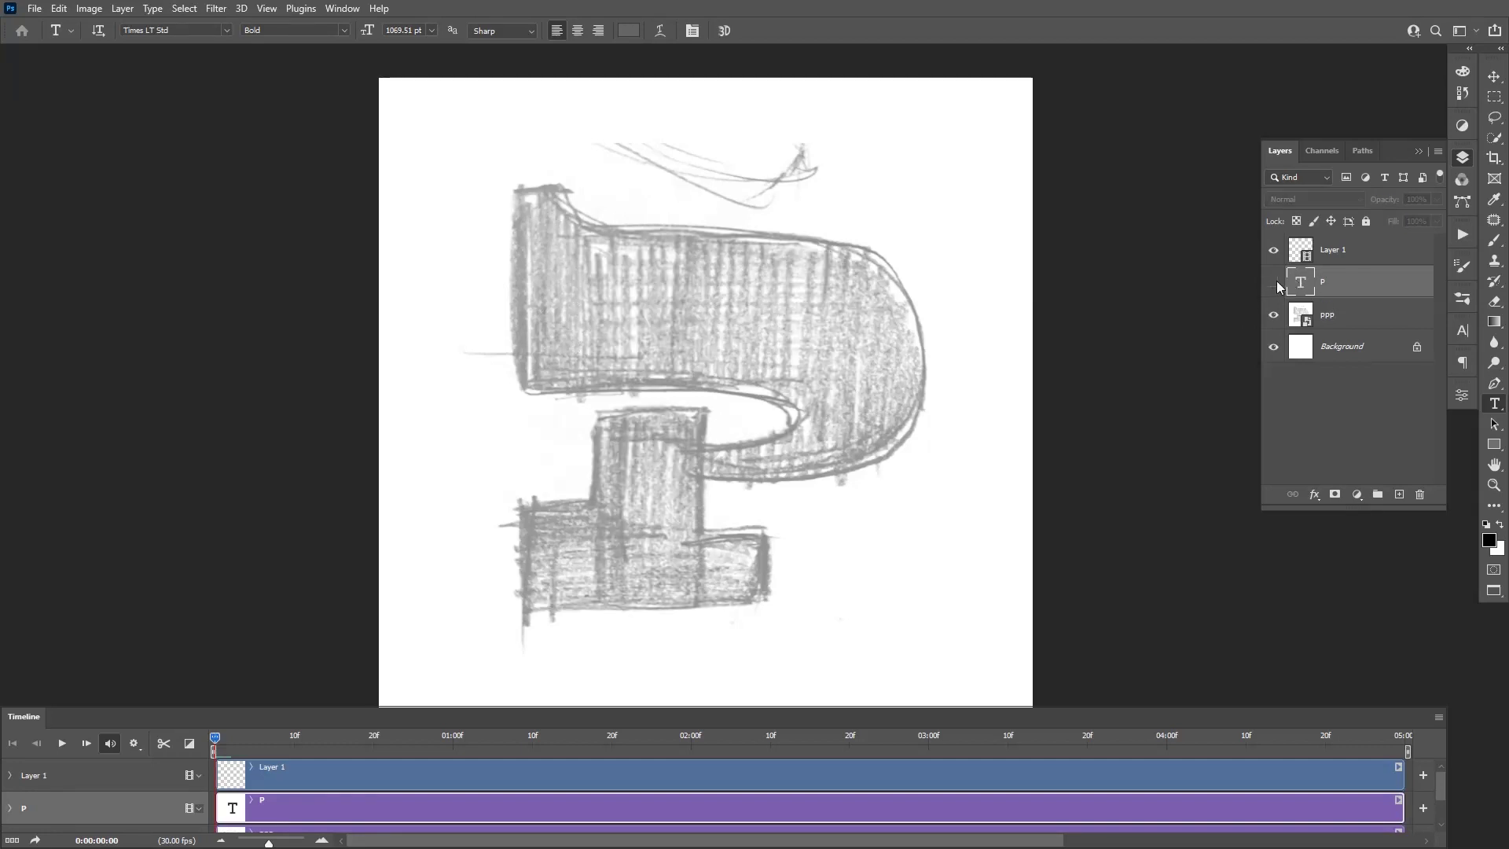
{"action": "left_click", "coordinate": [1274, 283]}
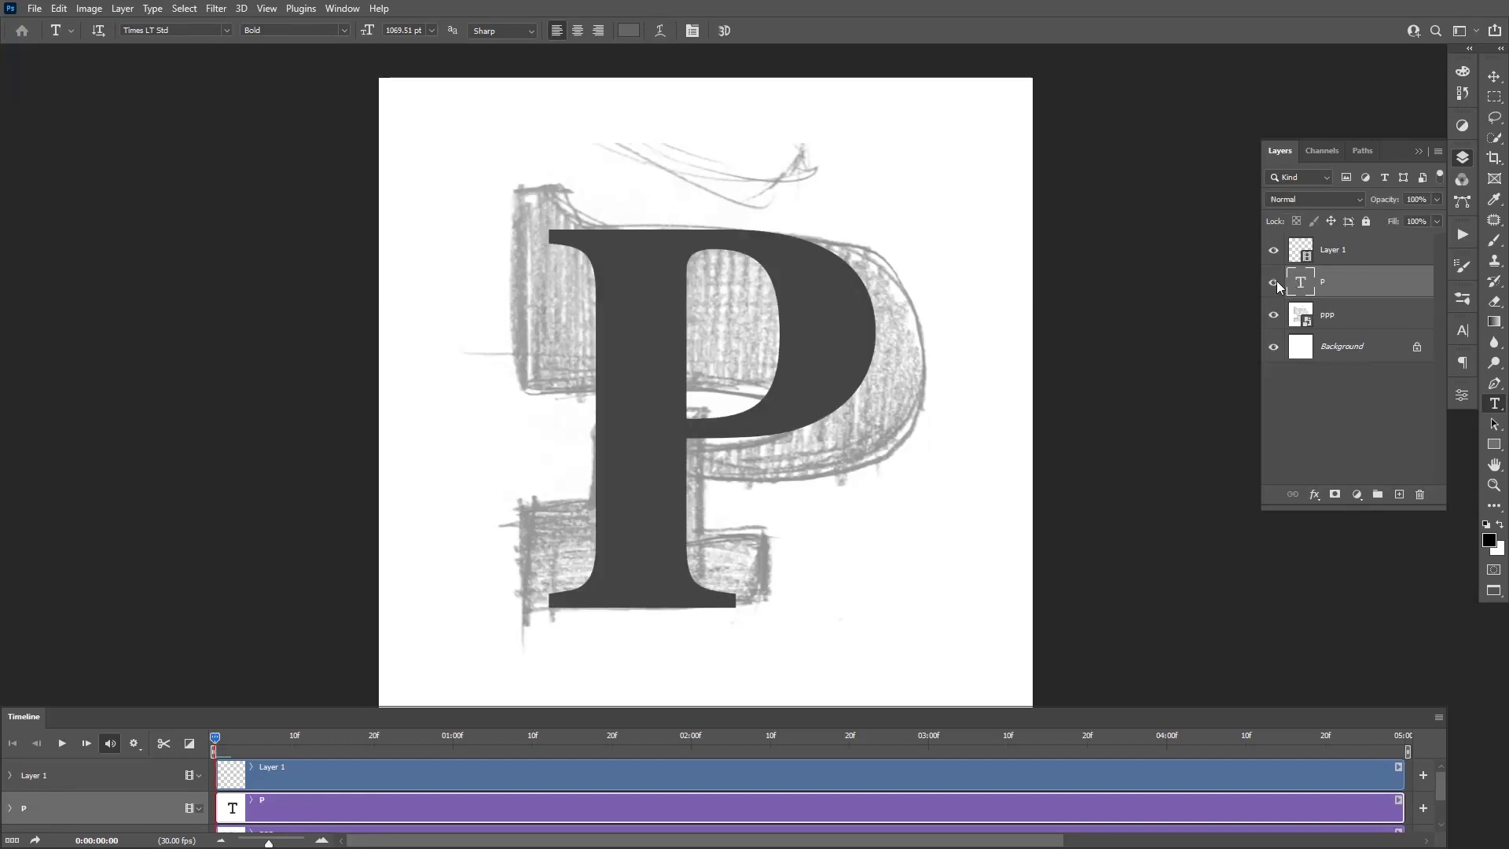
Trace and fill the whole P in black with the Brush tool on the Layer 1 video layer's first frame
{"action": "left_click", "coordinate": [1305, 251]}
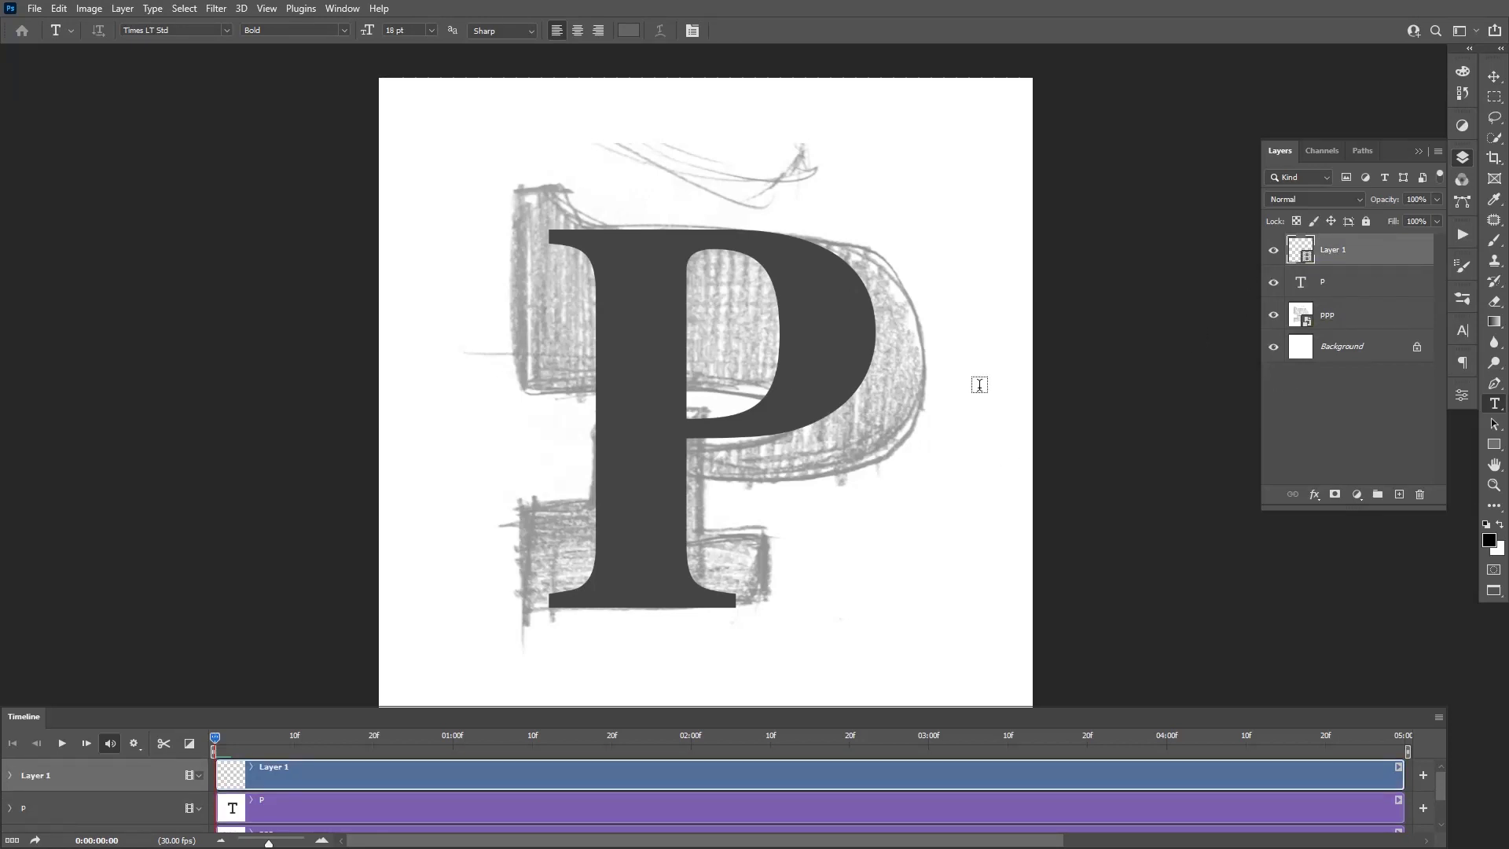
{"action": "key", "text": "b"}
{"action": "scroll", "coordinate": [663, 343], "scroll_direction": "up", "scroll_amount": 3}
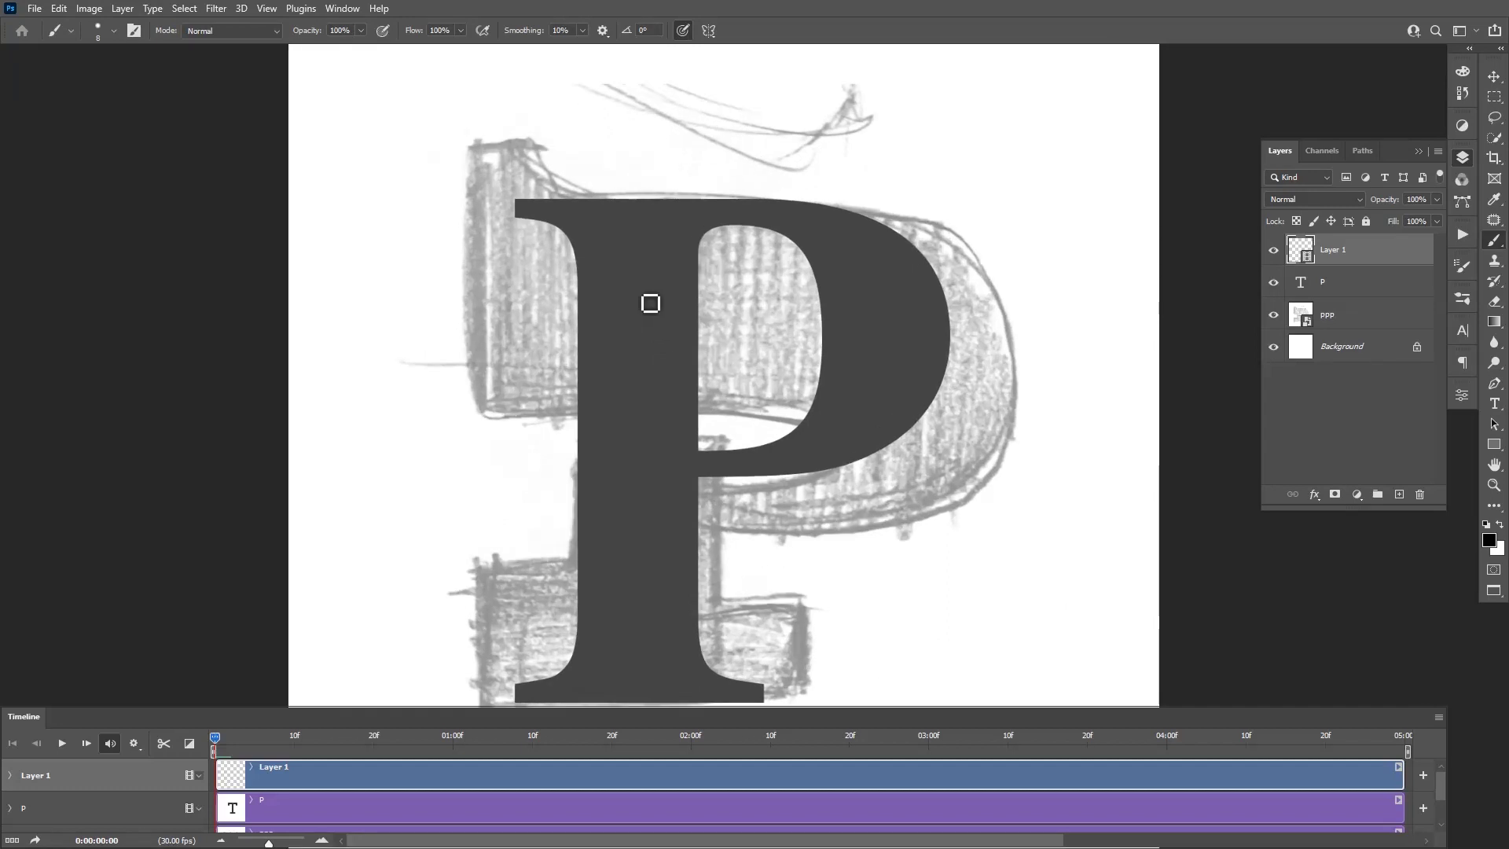
{"action": "mouse_move", "coordinate": [640, 295]}
{"action": "left_mouse_down"}
{"action": "mouse_move", "coordinate": [660, 297]}
{"action": "mouse_move", "coordinate": [593, 263]}
{"action": "mouse_move", "coordinate": [590, 480]}
{"action": "left_mouse_up"}
{"action": "scroll", "coordinate": [646, 295], "scroll_direction": "up", "scroll_amount": 1}
{"action": "scroll", "coordinate": [605, 319], "scroll_direction": "down", "scroll_amount": 2}
{"action": "mouse_move", "coordinate": [594, 573]}
{"action": "left_mouse_down"}
{"action": "mouse_move", "coordinate": [593, 461]}
{"action": "mouse_move", "coordinate": [634, 390]}
{"action": "mouse_move", "coordinate": [662, 271]}
{"action": "left_mouse_up"}
{"action": "left_click_drag", "start_coordinate": [641, 369], "coordinate": [644, 378]}
{"action": "mouse_move", "coordinate": [642, 370]}
{"action": "left_mouse_down"}
{"action": "mouse_move", "coordinate": [668, 298]}
{"action": "mouse_move", "coordinate": [671, 483]}
{"action": "mouse_move", "coordinate": [653, 519]}
{"action": "mouse_move", "coordinate": [675, 438]}
{"action": "mouse_move", "coordinate": [675, 584]}
{"action": "mouse_move", "coordinate": [581, 583]}
{"action": "left_mouse_up"}
{"action": "mouse_move", "coordinate": [540, 238]}
{"action": "left_mouse_down"}
{"action": "mouse_move", "coordinate": [715, 244]}
{"action": "mouse_move", "coordinate": [673, 249]}
{"action": "mouse_move", "coordinate": [669, 273]}
{"action": "mouse_move", "coordinate": [783, 264]}
{"action": "left_mouse_up"}
{"action": "mouse_move", "coordinate": [583, 208]}
{"action": "left_mouse_down"}
{"action": "mouse_move", "coordinate": [581, 367]}
{"action": "mouse_move", "coordinate": [750, 211]}
{"action": "mouse_move", "coordinate": [710, 202]}
{"action": "mouse_move", "coordinate": [828, 297]}
{"action": "mouse_move", "coordinate": [823, 452]}
{"action": "mouse_move", "coordinate": [790, 544]}
{"action": "mouse_move", "coordinate": [752, 578]}
{"action": "left_mouse_up"}
{"action": "mouse_move", "coordinate": [783, 588]}
{"action": "left_mouse_down"}
{"action": "mouse_move", "coordinate": [889, 469]}
{"action": "mouse_move", "coordinate": [697, 492]}
{"action": "mouse_move", "coordinate": [757, 509]}
{"action": "mouse_move", "coordinate": [944, 499]}
{"action": "left_mouse_up"}
{"action": "mouse_move", "coordinate": [1123, 326]}
{"action": "left_mouse_down"}
{"action": "mouse_move", "coordinate": [954, 347]}
{"action": "mouse_move", "coordinate": [865, 464]}
{"action": "mouse_move", "coordinate": [742, 524]}
{"action": "mouse_move", "coordinate": [897, 431]}
{"action": "mouse_move", "coordinate": [809, 497]}
{"action": "left_mouse_up"}
{"action": "key", "text": "r"}
{"action": "mouse_move", "coordinate": [809, 497]}
{"action": "left_mouse_down"}
{"action": "mouse_move", "coordinate": [794, 354]}
{"action": "mouse_move", "coordinate": [739, 346]}
{"action": "left_mouse_up"}
{"action": "mouse_move", "coordinate": [739, 346]}
{"action": "left_mouse_down"}
{"action": "mouse_move", "coordinate": [681, 192]}
{"action": "mouse_move", "coordinate": [705, 221]}
{"action": "left_mouse_up"}
{"action": "key", "text": "ctrl+z"}
{"action": "mouse_move", "coordinate": [588, 250]}
{"action": "left_mouse_down"}
{"action": "mouse_move", "coordinate": [508, 351]}
{"action": "mouse_move", "coordinate": [520, 495]}
{"action": "left_mouse_up"}
{"action": "key", "text": "r"}
{"action": "left_click_drag", "start_coordinate": [522, 424], "coordinate": [576, 262]}
{"action": "mouse_move", "coordinate": [538, 330]}
{"action": "left_mouse_down"}
{"action": "mouse_move", "coordinate": [522, 384]}
{"action": "mouse_move", "coordinate": [531, 511]}
{"action": "mouse_move", "coordinate": [708, 209]}
{"action": "mouse_move", "coordinate": [691, 357]}
{"action": "mouse_move", "coordinate": [760, 198]}
{"action": "mouse_move", "coordinate": [654, 223]}
{"action": "left_mouse_up"}
{"action": "key", "text": "r"}
{"action": "left_click_drag", "start_coordinate": [755, 206], "coordinate": [670, 371]}
{"action": "mouse_move", "coordinate": [708, 275]}
{"action": "left_mouse_down"}
{"action": "mouse_move", "coordinate": [630, 367]}
{"action": "mouse_move", "coordinate": [518, 437]}
{"action": "mouse_move", "coordinate": [931, 364]}
{"action": "left_mouse_up"}
{"action": "key", "text": "r"}
{"action": "mouse_move", "coordinate": [449, 101]}
{"action": "left_mouse_down"}
{"action": "mouse_move", "coordinate": [468, 270]}
{"action": "mouse_move", "coordinate": [495, 219]}
{"action": "mouse_move", "coordinate": [516, 283]}
{"action": "left_mouse_up"}
{"action": "left_click_drag", "start_coordinate": [503, 669], "coordinate": [645, 149]}
{"action": "key", "text": "r"}
{"action": "left_click_drag", "start_coordinate": [620, 421], "coordinate": [770, 311]}
{"action": "mouse_move", "coordinate": [609, 82]}
{"action": "left_mouse_down"}
{"action": "mouse_move", "coordinate": [690, 192]}
{"action": "mouse_move", "coordinate": [596, 166]}
{"action": "mouse_move", "coordinate": [603, 99]}
{"action": "mouse_move", "coordinate": [636, 543]}
{"action": "mouse_move", "coordinate": [687, 410]}
{"action": "mouse_move", "coordinate": [679, 455]}
{"action": "mouse_move", "coordinate": [643, 529]}
{"action": "mouse_move", "coordinate": [655, 299]}
{"action": "mouse_move", "coordinate": [680, 278]}
{"action": "mouse_move", "coordinate": [670, 417]}
{"action": "left_mouse_up"}
{"action": "key", "text": "r"}
{"action": "key", "text": "ctrl+0"}
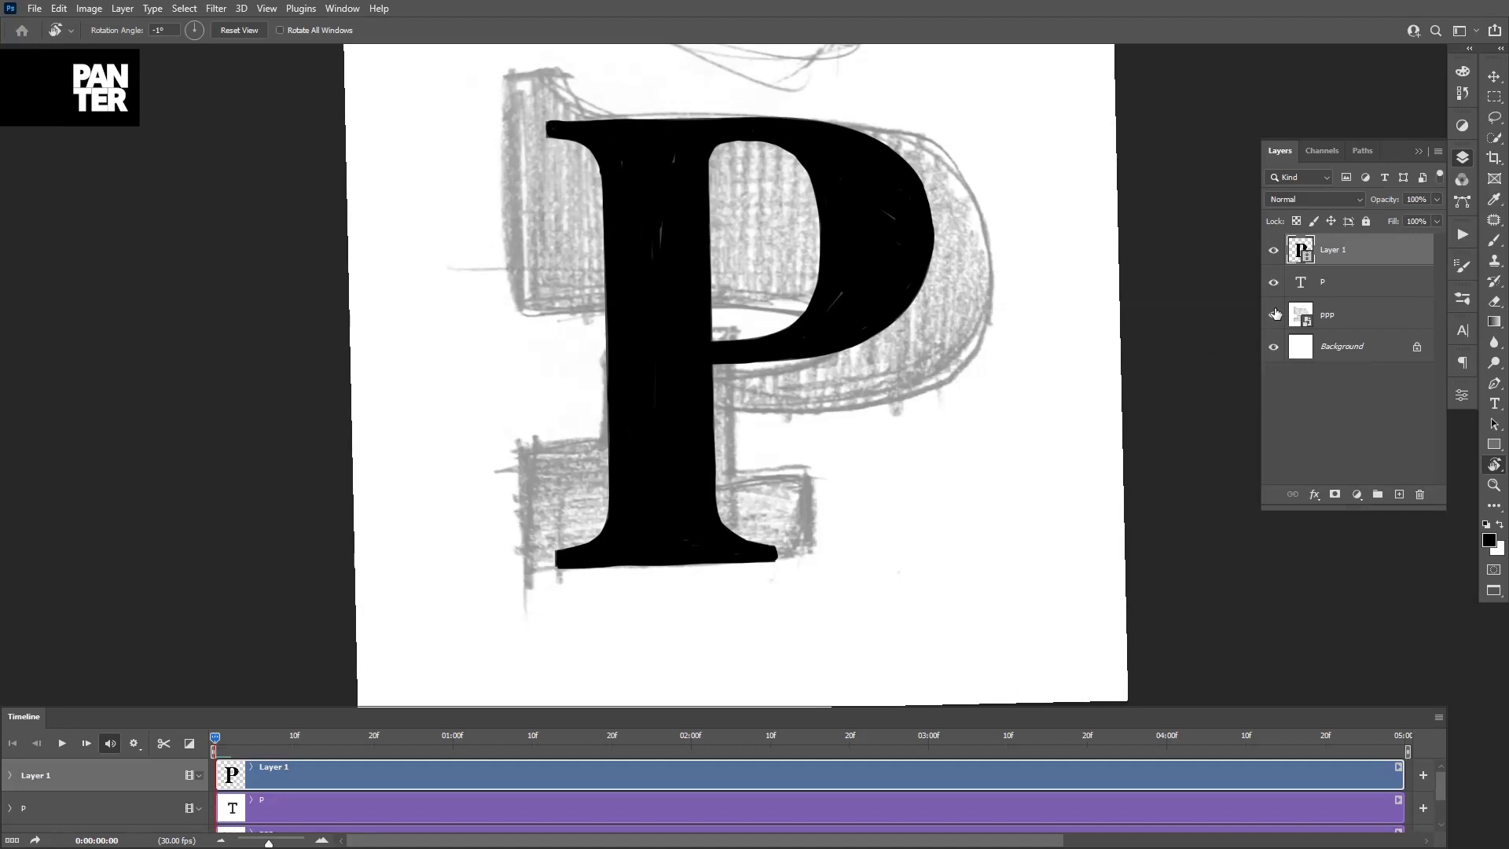
Hide the P text layer and straighten the canvas rotation to 0°
{"action": "left_click", "coordinate": [1274, 283]}
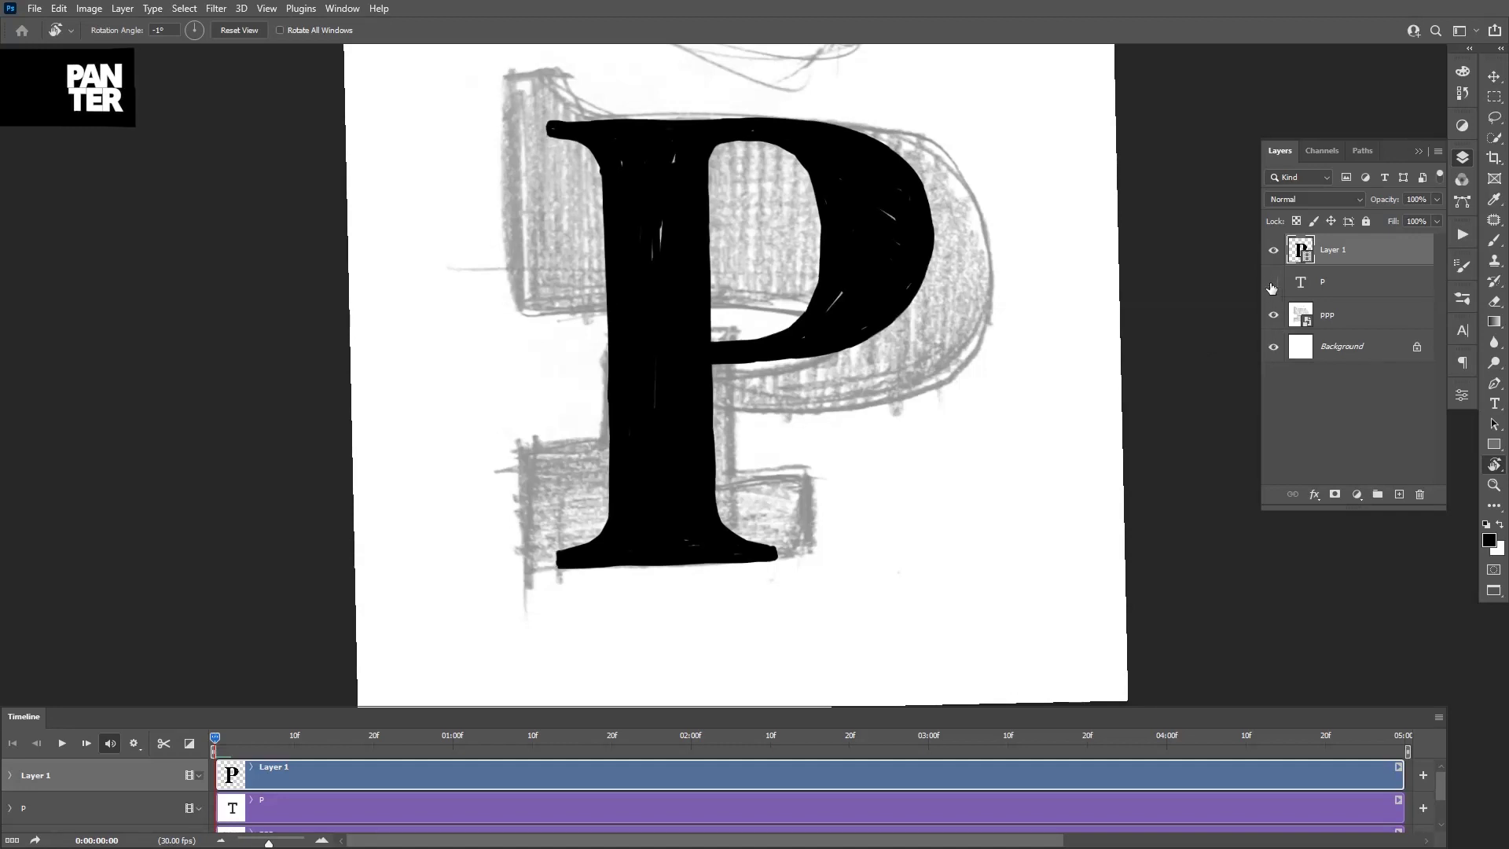
{"action": "left_click_drag", "start_coordinate": [1072, 324], "coordinate": [908, 331]}
{"action": "scroll", "coordinate": [762, 286], "scroll_direction": "up", "scroll_amount": 1}
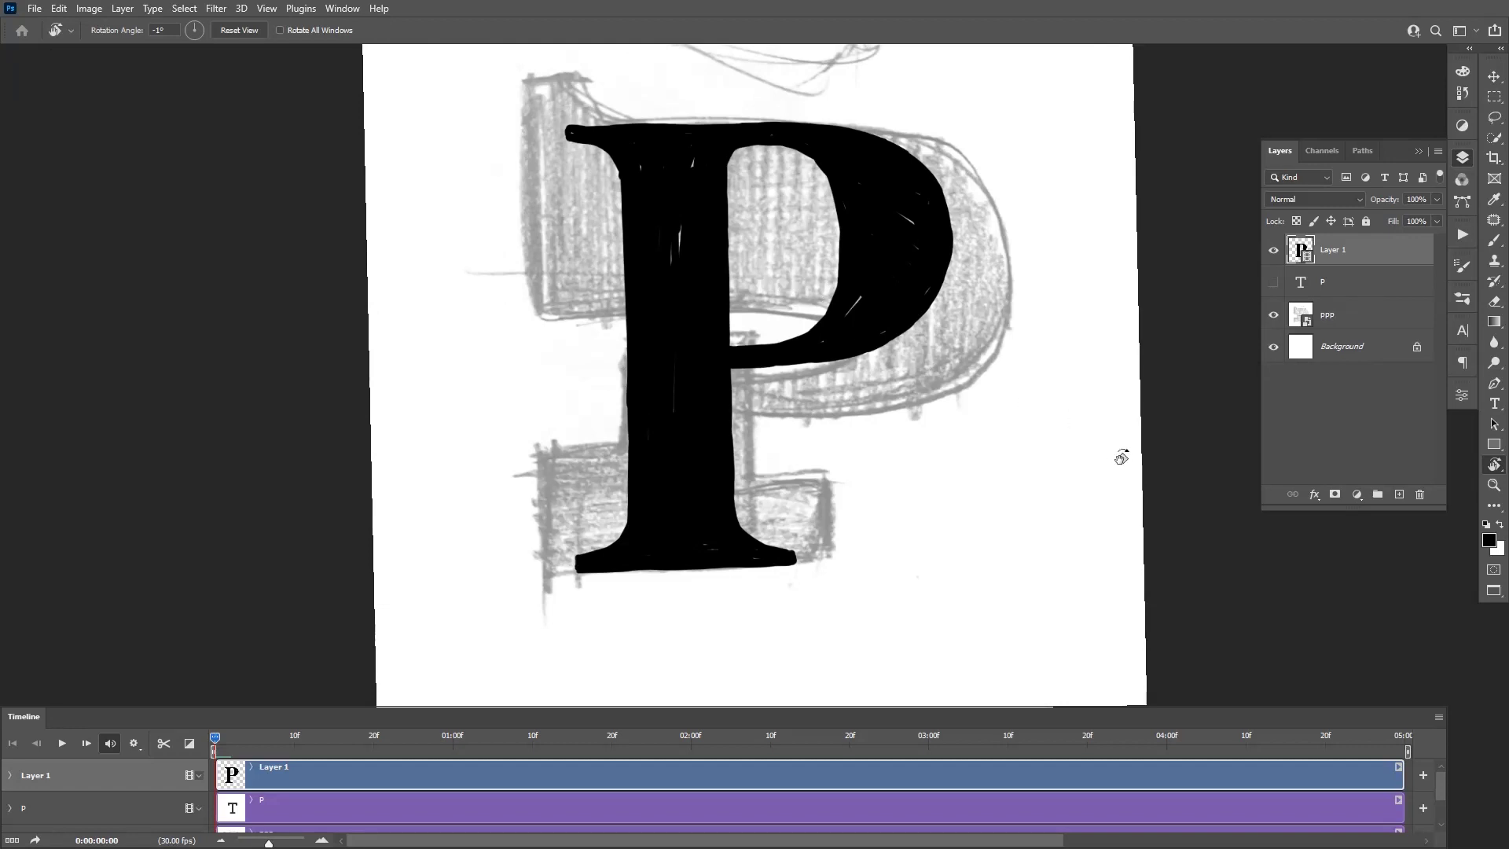
{"action": "left_click_drag", "start_coordinate": [1116, 454], "coordinate": [1117, 464]}
Examine the hand-painted P closely for rough edges and unfilled gaps
{"action": "scroll", "coordinate": [857, 244], "scroll_direction": "up", "scroll_amount": 5}
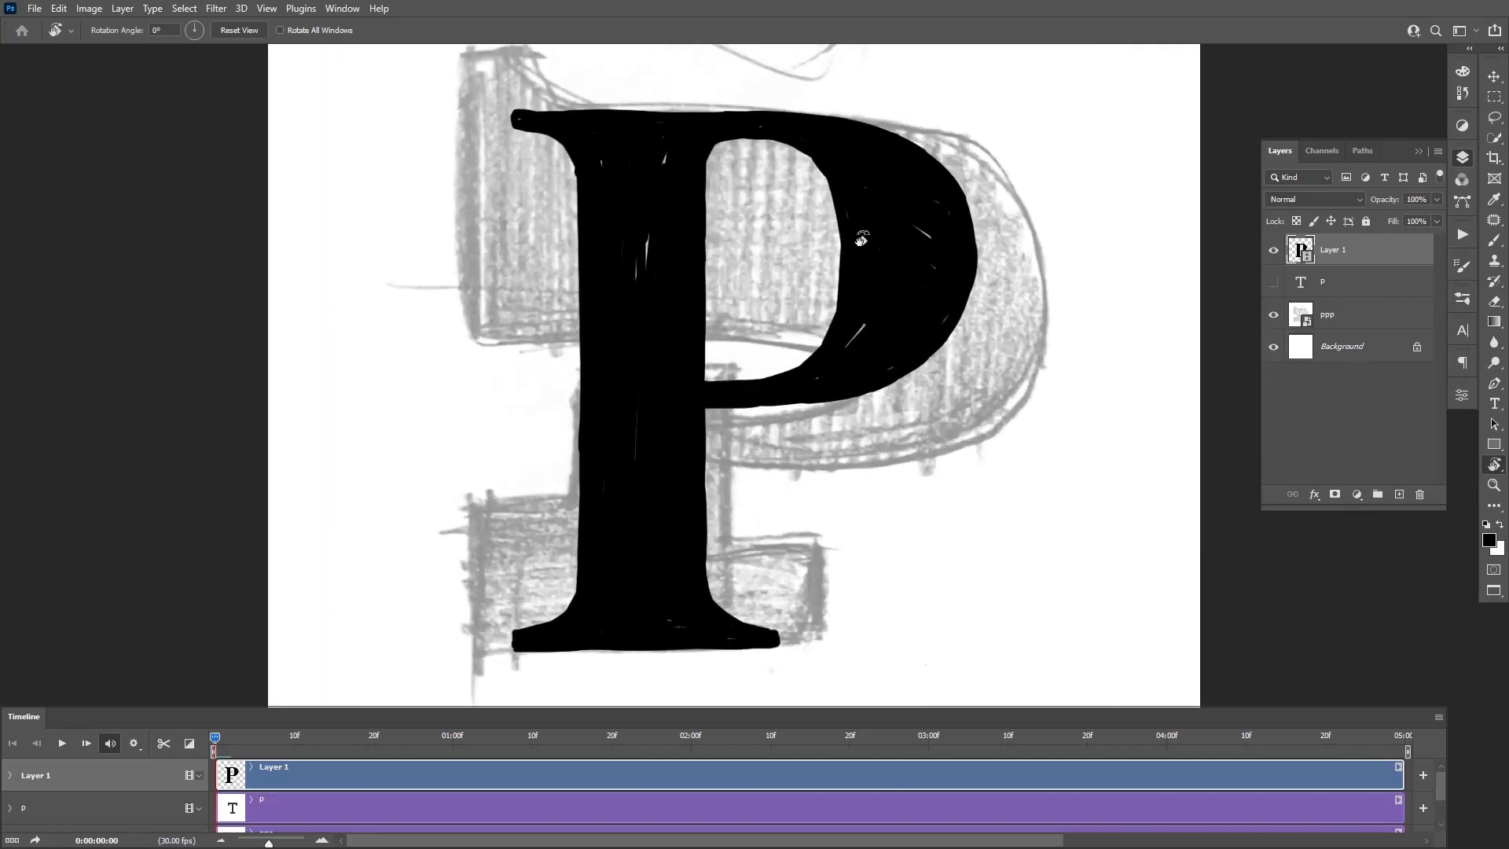
{"action": "scroll", "coordinate": [787, 255], "scroll_direction": "up", "scroll_amount": 1}
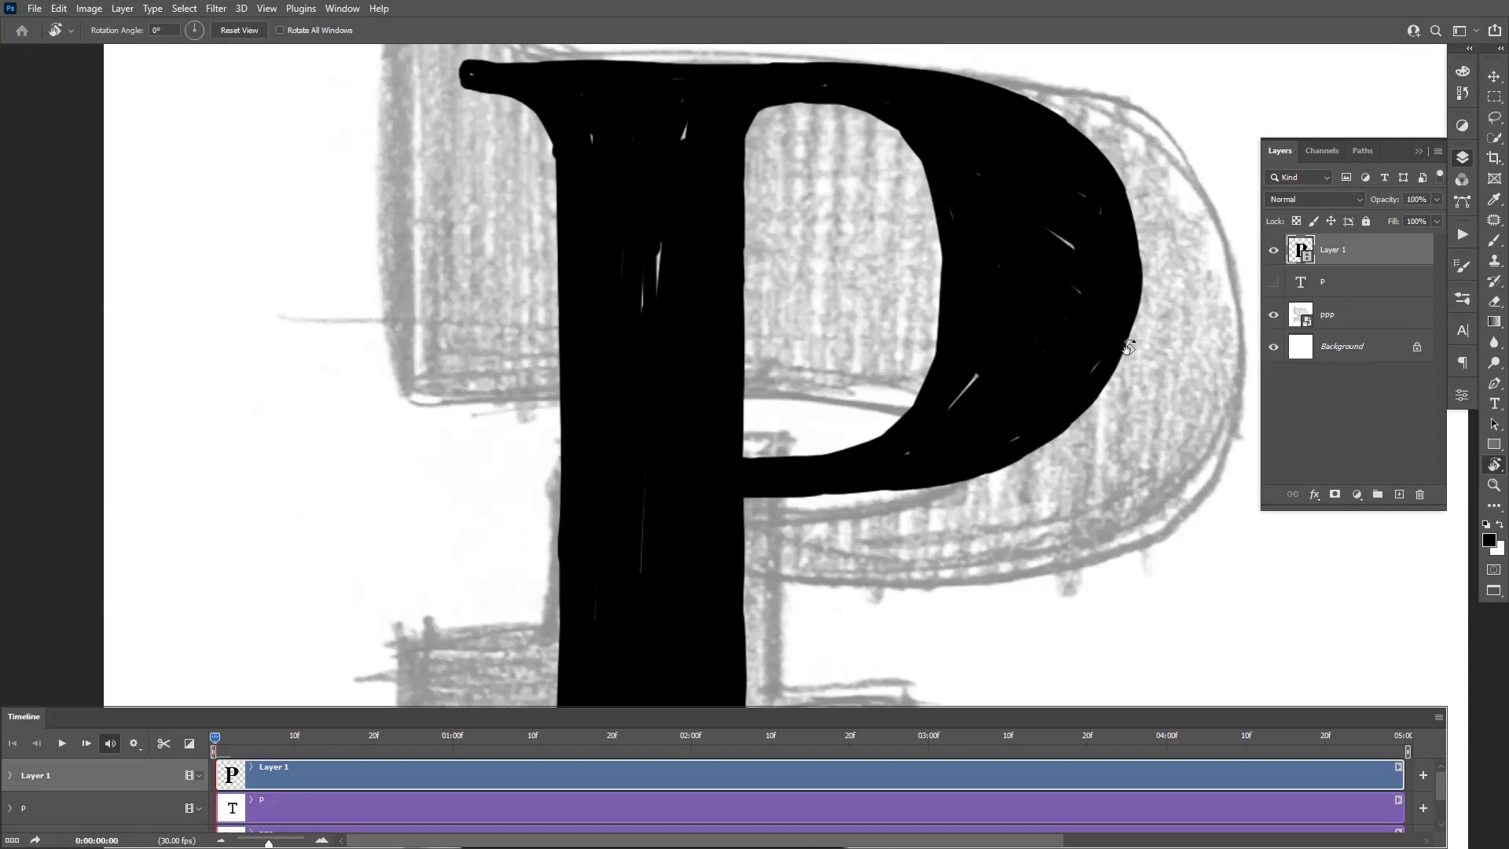
{"action": "scroll", "coordinate": [957, 348], "scroll_direction": "up", "scroll_amount": 2}
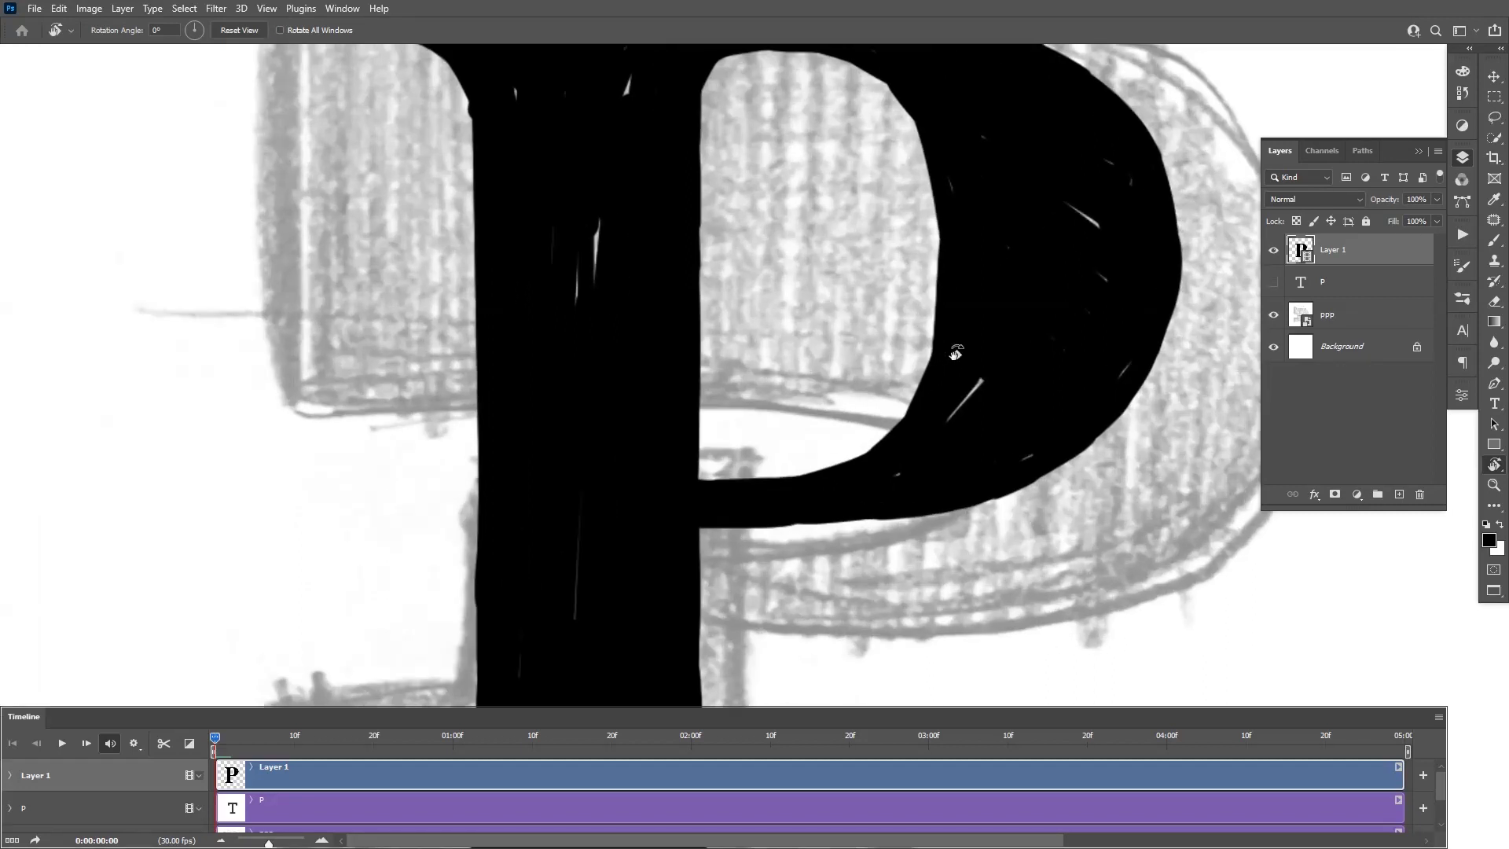
{"action": "key", "text": "v"}
{"action": "scroll", "coordinate": [957, 352], "scroll_direction": "down", "scroll_amount": 2}
{"action": "scroll", "coordinate": [967, 377], "scroll_direction": "down", "scroll_amount": 1}
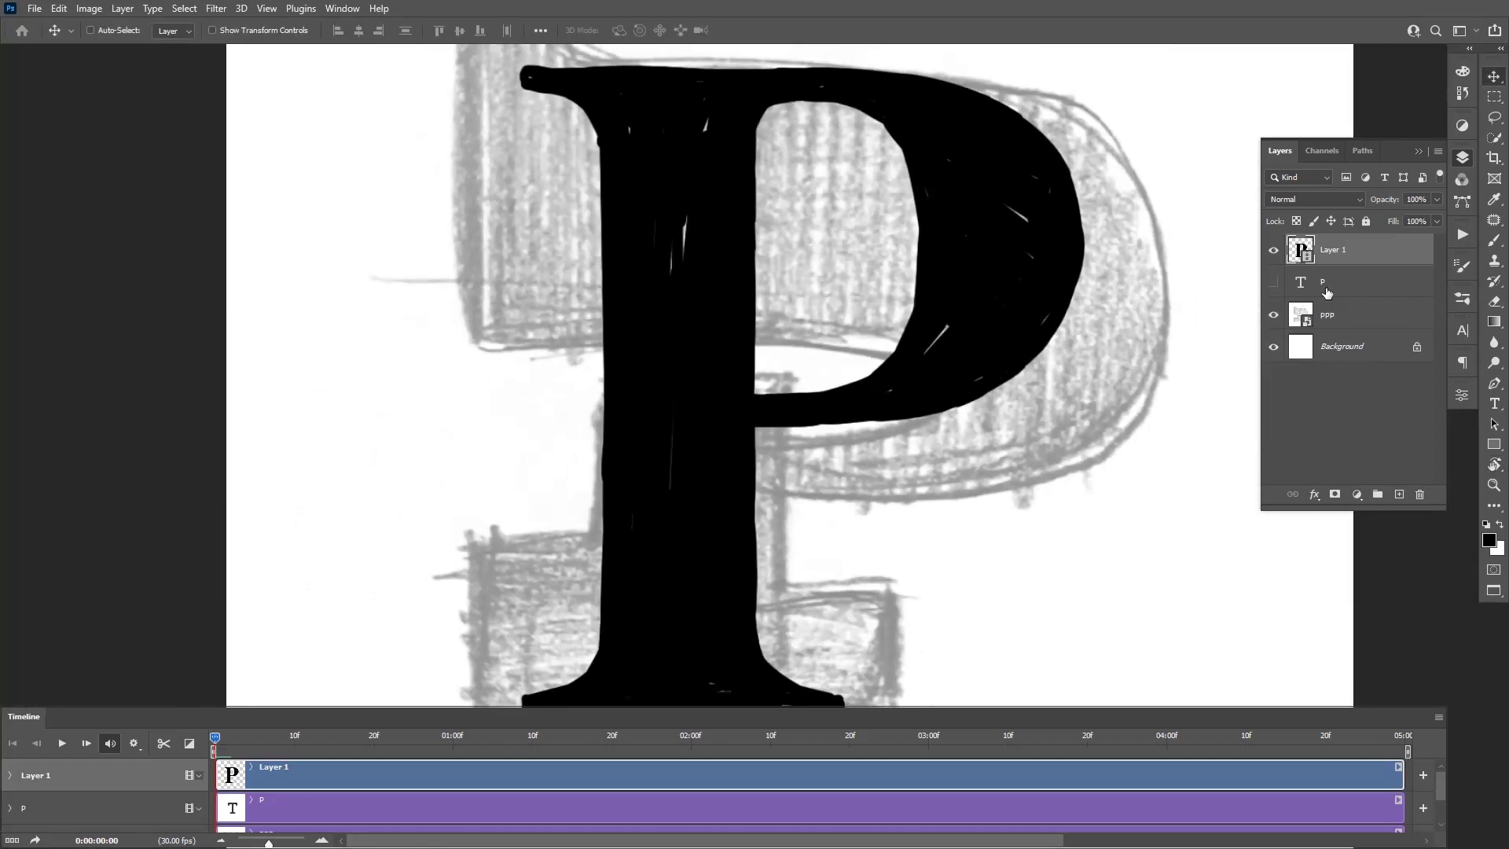
{"action": "scroll", "coordinate": [992, 366], "scroll_direction": "down", "scroll_amount": 2}
{"action": "scroll", "coordinate": [955, 384], "scroll_direction": "down", "scroll_amount": 2}
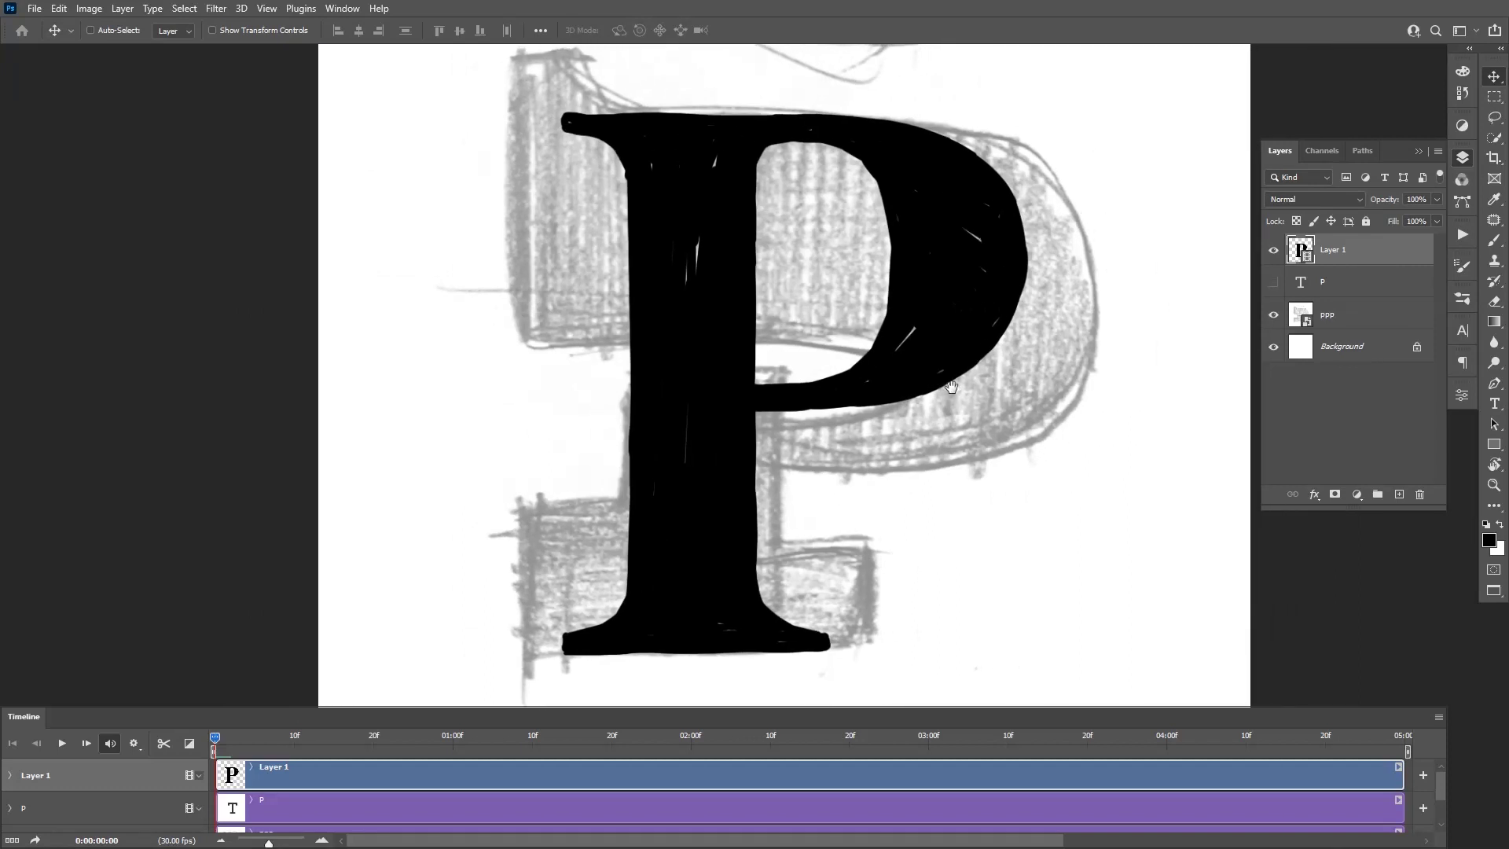
{"action": "scroll", "coordinate": [959, 395], "scroll_direction": "down", "scroll_amount": 1}
{"action": "scroll", "coordinate": [930, 442], "scroll_direction": "up", "scroll_amount": 1}
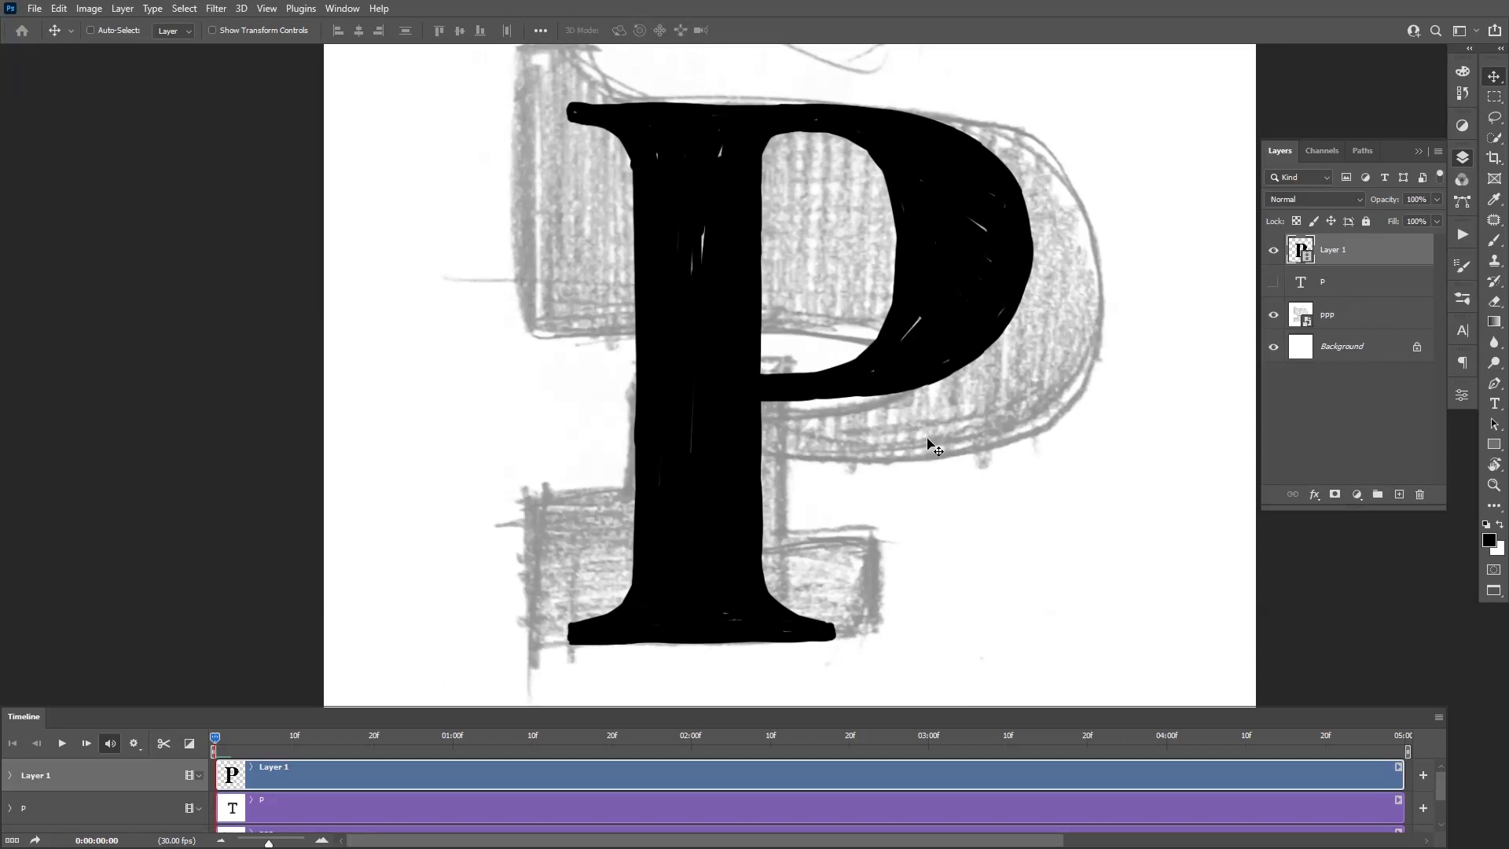
Advance the timeline by one frame on the Layer 1 video layer and recentre the letter
{"action": "left_click", "coordinate": [87, 744]}
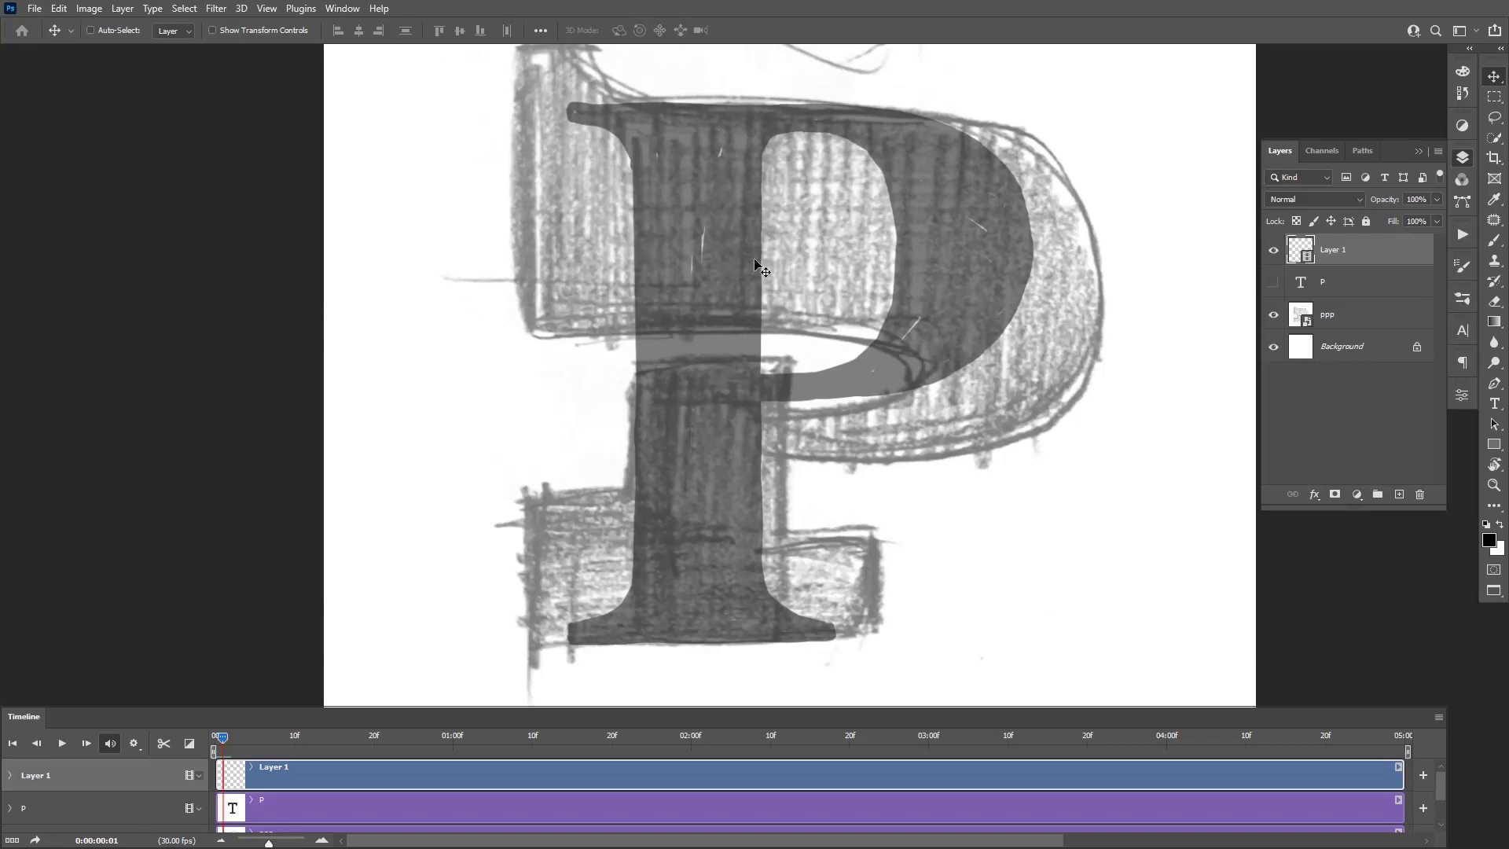
{"action": "left_click_drag", "start_coordinate": [765, 185], "coordinate": [733, 216]}
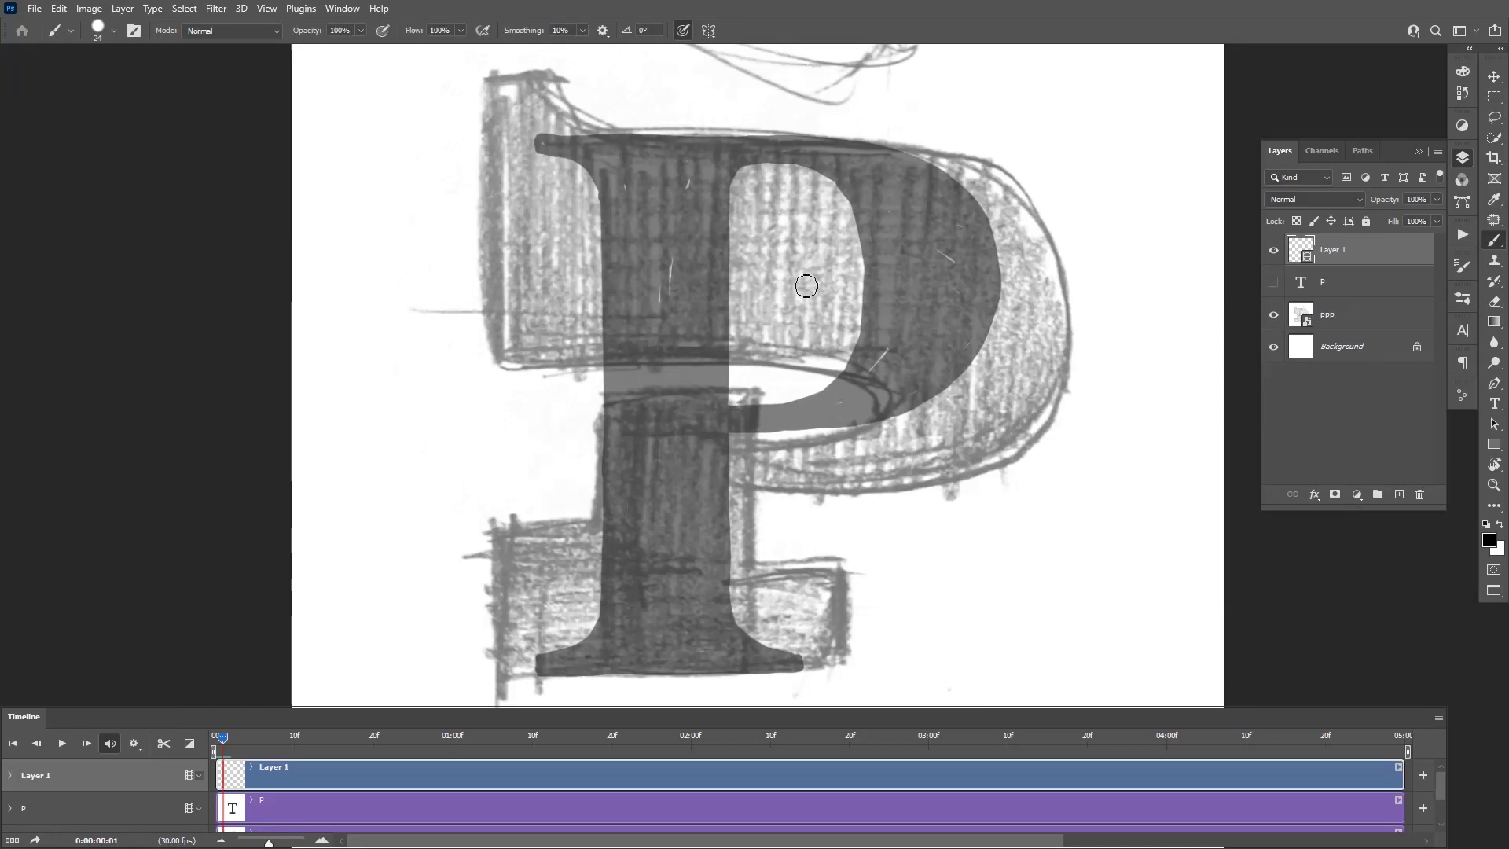
Outline the second frame's P along its upper-left serif, top edge and stem sides, pinching the stem inward below the middle
{"action": "scroll", "coordinate": [598, 236], "scroll_direction": "up", "scroll_amount": 2}
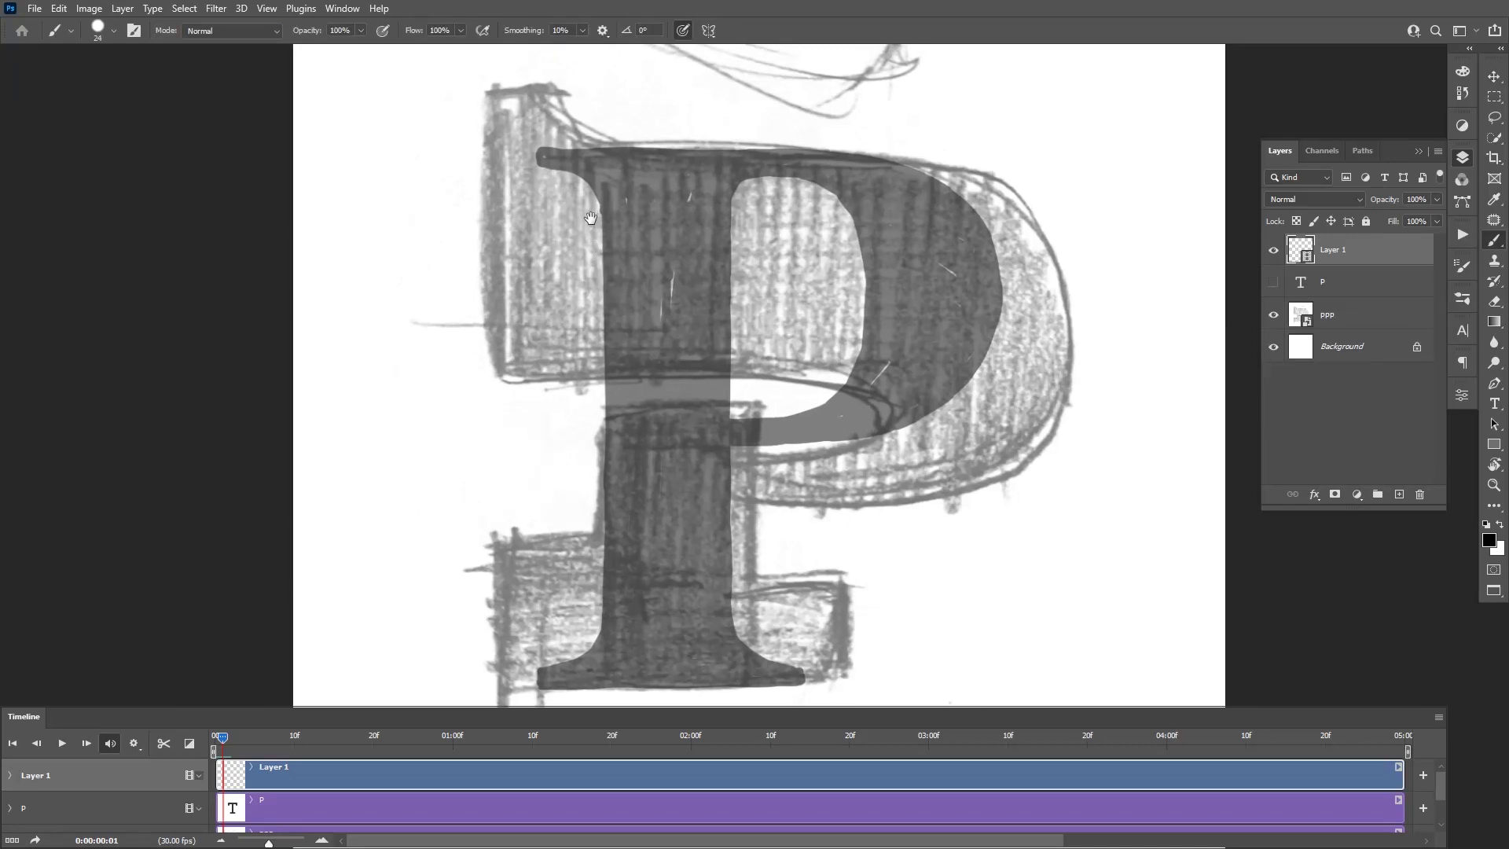
{"action": "scroll", "coordinate": [585, 228], "scroll_direction": "up", "scroll_amount": 3}
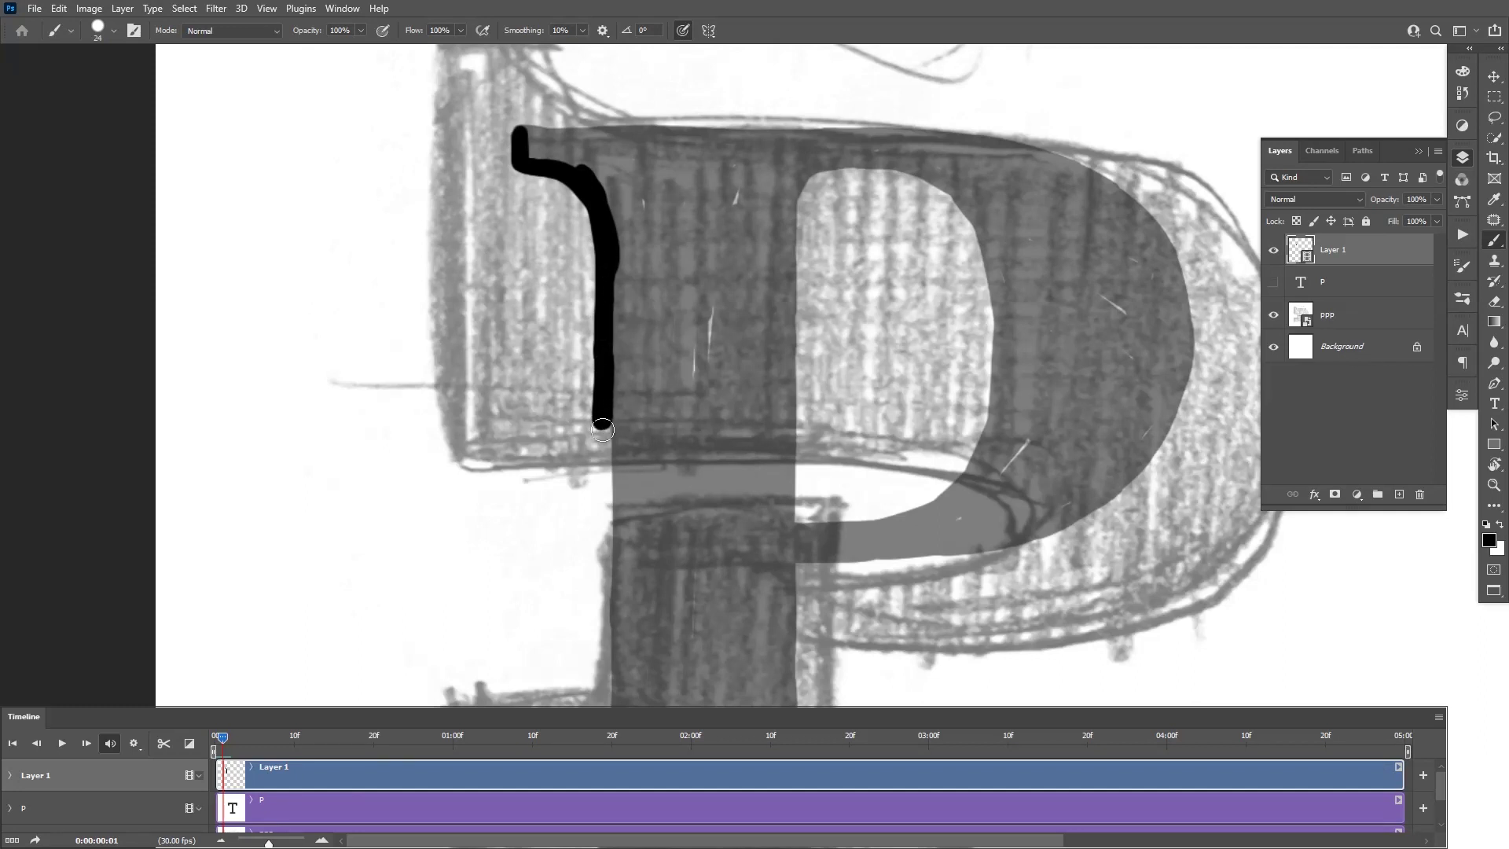
{"action": "mouse_move", "coordinate": [602, 443]}
{"action": "left_mouse_down"}
{"action": "mouse_move", "coordinate": [628, 502]}
{"action": "mouse_move", "coordinate": [612, 525]}
{"action": "left_mouse_up"}
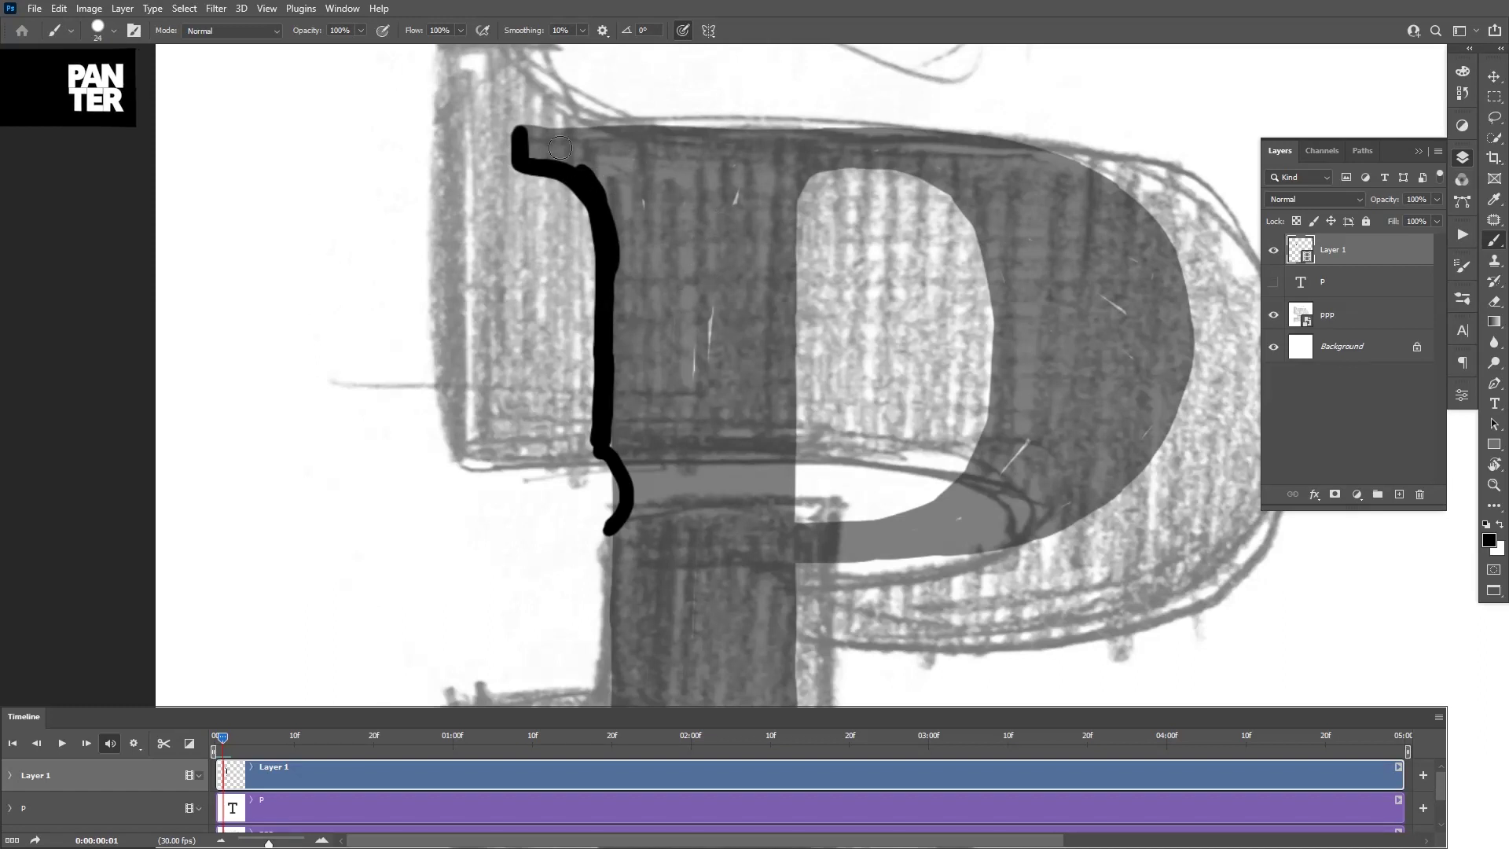
{"action": "left_click_drag", "start_coordinate": [519, 138], "coordinate": [605, 150]}
{"action": "key", "text": "ctrl+z"}
{"action": "left_click_drag", "start_coordinate": [523, 128], "coordinate": [861, 138]}
{"action": "left_click_drag", "start_coordinate": [589, 161], "coordinate": [543, 144]}
{"action": "left_click_drag", "start_coordinate": [817, 167], "coordinate": [794, 472]}
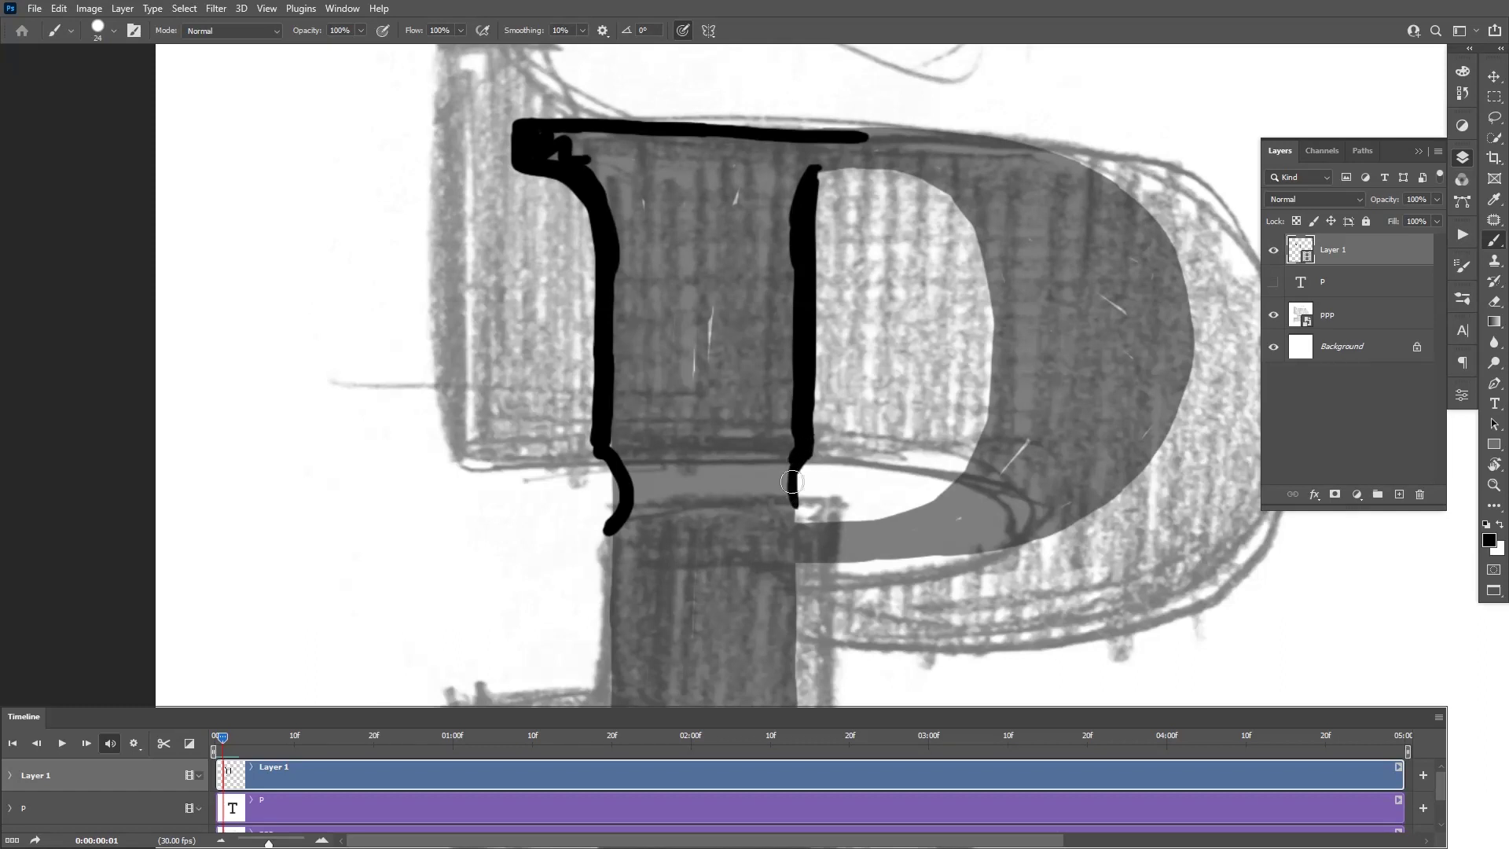
Outline the curved counter inside the bowl in black and trim its inner edge with the Eraser
{"action": "mouse_move", "coordinate": [796, 536]}
{"action": "left_mouse_down"}
{"action": "mouse_move", "coordinate": [928, 520]}
{"action": "mouse_move", "coordinate": [1006, 378]}
{"action": "mouse_move", "coordinate": [979, 433]}
{"action": "left_mouse_up"}
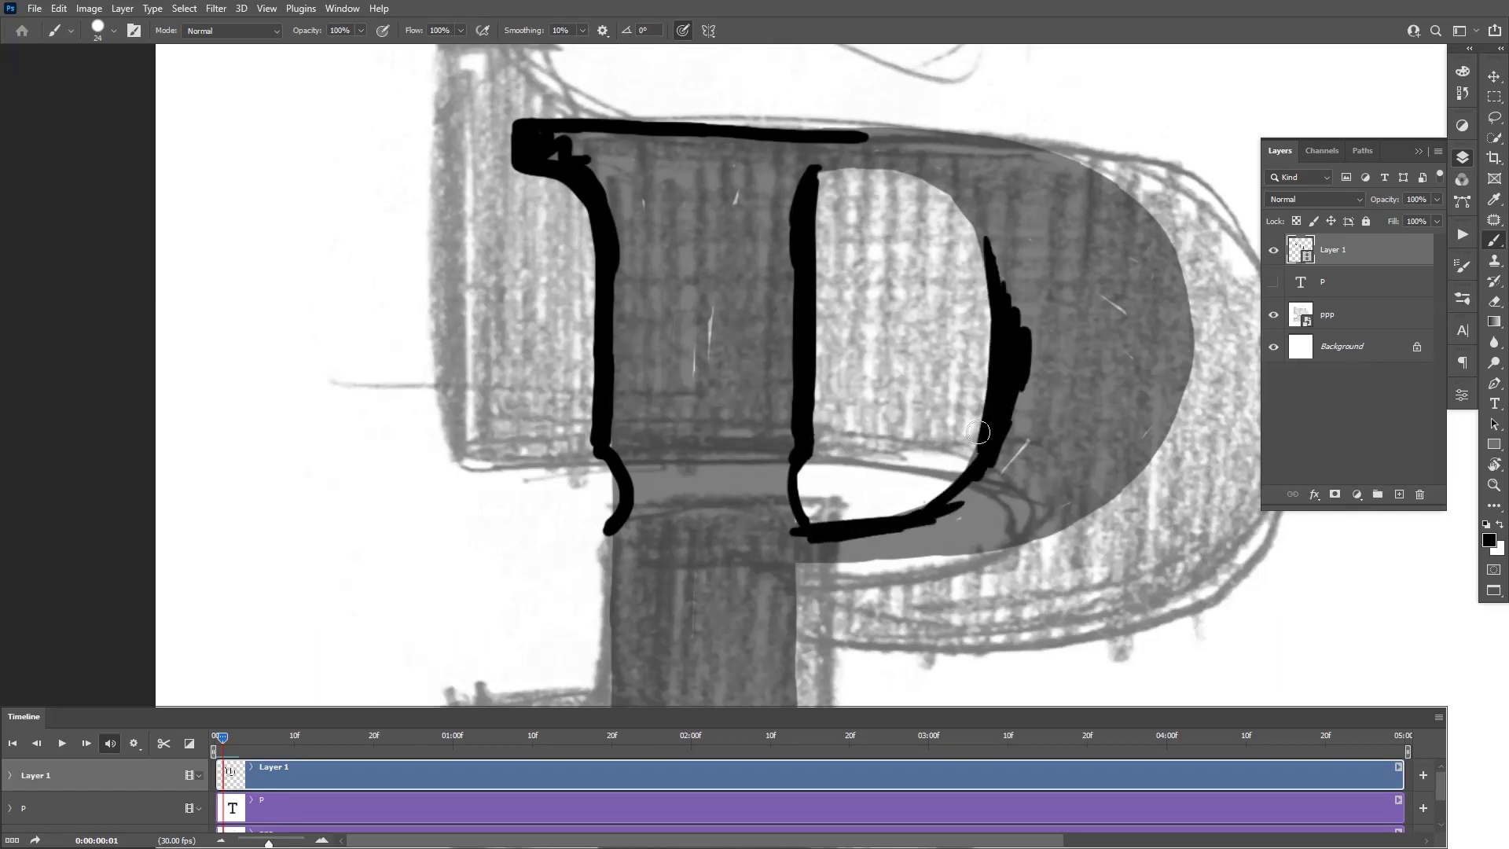
{"action": "left_click_drag", "start_coordinate": [971, 551], "coordinate": [933, 504]}
{"action": "key", "text": "e"}
{"action": "mouse_move", "coordinate": [775, 469]}
{"action": "left_mouse_down"}
{"action": "mouse_move", "coordinate": [852, 475]}
{"action": "mouse_move", "coordinate": [953, 347]}
{"action": "mouse_move", "coordinate": [973, 362]}
{"action": "left_mouse_up"}
{"action": "right_click", "coordinate": [879, 319]}
{"action": "left_click", "coordinate": [926, 307]}
{"action": "left_click_drag", "start_coordinate": [939, 188], "coordinate": [859, 475]}
Outline the bowl's outer curve from the top edge round to the stem with the Brush tool, rotating the canvas for easier strokes
{"action": "key", "text": "b"}
{"action": "mouse_move", "coordinate": [975, 403]}
{"action": "left_mouse_down"}
{"action": "mouse_move", "coordinate": [912, 468]}
{"action": "mouse_move", "coordinate": [802, 503]}
{"action": "mouse_move", "coordinate": [1007, 507]}
{"action": "mouse_move", "coordinate": [1129, 400]}
{"action": "mouse_move", "coordinate": [1147, 272]}
{"action": "left_mouse_up"}
{"action": "mouse_move", "coordinate": [1134, 350]}
{"action": "left_mouse_down"}
{"action": "mouse_move", "coordinate": [1025, 495]}
{"action": "mouse_move", "coordinate": [1120, 425]}
{"action": "left_mouse_up"}
{"action": "left_click", "coordinate": [1419, 151]}
{"action": "left_click_drag", "start_coordinate": [1122, 191], "coordinate": [1155, 323]}
{"action": "mouse_move", "coordinate": [797, 91]}
{"action": "left_mouse_down"}
{"action": "mouse_move", "coordinate": [958, 108]}
{"action": "mouse_move", "coordinate": [1105, 194]}
{"action": "mouse_move", "coordinate": [366, 256]}
{"action": "left_mouse_up"}
{"action": "key", "text": "r"}
{"action": "left_click_drag", "start_coordinate": [413, 163], "coordinate": [340, 385]}
{"action": "left_click_drag", "start_coordinate": [356, 216], "coordinate": [431, 149]}
{"action": "mouse_move", "coordinate": [402, 393]}
{"action": "left_mouse_down"}
{"action": "mouse_move", "coordinate": [414, 471]}
{"action": "mouse_move", "coordinate": [461, 570]}
{"action": "left_mouse_up"}
{"action": "left_click_drag", "start_coordinate": [413, 394], "coordinate": [465, 560]}
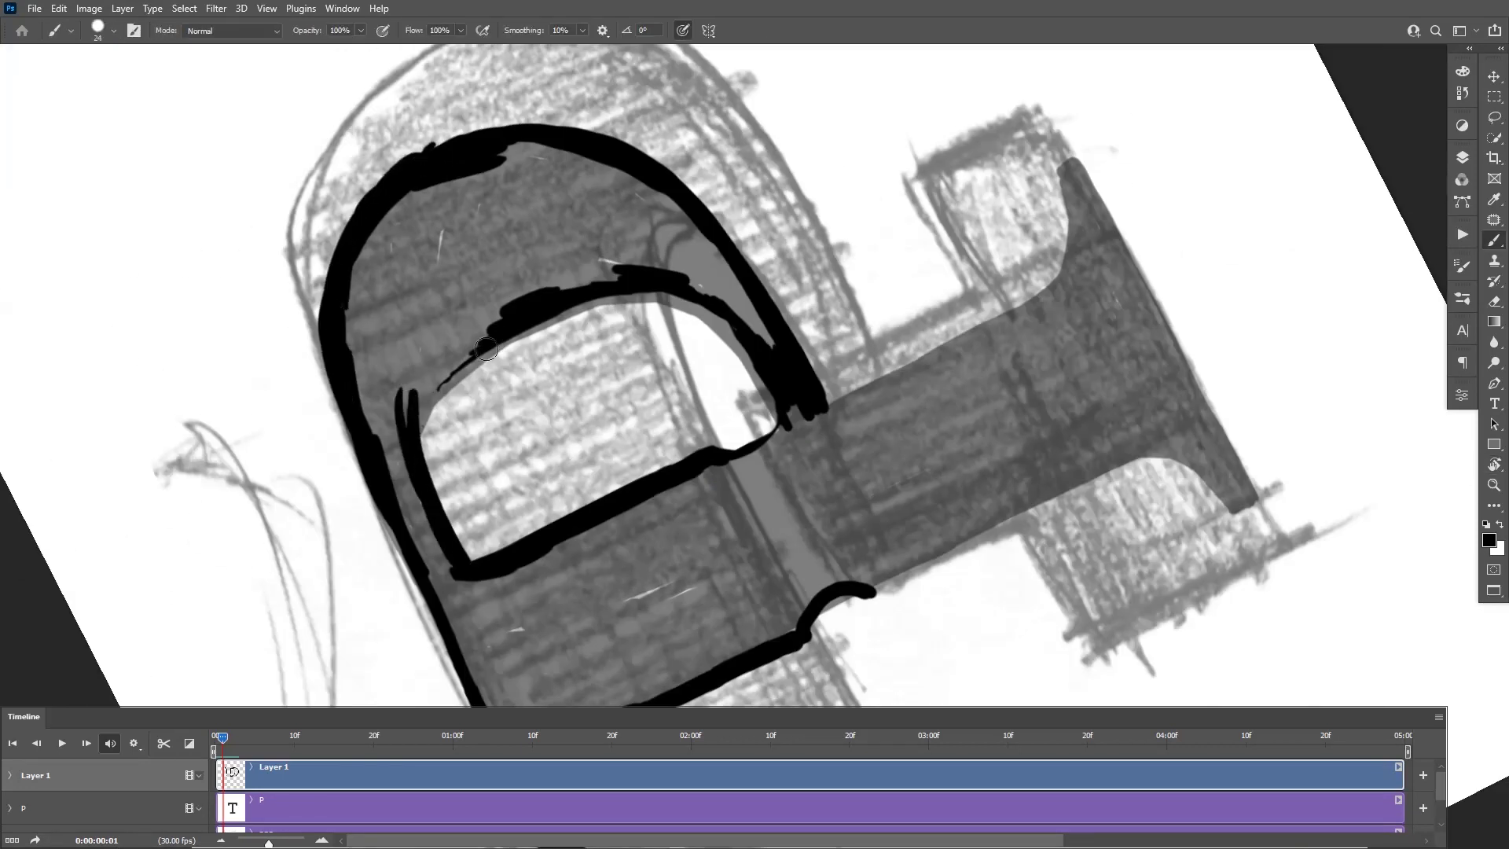
Fill the area between the bowl's inner and outer outlines in black, working towards the upper stem
{"action": "left_click_drag", "start_coordinate": [487, 349], "coordinate": [432, 491]}
{"action": "mouse_move", "coordinate": [994, 334]}
{"action": "left_mouse_down"}
{"action": "mouse_move", "coordinate": [824, 401]}
{"action": "mouse_move", "coordinate": [1052, 182]}
{"action": "mouse_move", "coordinate": [1046, 209]}
{"action": "left_mouse_up"}
{"action": "key", "text": "r"}
{"action": "mouse_move", "coordinate": [1041, 260]}
{"action": "left_mouse_down"}
{"action": "mouse_move", "coordinate": [665, 438]}
{"action": "mouse_move", "coordinate": [543, 295]}
{"action": "left_mouse_up"}
{"action": "mouse_move", "coordinate": [488, 134]}
{"action": "left_mouse_down"}
{"action": "mouse_move", "coordinate": [404, 297]}
{"action": "mouse_move", "coordinate": [742, 122]}
{"action": "mouse_move", "coordinate": [760, 134]}
{"action": "left_mouse_up"}
{"action": "mouse_move", "coordinate": [699, 236]}
{"action": "left_mouse_down"}
{"action": "mouse_move", "coordinate": [775, 145]}
{"action": "mouse_move", "coordinate": [800, 442]}
{"action": "left_mouse_up"}
{"action": "left_click_drag", "start_coordinate": [722, 293], "coordinate": [820, 497]}
{"action": "left_click_drag", "start_coordinate": [761, 117], "coordinate": [769, 140]}
Straighten the canvas and finish painting the stem and foot in solid black
{"action": "key", "text": "r"}
{"action": "left_click_drag", "start_coordinate": [971, 287], "coordinate": [496, 496]}
{"action": "scroll", "coordinate": [496, 495], "scroll_direction": "down", "scroll_amount": 2}
{"action": "left_click_drag", "start_coordinate": [753, 501], "coordinate": [753, 499]}
{"action": "key", "text": "b"}
{"action": "mouse_move", "coordinate": [607, 119]}
{"action": "left_mouse_down"}
{"action": "mouse_move", "coordinate": [628, 141]}
{"action": "mouse_move", "coordinate": [664, 417]}
{"action": "mouse_move", "coordinate": [597, 644]}
{"action": "mouse_move", "coordinate": [779, 610]}
{"action": "left_mouse_up"}
{"action": "mouse_move", "coordinate": [776, 536]}
{"action": "left_mouse_down"}
{"action": "mouse_move", "coordinate": [731, 440]}
{"action": "mouse_move", "coordinate": [684, 445]}
{"action": "mouse_move", "coordinate": [755, 377]}
{"action": "mouse_move", "coordinate": [668, 277]}
{"action": "mouse_move", "coordinate": [739, 181]}
{"action": "mouse_move", "coordinate": [664, 136]}
{"action": "mouse_move", "coordinate": [904, 169]}
{"action": "mouse_move", "coordinate": [1022, 280]}
{"action": "mouse_move", "coordinate": [903, 158]}
{"action": "mouse_move", "coordinate": [917, 398]}
{"action": "mouse_move", "coordinate": [887, 456]}
{"action": "left_mouse_up"}
Advance one frame and outline the P's left edge with a heavier serif, a pinched stem and the bowl's counter
{"action": "left_click", "coordinate": [86, 743]}
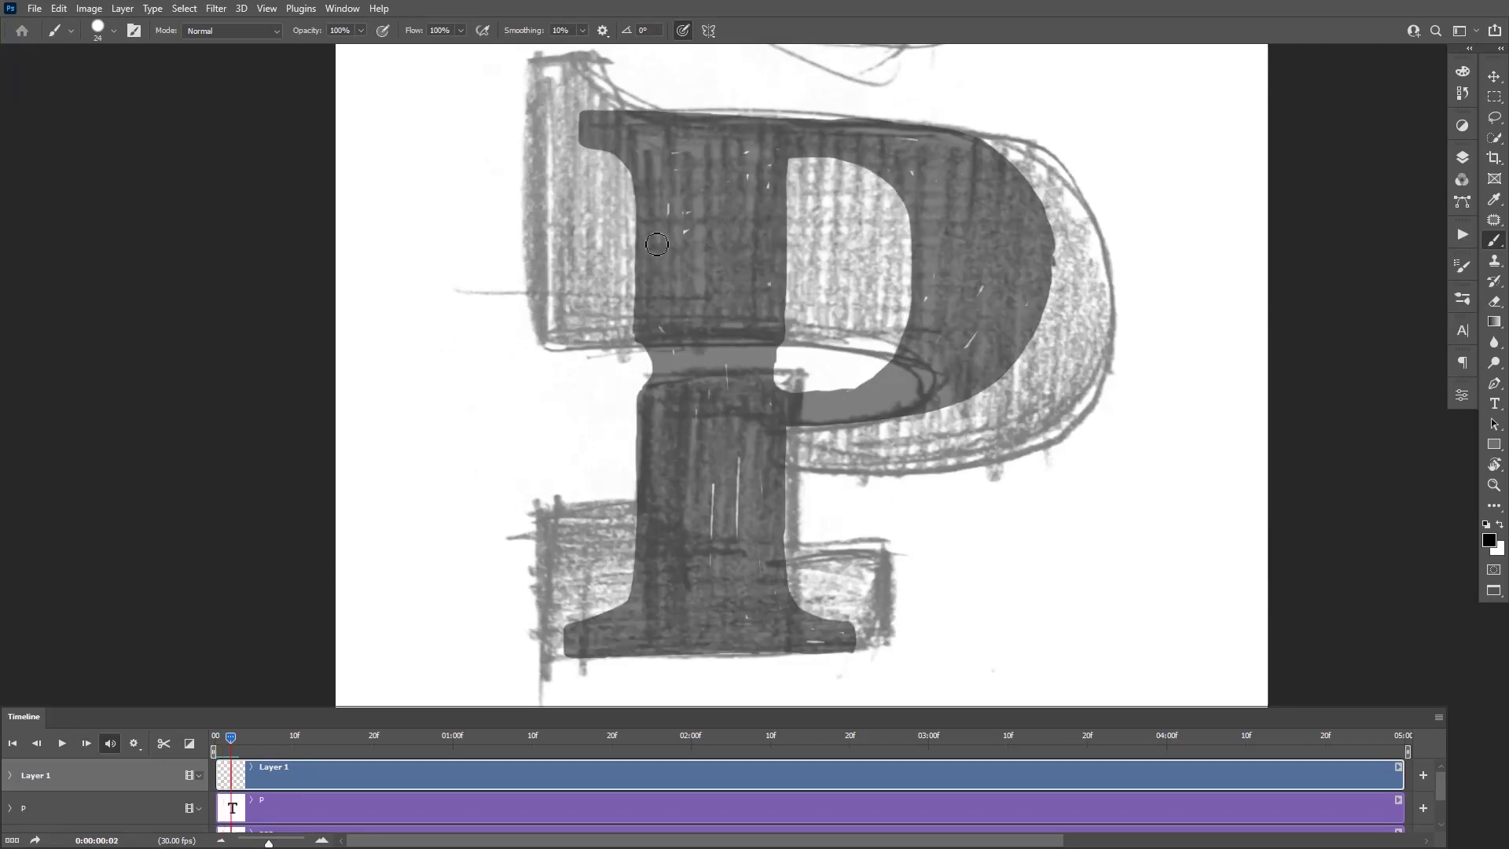
{"action": "mouse_move", "coordinate": [578, 118]}
{"action": "left_mouse_down"}
{"action": "mouse_move", "coordinate": [637, 109]}
{"action": "mouse_move", "coordinate": [625, 330]}
{"action": "mouse_move", "coordinate": [649, 358]}
{"action": "mouse_move", "coordinate": [634, 503]}
{"action": "mouse_move", "coordinate": [603, 598]}
{"action": "left_mouse_up"}
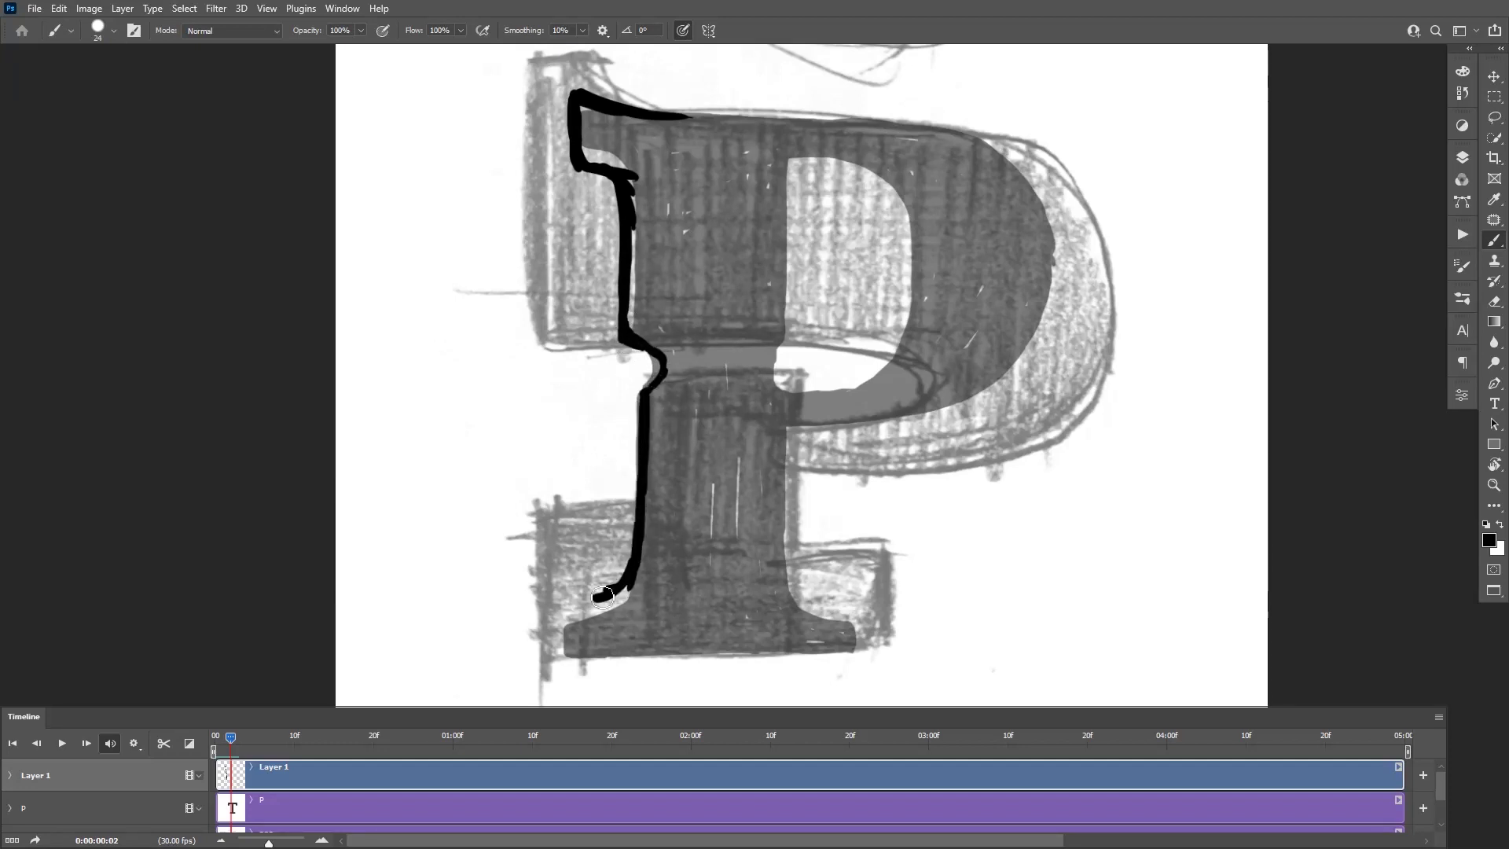
{"action": "mouse_move", "coordinate": [800, 173]}
{"action": "left_mouse_down"}
{"action": "mouse_move", "coordinate": [886, 198]}
{"action": "mouse_move", "coordinate": [903, 253]}
{"action": "left_mouse_up"}
{"action": "left_click_drag", "start_coordinate": [902, 240], "coordinate": [889, 356]}
{"action": "key", "text": "ctrl+z"}
{"action": "key", "text": "ctrl+z"}
{"action": "left_click_drag", "start_coordinate": [854, 177], "coordinate": [922, 221]}
{"action": "mouse_move", "coordinate": [923, 224]}
{"action": "left_mouse_down"}
{"action": "mouse_move", "coordinate": [936, 268]}
{"action": "mouse_move", "coordinate": [904, 363]}
{"action": "mouse_move", "coordinate": [780, 407]}
{"action": "mouse_move", "coordinate": [796, 340]}
{"action": "left_mouse_up"}
Draw three small oval openings across the pinched band of the stem
{"action": "mouse_move", "coordinate": [674, 350]}
{"action": "left_mouse_down"}
{"action": "mouse_move", "coordinate": [711, 347]}
{"action": "mouse_move", "coordinate": [757, 354]}
{"action": "left_mouse_up"}
{"action": "key", "text": "e"}
{"action": "key", "text": "b"}
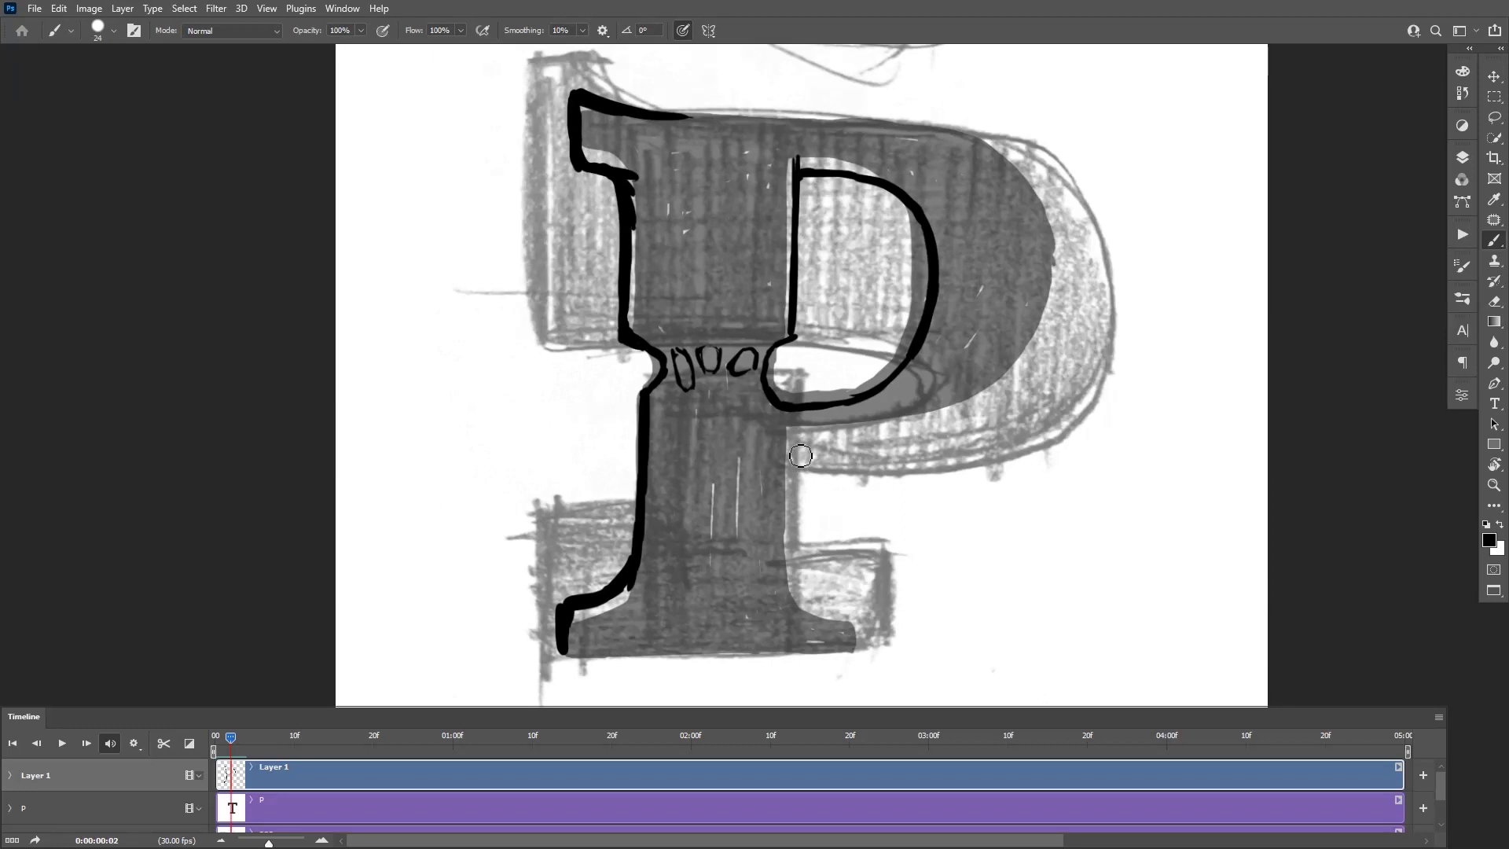
Outline the stem's right side, the right foot serif and the bowl's outer curve slightly outside the onion skin
{"action": "left_click_drag", "start_coordinate": [797, 438], "coordinate": [820, 595]}
{"action": "mouse_move", "coordinate": [801, 442]}
{"action": "left_mouse_down"}
{"action": "mouse_move", "coordinate": [901, 432]}
{"action": "mouse_move", "coordinate": [1051, 327]}
{"action": "left_mouse_up"}
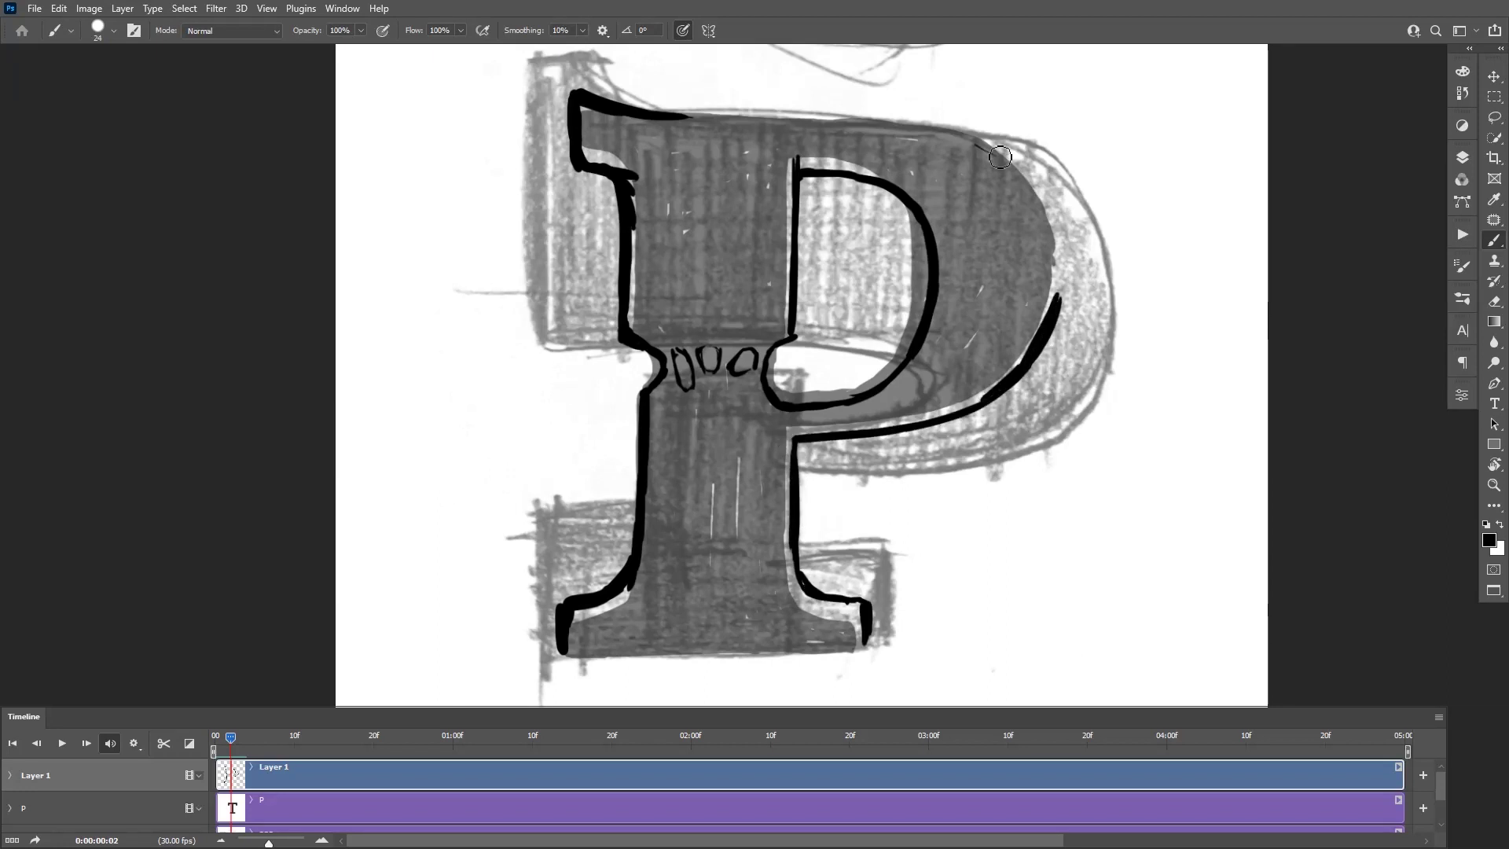
{"action": "left_click_drag", "start_coordinate": [1000, 157], "coordinate": [1065, 293]}
{"action": "left_click_drag", "start_coordinate": [883, 186], "coordinate": [895, 371]}
{"action": "left_click_drag", "start_coordinate": [827, 150], "coordinate": [827, 165]}
Fill the bowl with black Brush strokes, rotating the canvas to suit the stroke direction
{"action": "key", "text": "r"}
{"action": "left_click_drag", "start_coordinate": [944, 184], "coordinate": [482, 271]}
{"action": "left_click_drag", "start_coordinate": [462, 211], "coordinate": [443, 369]}
{"action": "left_click_drag", "start_coordinate": [447, 281], "coordinate": [444, 544]}
{"action": "key", "text": "r"}
{"action": "left_click_drag", "start_coordinate": [566, 180], "coordinate": [833, 617]}
{"action": "left_click_drag", "start_coordinate": [407, 167], "coordinate": [419, 471]}
Fill the top bar and upper stem in black down to the oval openings, undoing the last stray stroke
{"action": "key", "text": "r"}
{"action": "mouse_move", "coordinate": [431, 194]}
{"action": "left_mouse_down"}
{"action": "mouse_move", "coordinate": [613, 653]}
{"action": "mouse_move", "coordinate": [578, 613]}
{"action": "left_mouse_up"}
{"action": "mouse_move", "coordinate": [633, 370]}
{"action": "left_mouse_down"}
{"action": "mouse_move", "coordinate": [562, 229]}
{"action": "mouse_move", "coordinate": [644, 269]}
{"action": "left_mouse_up"}
{"action": "left_click_drag", "start_coordinate": [572, 206], "coordinate": [544, 330]}
{"action": "left_click_drag", "start_coordinate": [511, 189], "coordinate": [484, 149]}
{"action": "mouse_move", "coordinate": [543, 228]}
{"action": "left_mouse_down"}
{"action": "mouse_move", "coordinate": [708, 236]}
{"action": "mouse_move", "coordinate": [629, 331]}
{"action": "mouse_move", "coordinate": [668, 354]}
{"action": "mouse_move", "coordinate": [639, 165]}
{"action": "mouse_move", "coordinate": [822, 210]}
{"action": "left_mouse_up"}
{"action": "mouse_move", "coordinate": [856, 265]}
{"action": "left_mouse_down"}
{"action": "mouse_move", "coordinate": [865, 346]}
{"action": "mouse_move", "coordinate": [927, 189]}
{"action": "mouse_move", "coordinate": [904, 189]}
{"action": "mouse_move", "coordinate": [932, 370]}
{"action": "mouse_move", "coordinate": [857, 378]}
{"action": "mouse_move", "coordinate": [834, 441]}
{"action": "mouse_move", "coordinate": [724, 452]}
{"action": "left_mouse_up"}
{"action": "mouse_move", "coordinate": [603, 380]}
{"action": "left_mouse_down"}
{"action": "mouse_move", "coordinate": [667, 419]}
{"action": "mouse_move", "coordinate": [623, 422]}
{"action": "mouse_move", "coordinate": [617, 387]}
{"action": "mouse_move", "coordinate": [678, 460]}
{"action": "left_mouse_up"}
{"action": "key", "text": "ctrl+z"}
{"action": "key", "text": "e"}
{"action": "key", "text": "b"}
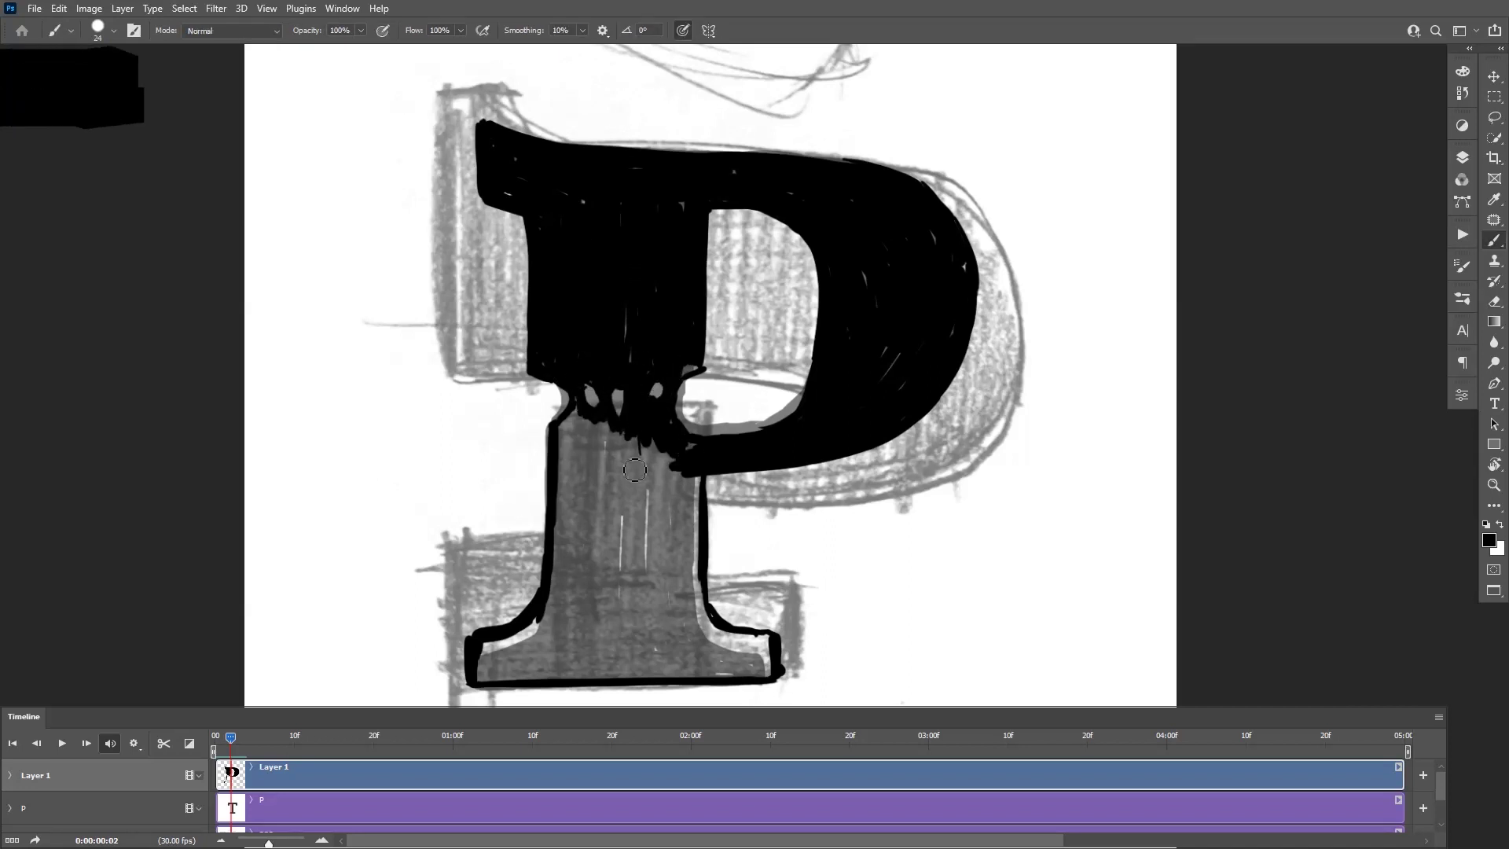
Fill the lower stem and foot in black below the pinched band
{"action": "left_click_drag", "start_coordinate": [559, 429], "coordinate": [638, 538]}
{"action": "mouse_move", "coordinate": [562, 503]}
{"action": "left_mouse_down"}
{"action": "mouse_move", "coordinate": [675, 606]}
{"action": "mouse_move", "coordinate": [668, 460]}
{"action": "mouse_move", "coordinate": [542, 629]}
{"action": "mouse_move", "coordinate": [489, 664]}
{"action": "left_mouse_up"}
{"action": "mouse_move", "coordinate": [713, 536]}
{"action": "left_mouse_down"}
{"action": "mouse_move", "coordinate": [767, 428]}
{"action": "mouse_move", "coordinate": [629, 539]}
{"action": "mouse_move", "coordinate": [814, 537]}
{"action": "mouse_move", "coordinate": [778, 528]}
{"action": "left_mouse_up"}
{"action": "left_click_drag", "start_coordinate": [897, 293], "coordinate": [805, 374]}
Advance one frame and outline the P's raised upper-left serif, narrowed pinch with oval openings, smaller counter and larger outer bowl
{"action": "left_click", "coordinate": [87, 744]}
{"action": "left_click_drag", "start_coordinate": [466, 117], "coordinate": [494, 181]}
{"action": "left_click_drag", "start_coordinate": [532, 181], "coordinate": [490, 143]}
{"action": "mouse_move", "coordinate": [490, 142]}
{"action": "left_mouse_down"}
{"action": "mouse_move", "coordinate": [456, 218]}
{"action": "mouse_move", "coordinate": [507, 394]}
{"action": "left_mouse_up"}
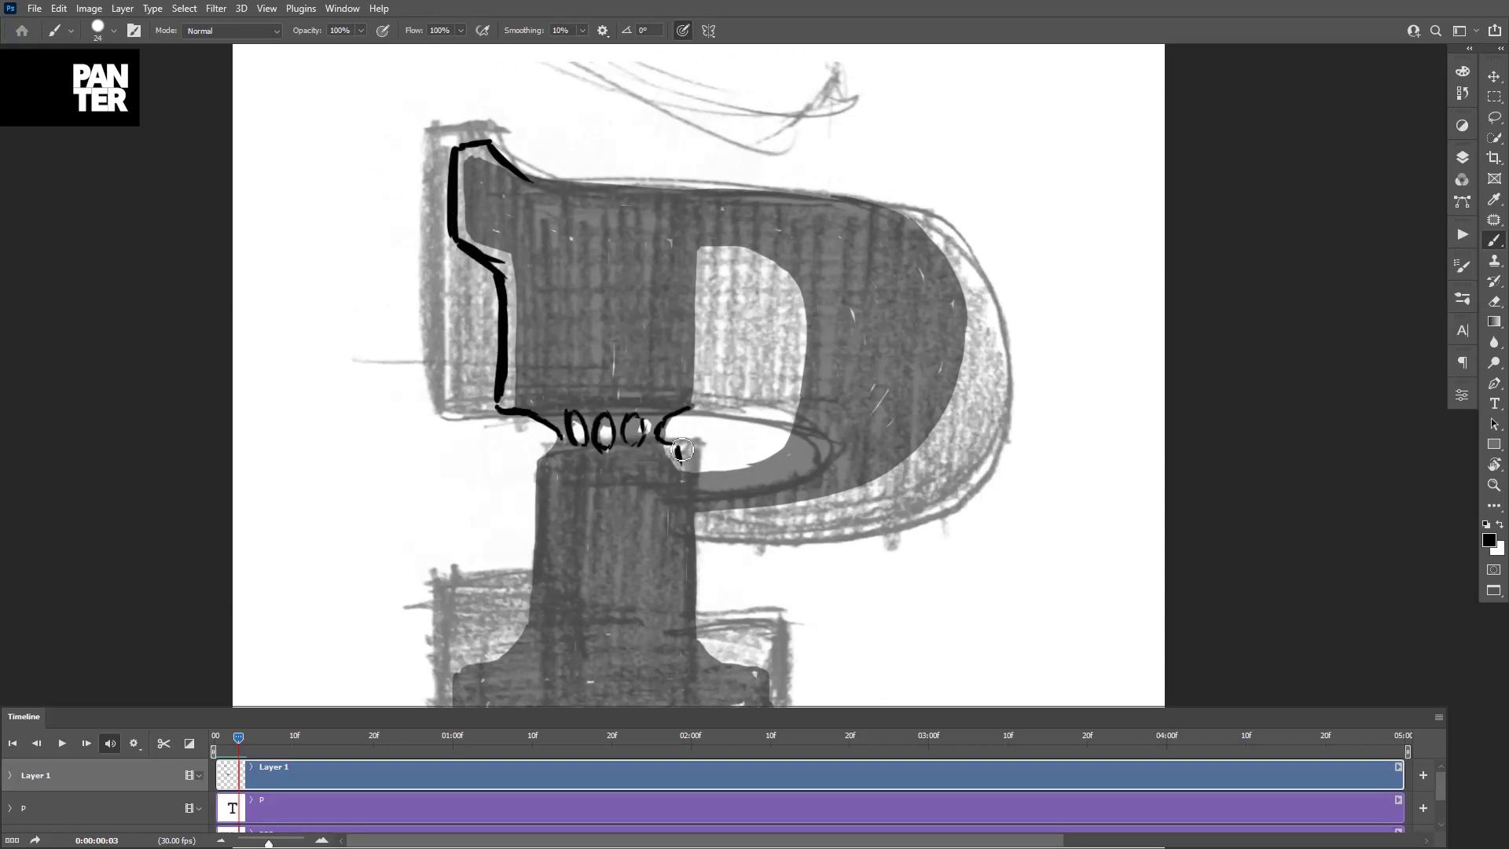
{"action": "mouse_move", "coordinate": [798, 465]}
{"action": "left_mouse_down"}
{"action": "mouse_move", "coordinate": [786, 358]}
{"action": "mouse_move", "coordinate": [696, 291]}
{"action": "mouse_move", "coordinate": [697, 404]}
{"action": "left_mouse_up"}
{"action": "mouse_move", "coordinate": [910, 215]}
{"action": "left_mouse_down"}
{"action": "mouse_move", "coordinate": [973, 301]}
{"action": "mouse_move", "coordinate": [948, 425]}
{"action": "mouse_move", "coordinate": [833, 507]}
{"action": "mouse_move", "coordinate": [692, 524]}
{"action": "left_mouse_up"}
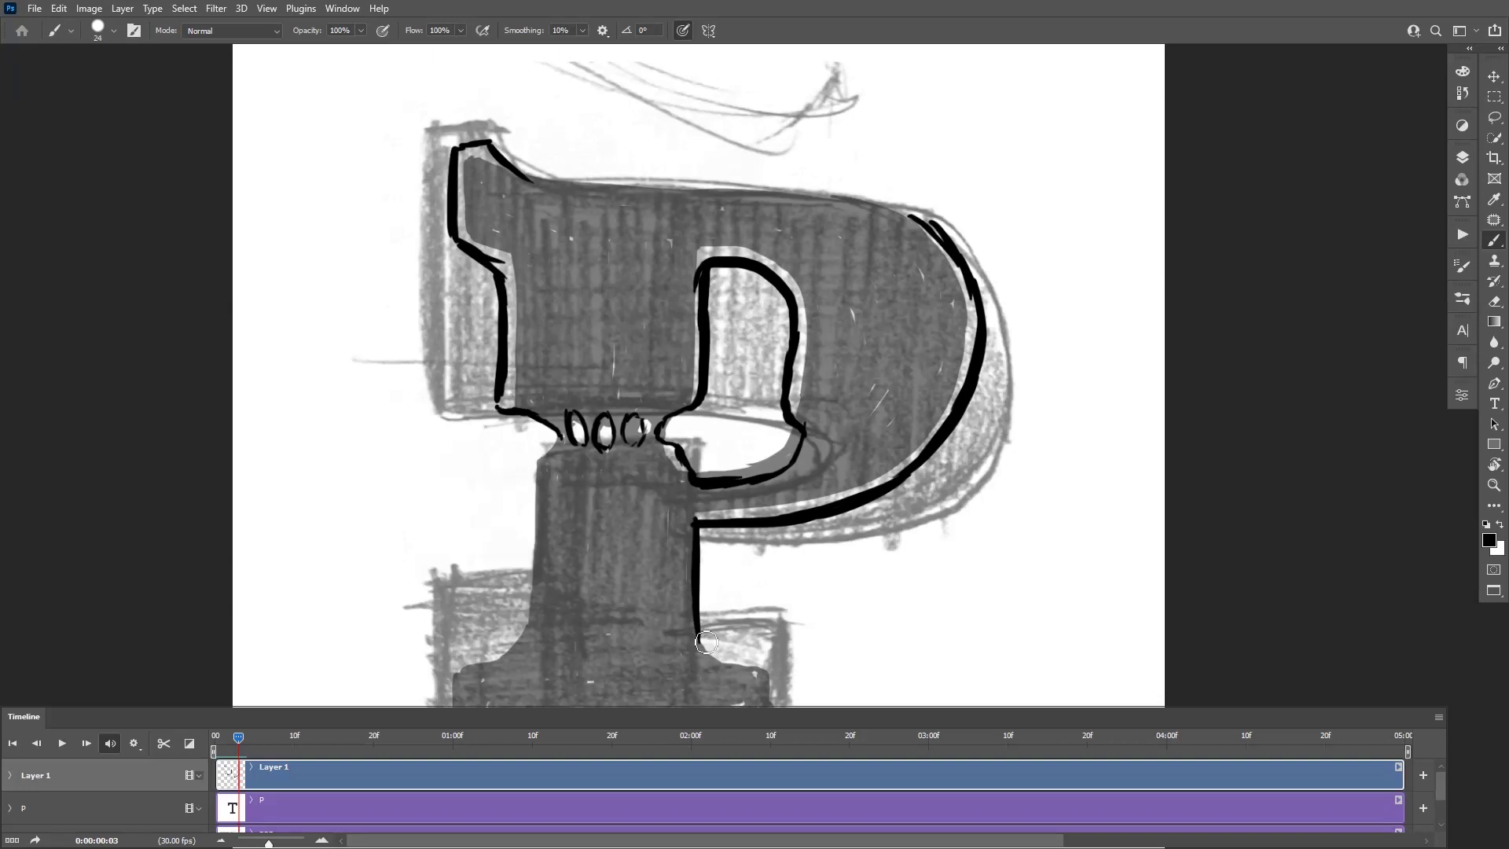
Outline both sides of the lower stem and close the widened slab foot along its bottom edge
{"action": "left_click_drag", "start_coordinate": [776, 655], "coordinate": [778, 704]}
{"action": "left_click_drag", "start_coordinate": [812, 604], "coordinate": [821, 464]}
{"action": "mouse_move", "coordinate": [548, 323]}
{"action": "left_mouse_down"}
{"action": "mouse_move", "coordinate": [498, 497]}
{"action": "mouse_move", "coordinate": [529, 491]}
{"action": "mouse_move", "coordinate": [559, 400]}
{"action": "left_mouse_up"}
{"action": "key", "text": "e"}
{"action": "key", "text": "b"}
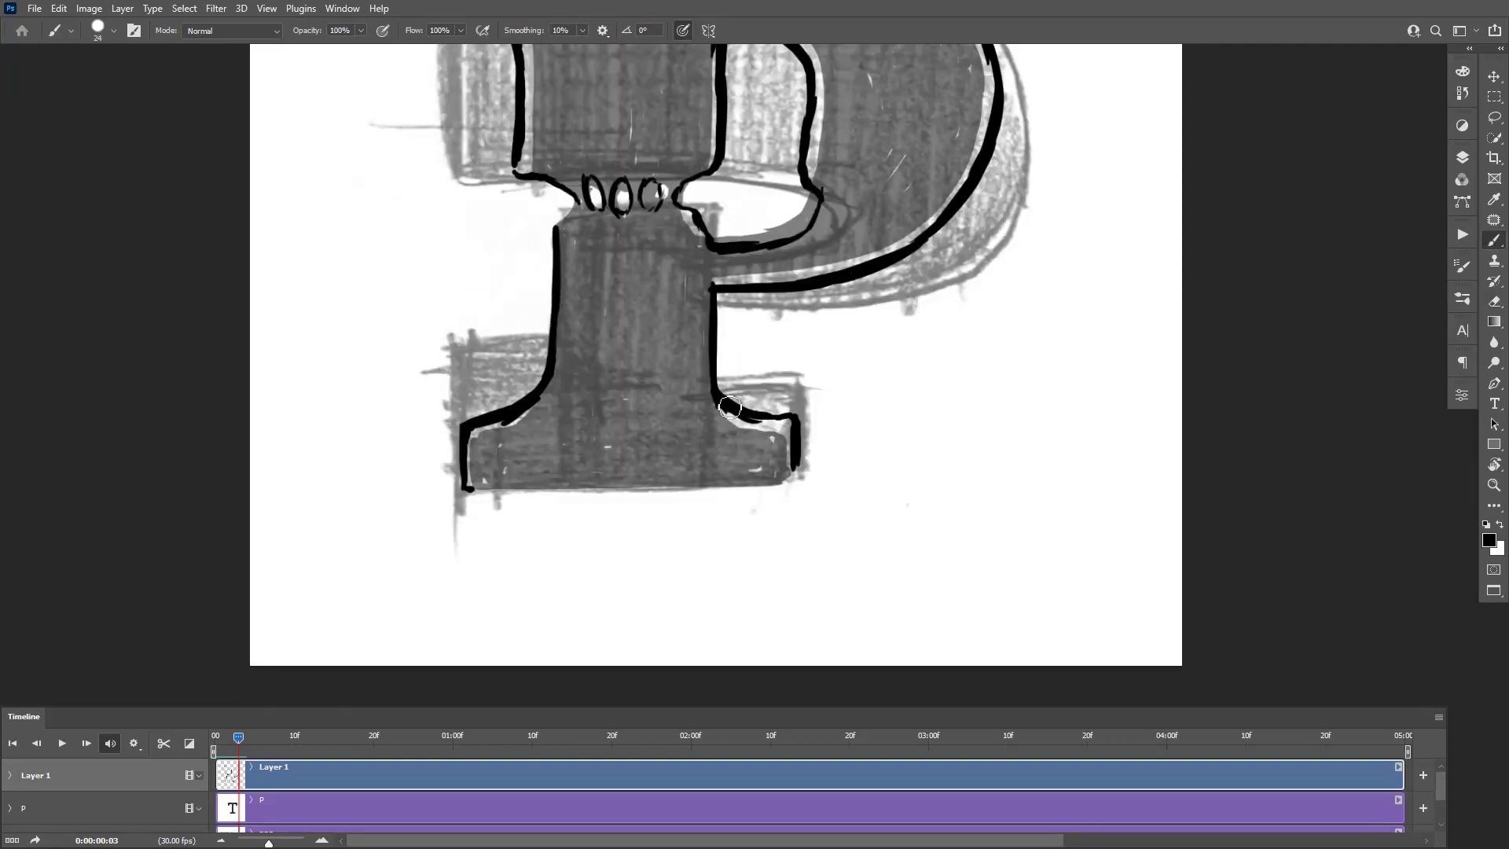
{"action": "left_click_drag", "start_coordinate": [795, 469], "coordinate": [778, 479]}
{"action": "left_click_drag", "start_coordinate": [473, 491], "coordinate": [787, 481]}
Paint the upper part of the P black inside its outline, rotating the canvas while filling the bowl
{"action": "left_click_drag", "start_coordinate": [867, 422], "coordinate": [930, 690]}
{"action": "mouse_move", "coordinate": [610, 213]}
{"action": "left_mouse_down"}
{"action": "mouse_move", "coordinate": [911, 232]}
{"action": "mouse_move", "coordinate": [1016, 266]}
{"action": "left_mouse_up"}
{"action": "left_click_drag", "start_coordinate": [942, 242], "coordinate": [1011, 269]}
{"action": "mouse_move", "coordinate": [579, 186]}
{"action": "left_mouse_down"}
{"action": "mouse_move", "coordinate": [550, 275]}
{"action": "mouse_move", "coordinate": [672, 314]}
{"action": "mouse_move", "coordinate": [786, 283]}
{"action": "mouse_move", "coordinate": [585, 217]}
{"action": "mouse_move", "coordinate": [697, 357]}
{"action": "mouse_move", "coordinate": [606, 243]}
{"action": "left_mouse_up"}
{"action": "mouse_move", "coordinate": [867, 282]}
{"action": "left_mouse_down"}
{"action": "mouse_move", "coordinate": [885, 503]}
{"action": "mouse_move", "coordinate": [786, 535]}
{"action": "mouse_move", "coordinate": [1025, 459]}
{"action": "mouse_move", "coordinate": [1030, 408]}
{"action": "mouse_move", "coordinate": [883, 418]}
{"action": "mouse_move", "coordinate": [973, 297]}
{"action": "left_mouse_up"}
{"action": "key", "text": "r"}
{"action": "mouse_move", "coordinate": [973, 297]}
{"action": "left_mouse_down"}
{"action": "mouse_move", "coordinate": [927, 246]}
{"action": "mouse_move", "coordinate": [552, 276]}
{"action": "left_mouse_up"}
{"action": "left_click_drag", "start_coordinate": [557, 254], "coordinate": [500, 264]}
{"action": "mouse_move", "coordinate": [646, 172]}
{"action": "left_mouse_down"}
{"action": "mouse_move", "coordinate": [627, 270]}
{"action": "mouse_move", "coordinate": [589, 192]}
{"action": "mouse_move", "coordinate": [718, 276]}
{"action": "left_mouse_up"}
Complete the black fill of the bowl and upper stem around the counter and oval openings, then straighten the view
{"action": "key", "text": "space"}
{"action": "key", "text": "r"}
{"action": "mouse_move", "coordinate": [810, 371]}
{"action": "left_mouse_down"}
{"action": "mouse_move", "coordinate": [764, 245]}
{"action": "mouse_move", "coordinate": [602, 334]}
{"action": "left_mouse_up"}
{"action": "key", "text": "space"}
{"action": "left_click_drag", "start_coordinate": [602, 334], "coordinate": [711, 220]}
{"action": "mouse_move", "coordinate": [648, 260]}
{"action": "left_mouse_down"}
{"action": "mouse_move", "coordinate": [573, 327]}
{"action": "mouse_move", "coordinate": [557, 378]}
{"action": "left_mouse_up"}
{"action": "left_click_drag", "start_coordinate": [741, 188], "coordinate": [756, 216]}
{"action": "key", "text": "r"}
{"action": "mouse_move", "coordinate": [787, 235]}
{"action": "left_mouse_down"}
{"action": "mouse_move", "coordinate": [580, 301]}
{"action": "mouse_move", "coordinate": [593, 337]}
{"action": "mouse_move", "coordinate": [567, 355]}
{"action": "left_mouse_up"}
{"action": "key", "text": "space"}
{"action": "left_click_drag", "start_coordinate": [664, 338], "coordinate": [752, 210]}
{"action": "key", "text": "r"}
{"action": "mouse_move", "coordinate": [752, 210]}
{"action": "left_mouse_down"}
{"action": "mouse_move", "coordinate": [640, 314]}
{"action": "mouse_move", "coordinate": [659, 366]}
{"action": "left_mouse_up"}
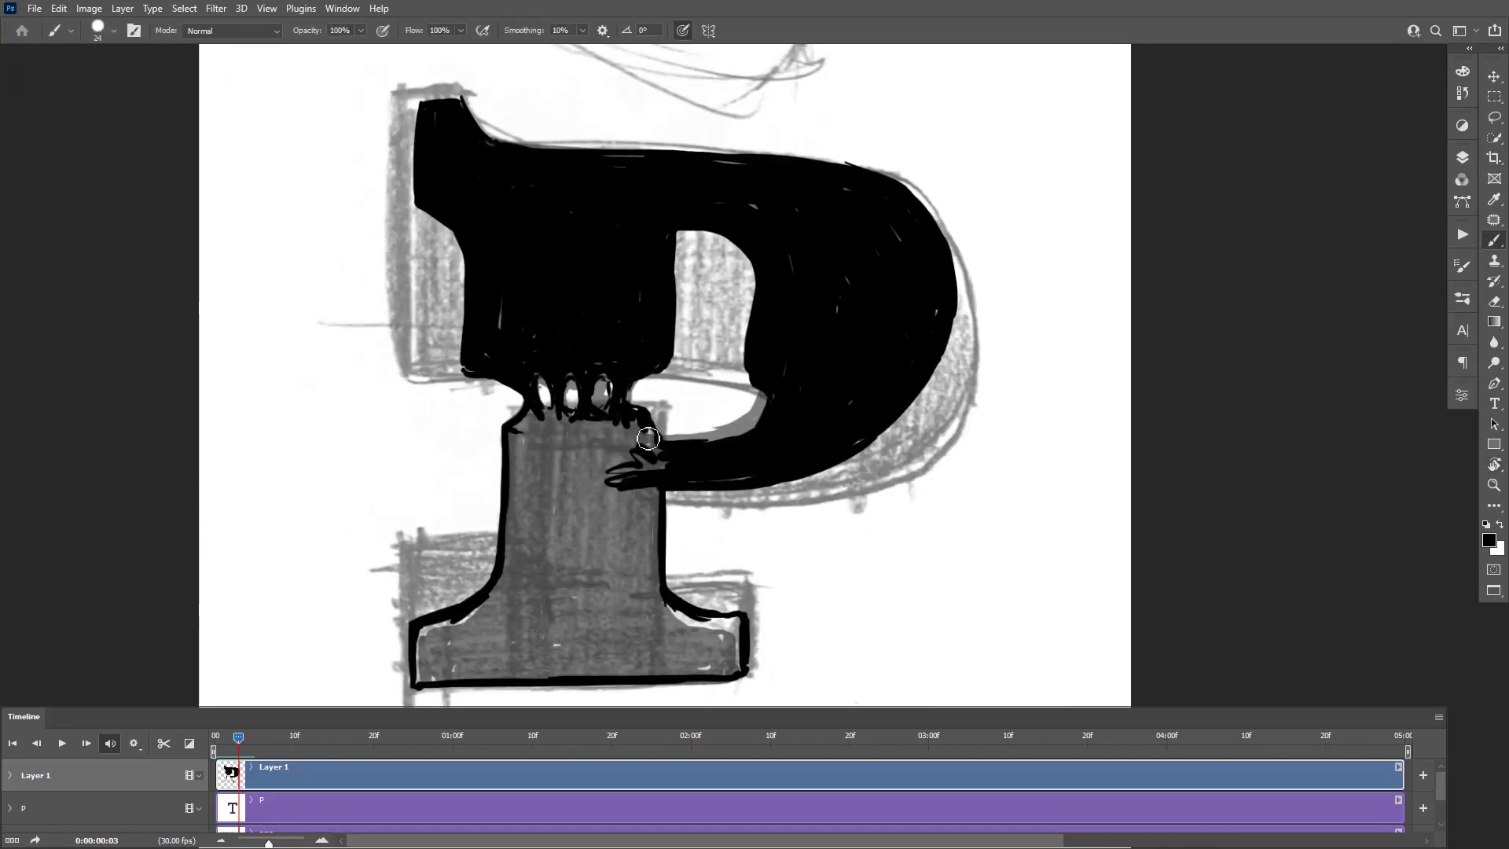
Fill the lower stem and foot in black and clean up the rightmost oval opening with the Eraser
{"action": "mouse_move", "coordinate": [525, 431]}
{"action": "left_mouse_down"}
{"action": "mouse_move", "coordinate": [576, 361]}
{"action": "mouse_move", "coordinate": [626, 469]}
{"action": "mouse_move", "coordinate": [605, 634]}
{"action": "mouse_move", "coordinate": [692, 488]}
{"action": "left_mouse_up"}
{"action": "key", "text": "space"}
{"action": "mouse_move", "coordinate": [509, 489]}
{"action": "left_mouse_down"}
{"action": "mouse_move", "coordinate": [581, 456]}
{"action": "mouse_move", "coordinate": [786, 503]}
{"action": "mouse_move", "coordinate": [711, 522]}
{"action": "mouse_move", "coordinate": [799, 512]}
{"action": "mouse_move", "coordinate": [644, 480]}
{"action": "mouse_move", "coordinate": [592, 498]}
{"action": "left_mouse_up"}
{"action": "key", "text": "space"}
{"action": "left_click_drag", "start_coordinate": [691, 385], "coordinate": [589, 506]}
{"action": "key", "text": "space"}
{"action": "left_click_drag", "start_coordinate": [821, 297], "coordinate": [868, 294]}
{"action": "key", "text": "e"}
{"action": "left_click_drag", "start_coordinate": [644, 355], "coordinate": [644, 375]}
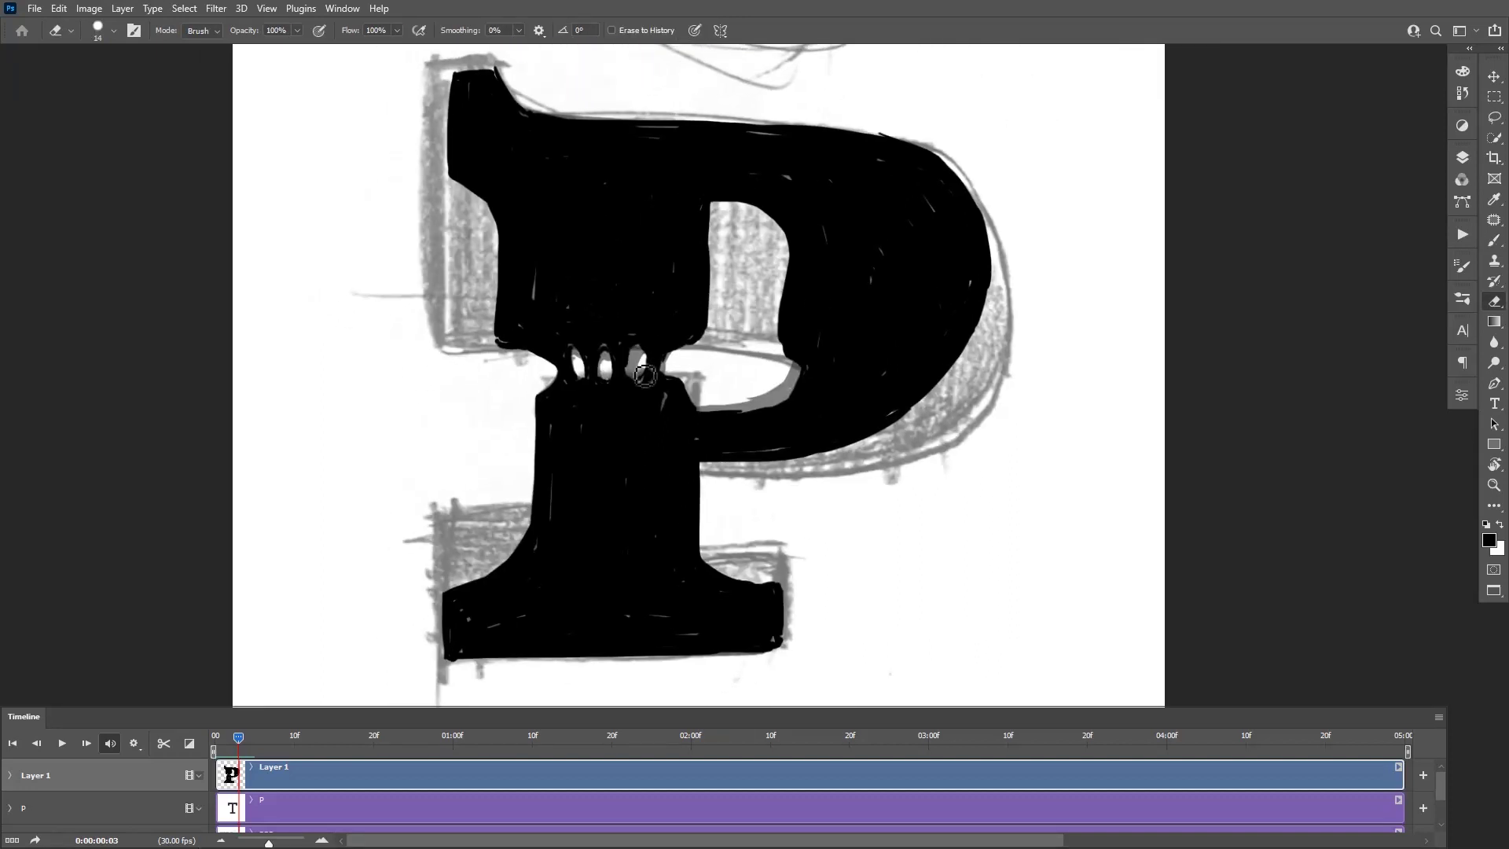
Advance one frame and outline the squarer left serif, the diamond-shaped openings in the pinch and the narrowed counter
{"action": "key", "text": "Right"}
{"action": "key", "text": "b"}
{"action": "key", "text": "space"}
{"action": "mouse_move", "coordinate": [520, 86]}
{"action": "left_mouse_down"}
{"action": "mouse_move", "coordinate": [552, 174]}
{"action": "mouse_move", "coordinate": [509, 293]}
{"action": "mouse_move", "coordinate": [529, 423]}
{"action": "left_mouse_up"}
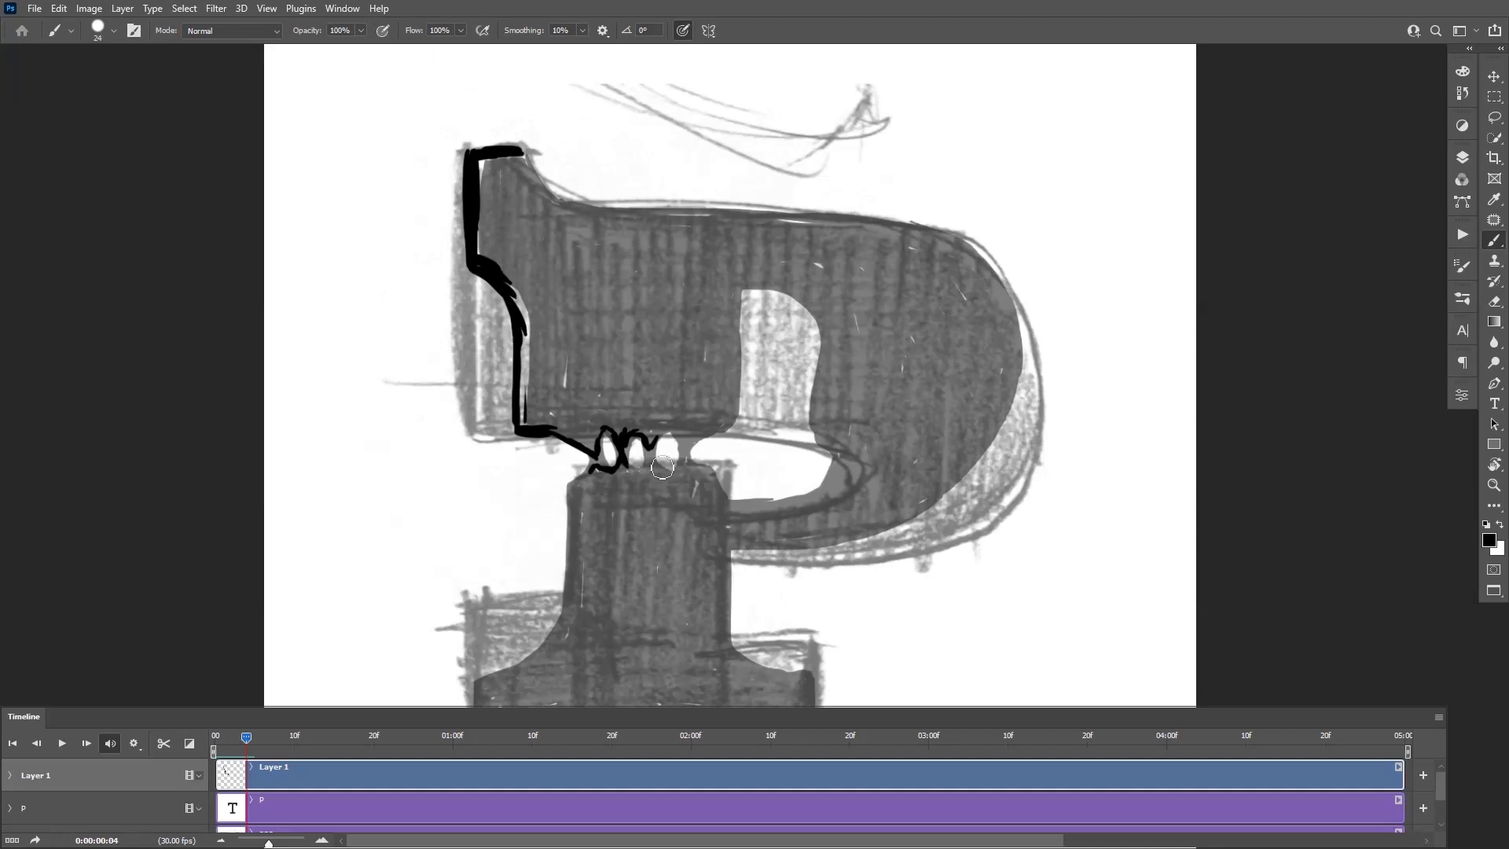
{"action": "mouse_move", "coordinate": [698, 442]}
{"action": "left_mouse_down"}
{"action": "mouse_move", "coordinate": [751, 294]}
{"action": "mouse_move", "coordinate": [826, 456]}
{"action": "left_mouse_up"}
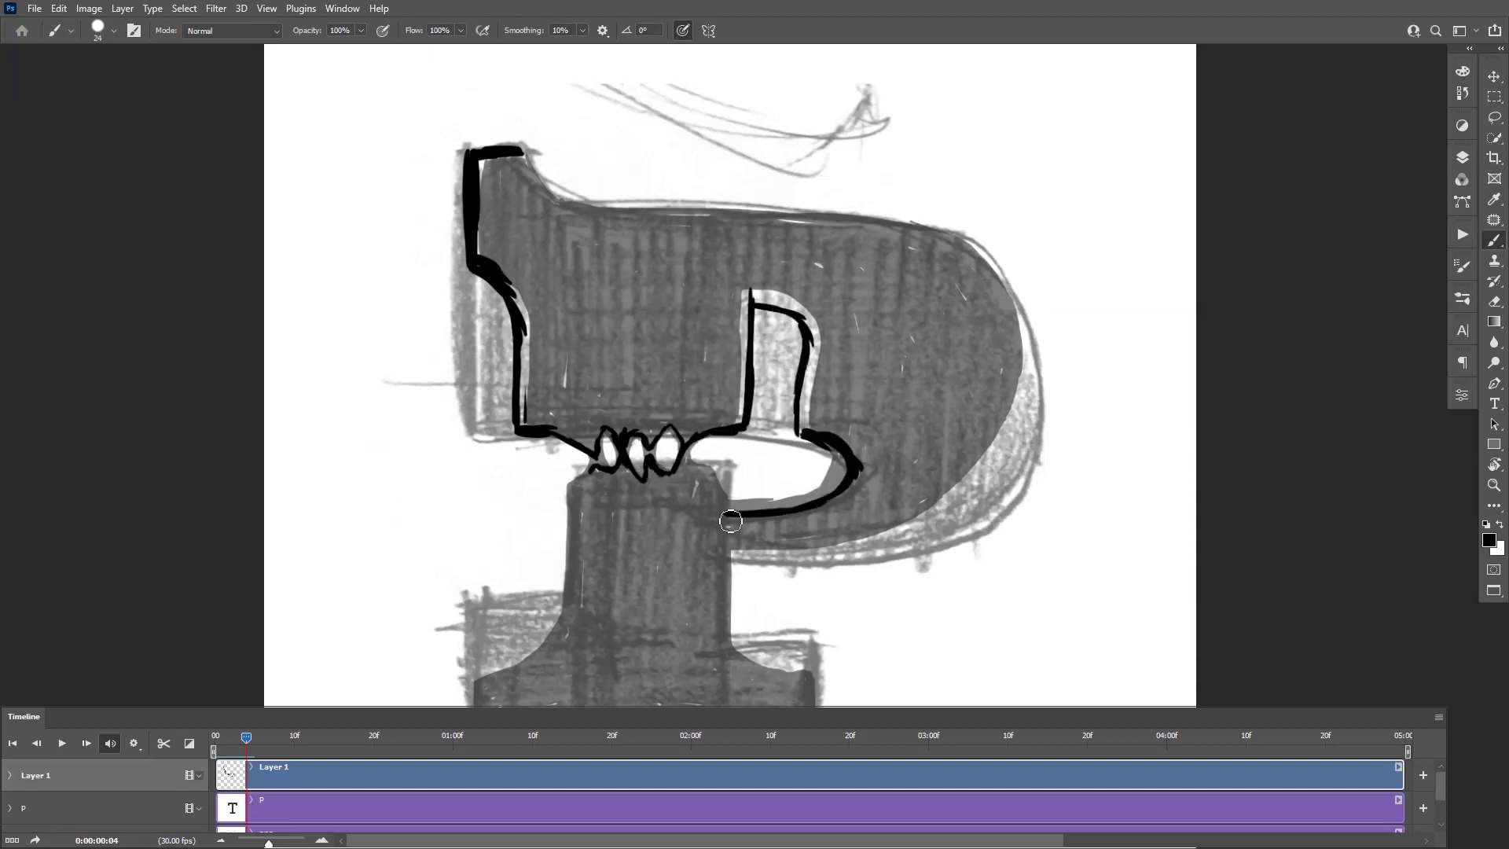
Outline the lower stem and the widened foot serifs with the Brush tool
{"action": "mouse_move", "coordinate": [583, 477]}
{"action": "left_mouse_down"}
{"action": "mouse_move", "coordinate": [549, 630]}
{"action": "mouse_move", "coordinate": [474, 660]}
{"action": "left_mouse_up"}
{"action": "left_click_drag", "start_coordinate": [619, 597], "coordinate": [620, 377]}
{"action": "left_click_drag", "start_coordinate": [474, 440], "coordinate": [475, 520]}
{"action": "mouse_move", "coordinate": [730, 321]}
{"action": "left_mouse_down"}
{"action": "mouse_move", "coordinate": [741, 434]}
{"action": "mouse_move", "coordinate": [812, 503]}
{"action": "left_mouse_up"}
Outline the bowl's outer curve and the sloping top edge from the serif to the bowl
{"action": "left_click_drag", "start_coordinate": [968, 314], "coordinate": [886, 385]}
{"action": "mouse_move", "coordinate": [646, 406]}
{"action": "left_mouse_down"}
{"action": "mouse_move", "coordinate": [882, 355]}
{"action": "mouse_move", "coordinate": [786, 445]}
{"action": "left_mouse_up"}
{"action": "mouse_move", "coordinate": [769, 467]}
{"action": "left_mouse_down"}
{"action": "mouse_move", "coordinate": [836, 372]}
{"action": "mouse_move", "coordinate": [790, 216]}
{"action": "left_mouse_up"}
{"action": "left_click_drag", "start_coordinate": [844, 352], "coordinate": [801, 231]}
{"action": "left_click_drag", "start_coordinate": [765, 211], "coordinate": [827, 294]}
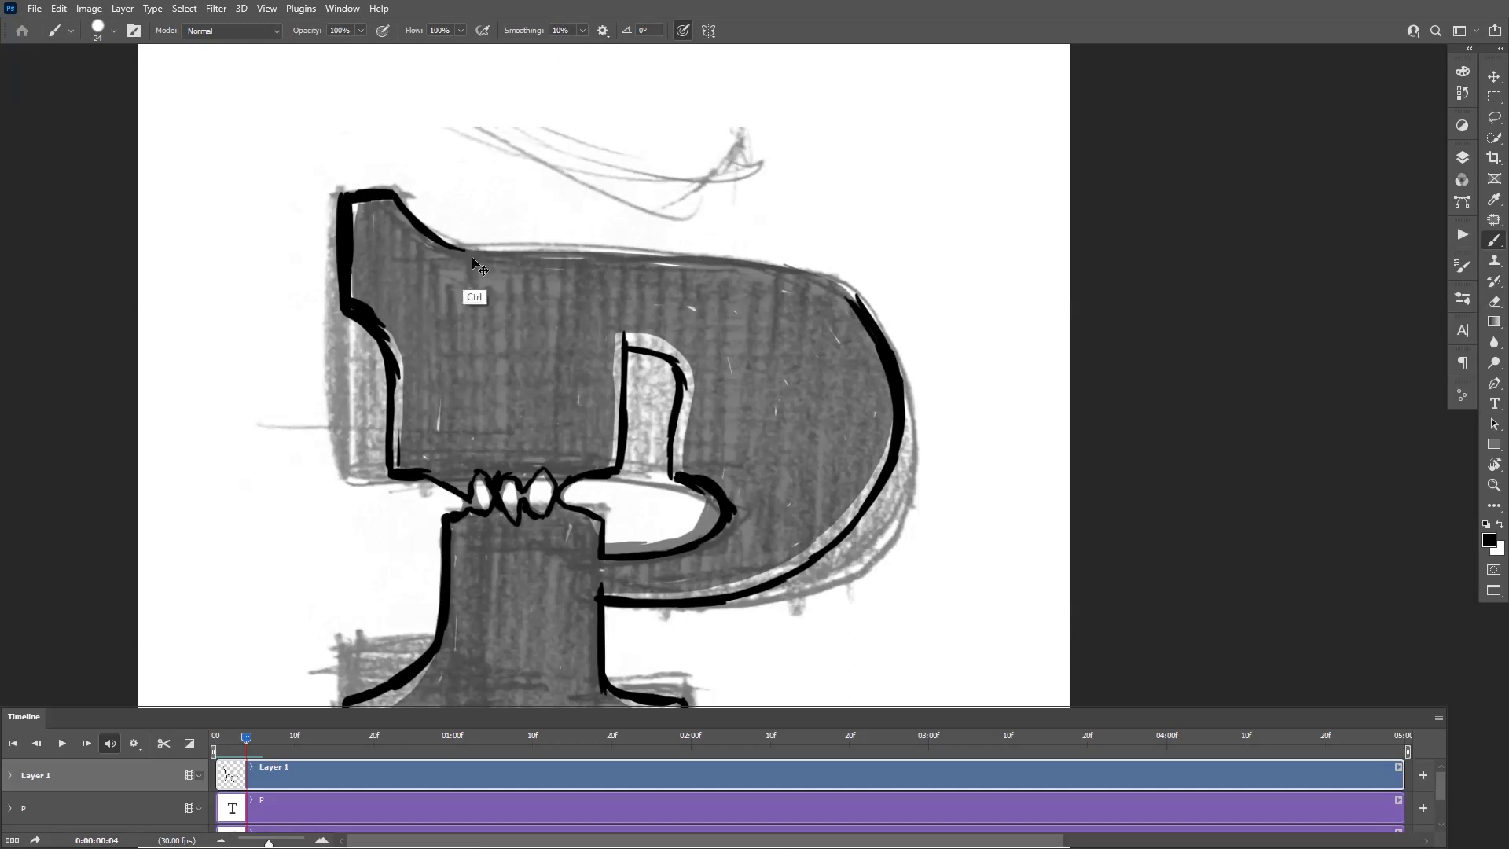
{"action": "left_click_drag", "start_coordinate": [462, 249], "coordinate": [853, 298]}
{"action": "left_click_drag", "start_coordinate": [664, 263], "coordinate": [821, 280]}
{"action": "mouse_move", "coordinate": [736, 266]}
{"action": "left_mouse_down"}
{"action": "mouse_move", "coordinate": [839, 314]}
{"action": "mouse_move", "coordinate": [881, 423]}
{"action": "left_mouse_up"}
Fill the serif, upper stem, bowl and top bar with black Brush strokes
{"action": "left_click_drag", "start_coordinate": [668, 346], "coordinate": [691, 235]}
{"action": "mouse_move", "coordinate": [383, 108]}
{"action": "left_mouse_down"}
{"action": "mouse_move", "coordinate": [385, 184]}
{"action": "mouse_move", "coordinate": [417, 235]}
{"action": "mouse_move", "coordinate": [534, 204]}
{"action": "mouse_move", "coordinate": [645, 205]}
{"action": "left_mouse_up"}
{"action": "mouse_move", "coordinate": [716, 228]}
{"action": "left_mouse_down"}
{"action": "mouse_move", "coordinate": [723, 343]}
{"action": "mouse_move", "coordinate": [896, 354]}
{"action": "mouse_move", "coordinate": [833, 440]}
{"action": "mouse_move", "coordinate": [629, 484]}
{"action": "mouse_move", "coordinate": [698, 462]}
{"action": "mouse_move", "coordinate": [818, 344]}
{"action": "mouse_move", "coordinate": [724, 365]}
{"action": "left_mouse_up"}
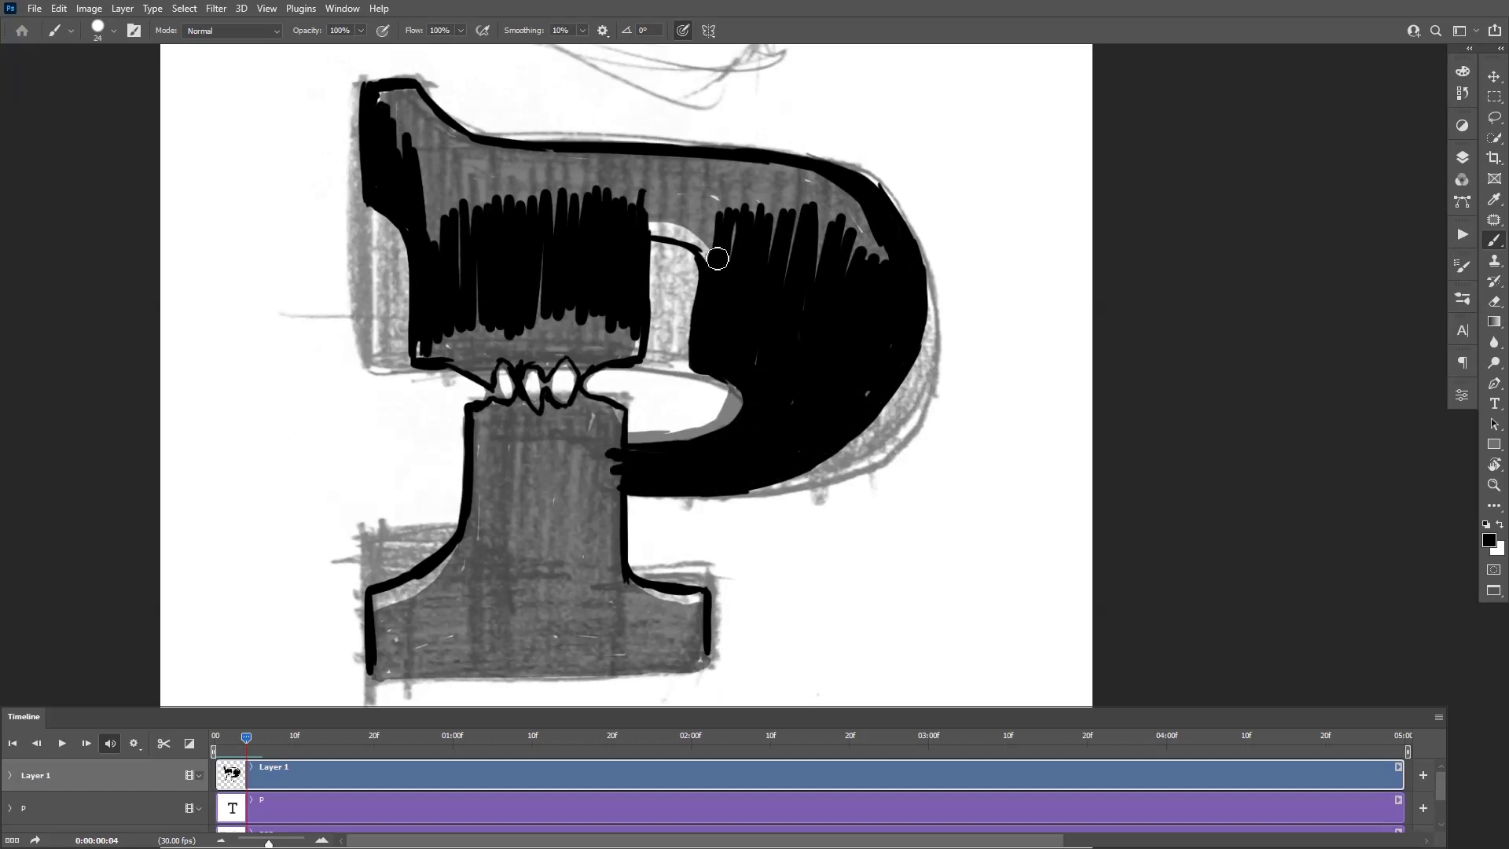
{"action": "mouse_move", "coordinate": [480, 211]}
{"action": "left_mouse_down"}
{"action": "mouse_move", "coordinate": [440, 149]}
{"action": "mouse_move", "coordinate": [628, 188]}
{"action": "mouse_move", "coordinate": [529, 158]}
{"action": "mouse_move", "coordinate": [757, 169]}
{"action": "mouse_move", "coordinate": [879, 225]}
{"action": "left_mouse_up"}
{"action": "mouse_move", "coordinate": [460, 336]}
{"action": "left_mouse_down"}
{"action": "mouse_move", "coordinate": [475, 307]}
{"action": "mouse_move", "coordinate": [529, 350]}
{"action": "mouse_move", "coordinate": [627, 341]}
{"action": "mouse_move", "coordinate": [594, 351]}
{"action": "left_mouse_up"}
{"action": "left_click_drag", "start_coordinate": [589, 441], "coordinate": [712, 311]}
{"action": "mouse_move", "coordinate": [596, 302]}
{"action": "left_mouse_down"}
{"action": "mouse_move", "coordinate": [740, 399]}
{"action": "mouse_move", "coordinate": [601, 302]}
{"action": "mouse_move", "coordinate": [699, 299]}
{"action": "mouse_move", "coordinate": [702, 233]}
{"action": "left_mouse_up"}
Finish filling the rest of the P in solid black down through the lower stem and foot
{"action": "mouse_move", "coordinate": [716, 385]}
{"action": "left_mouse_down"}
{"action": "mouse_move", "coordinate": [529, 465]}
{"action": "mouse_move", "coordinate": [750, 463]}
{"action": "mouse_move", "coordinate": [782, 481]}
{"action": "left_mouse_up"}
{"action": "mouse_move", "coordinate": [786, 491]}
{"action": "left_mouse_down"}
{"action": "mouse_move", "coordinate": [836, 419]}
{"action": "mouse_move", "coordinate": [792, 237]}
{"action": "left_mouse_up"}
{"action": "mouse_move", "coordinate": [696, 267]}
{"action": "left_mouse_down"}
{"action": "mouse_move", "coordinate": [732, 206]}
{"action": "mouse_move", "coordinate": [748, 503]}
{"action": "mouse_move", "coordinate": [721, 397]}
{"action": "mouse_move", "coordinate": [735, 220]}
{"action": "left_mouse_up"}
{"action": "key", "text": "r"}
{"action": "mouse_move", "coordinate": [731, 338]}
{"action": "left_mouse_down"}
{"action": "mouse_move", "coordinate": [849, 431]}
{"action": "mouse_move", "coordinate": [664, 590]}
{"action": "left_mouse_up"}
Advance to frame 5 and outline the serif's stem side, the jagged underside, the narrow slit and the counter with the Brush tool
{"action": "left_click", "coordinate": [86, 743]}
{"action": "left_click_drag", "start_coordinate": [719, 213], "coordinate": [741, 330]}
{"action": "key", "text": "b"}
{"action": "left_click_drag", "start_coordinate": [492, 130], "coordinate": [497, 250]}
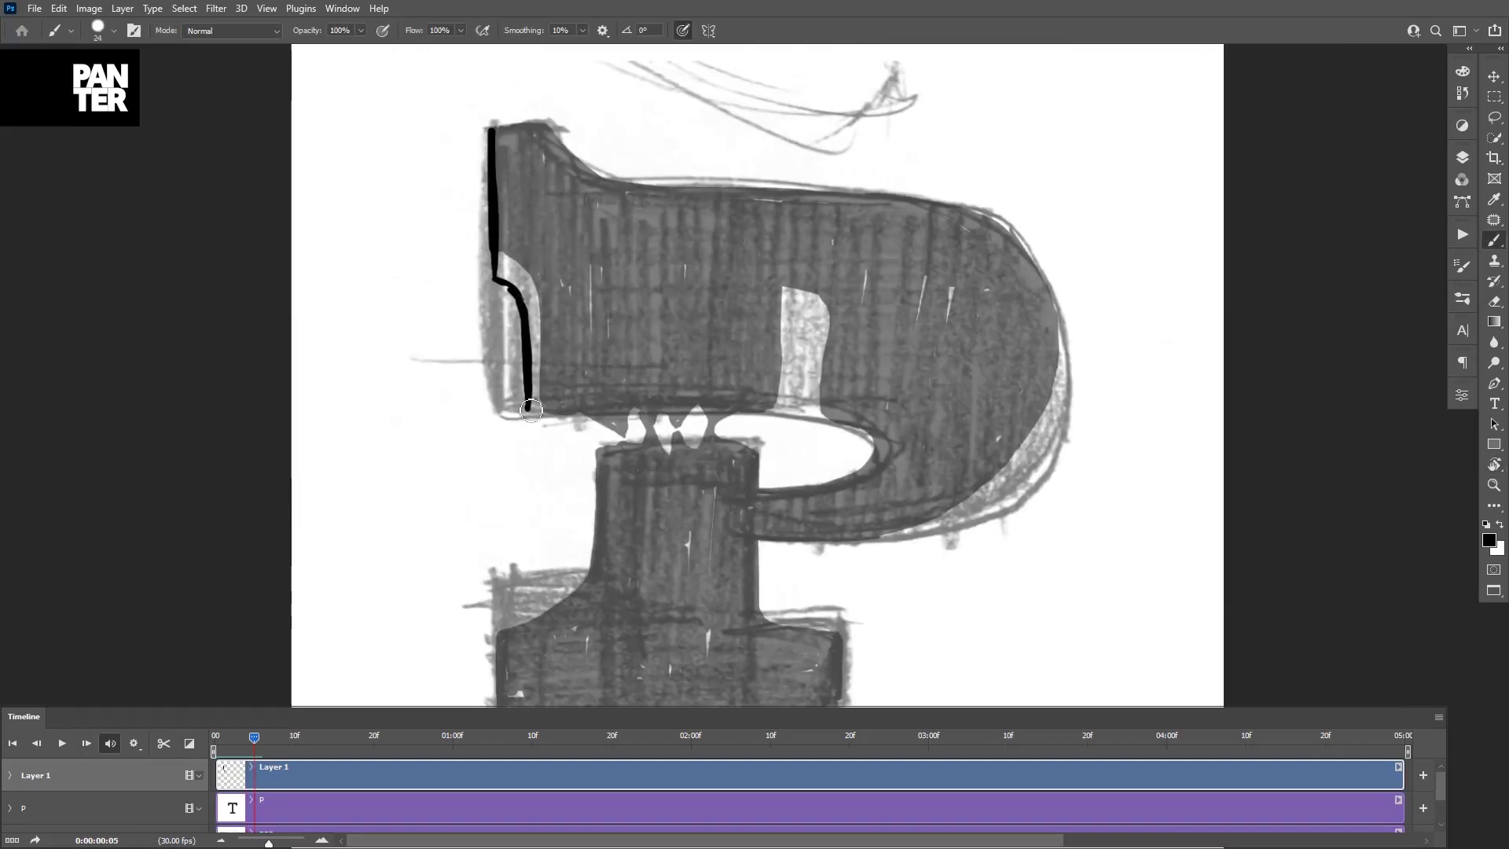
{"action": "mouse_move", "coordinate": [707, 411]}
{"action": "left_mouse_down"}
{"action": "mouse_move", "coordinate": [782, 410]}
{"action": "mouse_move", "coordinate": [803, 311]}
{"action": "mouse_move", "coordinate": [881, 462]}
{"action": "mouse_move", "coordinate": [720, 500]}
{"action": "left_mouse_up"}
{"action": "left_click_drag", "start_coordinate": [755, 438], "coordinate": [752, 523]}
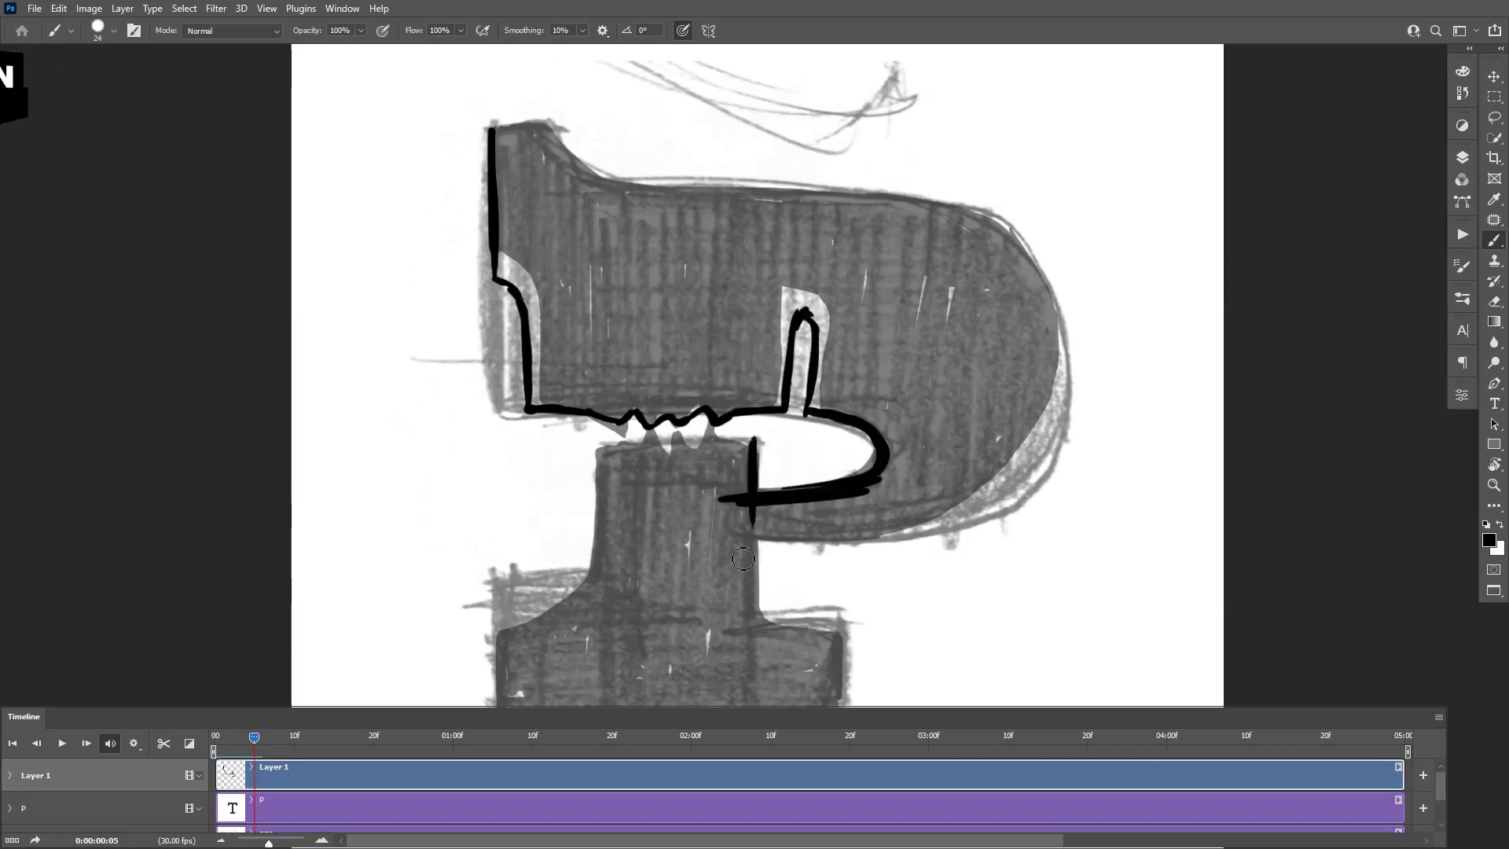
Outline the lower stem, the foot serifs and the bowl's lower outer curve with black Brush strokes
{"action": "left_click_drag", "start_coordinate": [602, 568], "coordinate": [635, 454]}
{"action": "mouse_move", "coordinate": [1035, 274]}
{"action": "left_mouse_down"}
{"action": "mouse_move", "coordinate": [1007, 487]}
{"action": "mouse_move", "coordinate": [888, 535]}
{"action": "mouse_move", "coordinate": [739, 534]}
{"action": "left_mouse_up"}
{"action": "left_click_drag", "start_coordinate": [706, 444], "coordinate": [732, 222]}
{"action": "mouse_move", "coordinate": [628, 328]}
{"action": "left_mouse_down"}
{"action": "mouse_move", "coordinate": [548, 377]}
{"action": "mouse_move", "coordinate": [529, 479]}
{"action": "left_mouse_up"}
{"action": "left_click_drag", "start_coordinate": [575, 373], "coordinate": [626, 305]}
{"action": "left_click_drag", "start_coordinate": [780, 316], "coordinate": [867, 478]}
{"action": "left_click_drag", "start_coordinate": [780, 318], "coordinate": [786, 345]}
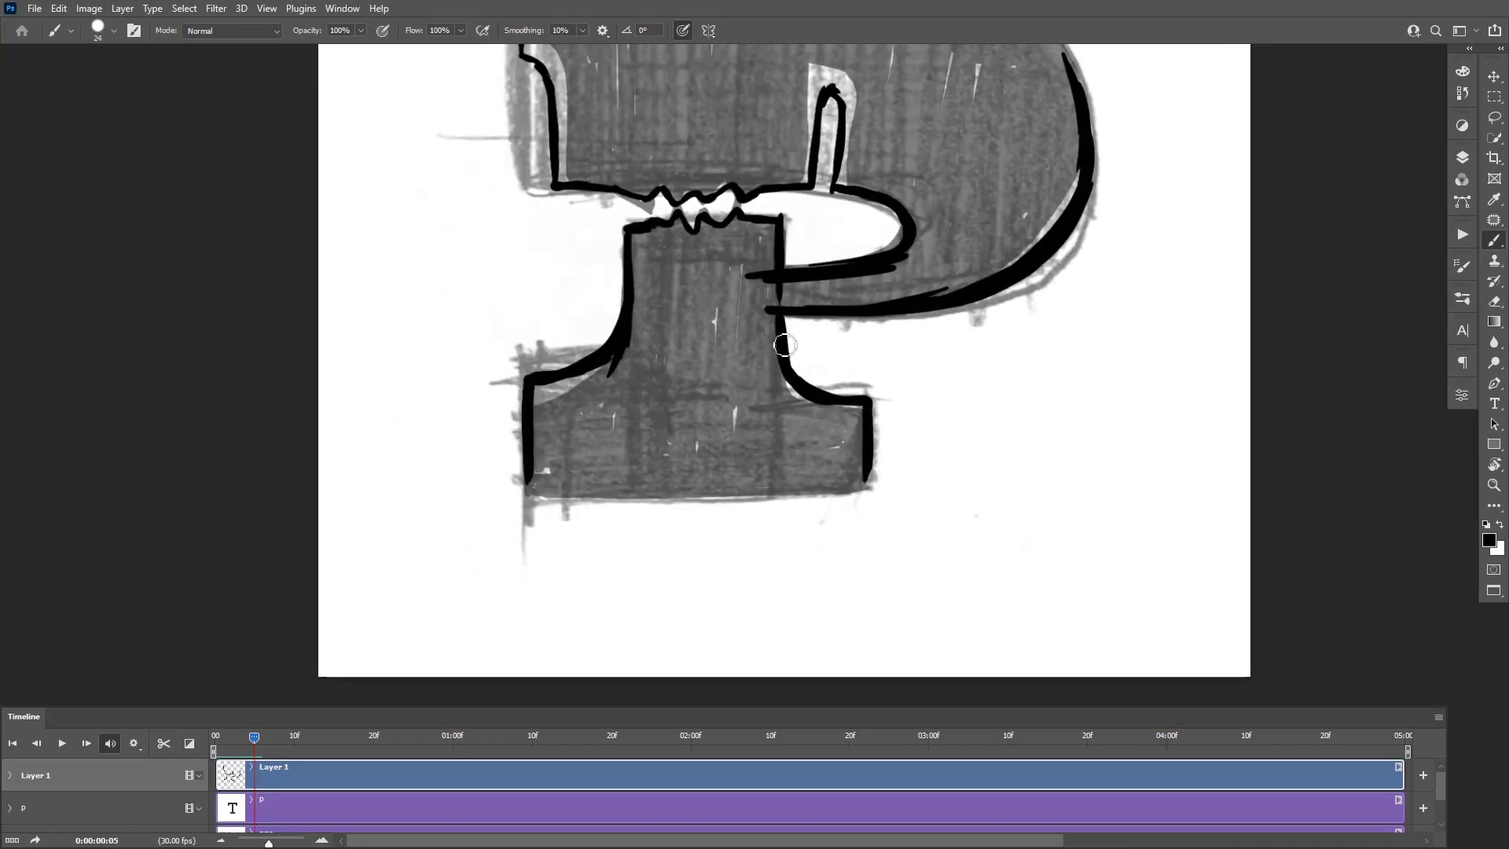
{"action": "left_click_drag", "start_coordinate": [784, 345], "coordinate": [794, 381]}
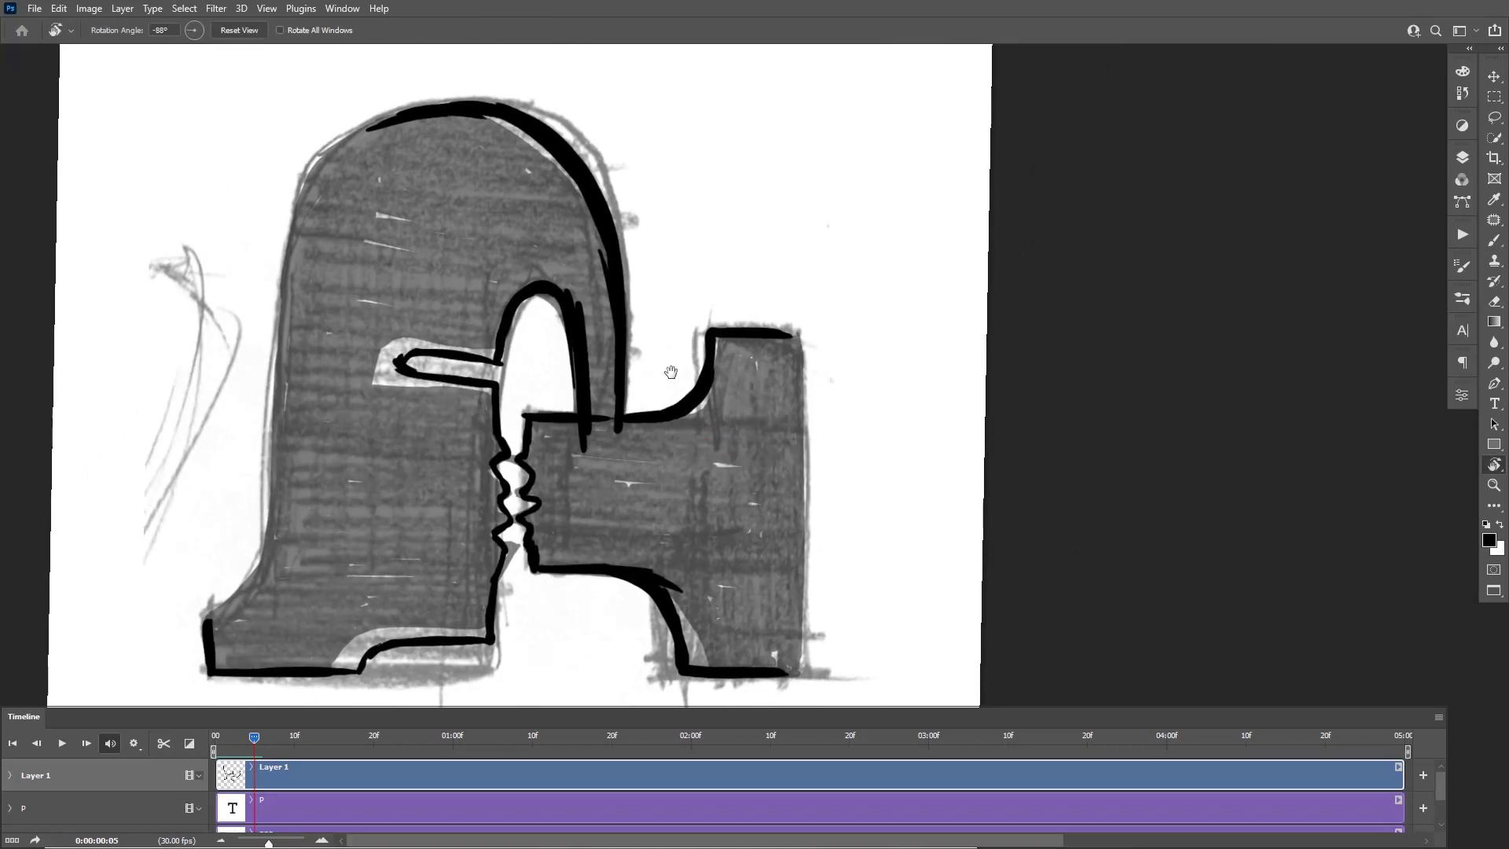
Close the frame 5 outline along the bowl's top edge, the top serif and the base of the foot
{"action": "mouse_move", "coordinate": [731, 75]}
{"action": "left_mouse_down"}
{"action": "mouse_move", "coordinate": [629, 86]}
{"action": "mouse_move", "coordinate": [551, 188]}
{"action": "mouse_move", "coordinate": [528, 387]}
{"action": "mouse_move", "coordinate": [460, 591]}
{"action": "left_mouse_up"}
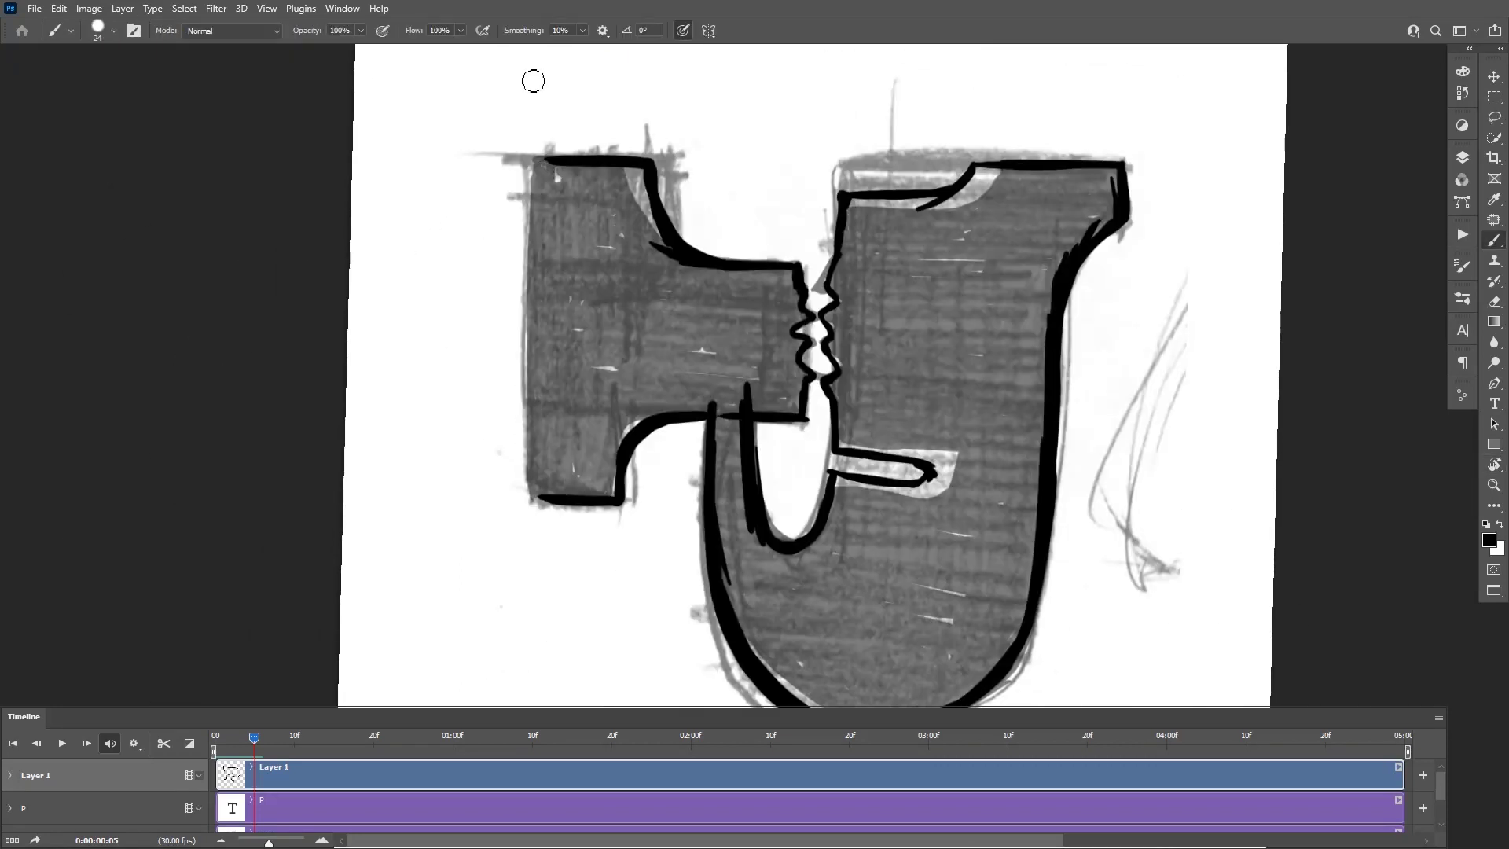
{"action": "left_click_drag", "start_coordinate": [534, 162], "coordinate": [532, 500]}
{"action": "key", "text": "r"}
{"action": "left_click_drag", "start_coordinate": [666, 225], "coordinate": [983, 381]}
{"action": "left_click_drag", "start_coordinate": [723, 258], "coordinate": [729, 217]}
Fill the top serif, upper stem and bowl in black, leaving the narrow slit open
{"action": "key", "text": "r"}
{"action": "left_click_drag", "start_coordinate": [928, 629], "coordinate": [415, 204]}
{"action": "mouse_move", "coordinate": [591, 290]}
{"action": "left_mouse_down"}
{"action": "mouse_move", "coordinate": [864, 173]}
{"action": "mouse_move", "coordinate": [833, 196]}
{"action": "mouse_move", "coordinate": [904, 456]}
{"action": "mouse_move", "coordinate": [523, 318]}
{"action": "mouse_move", "coordinate": [582, 188]}
{"action": "mouse_move", "coordinate": [930, 202]}
{"action": "mouse_move", "coordinate": [884, 430]}
{"action": "mouse_move", "coordinate": [847, 470]}
{"action": "left_mouse_up"}
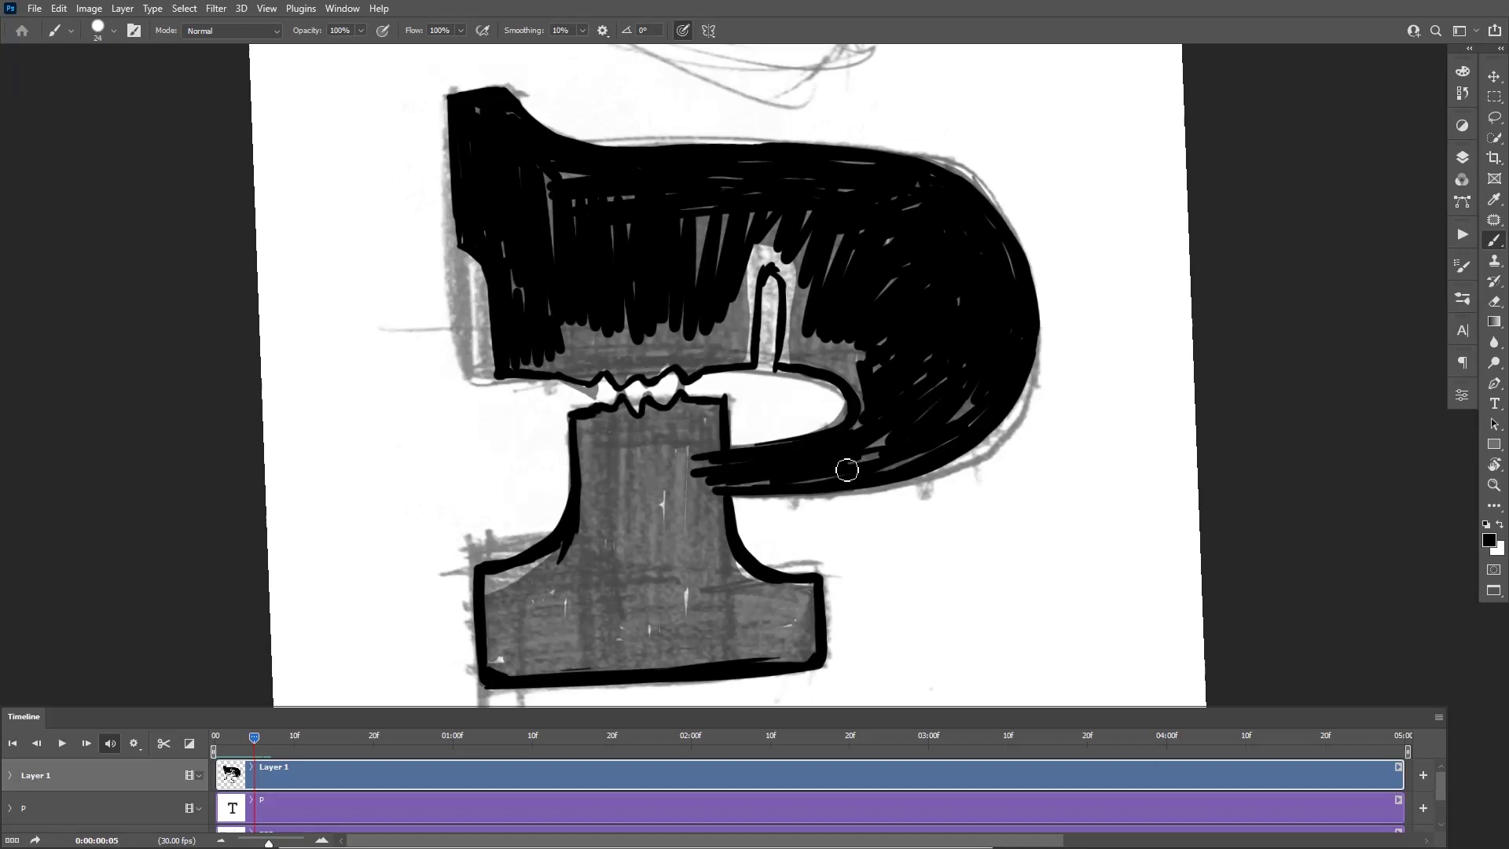
{"action": "mouse_move", "coordinate": [820, 348]}
{"action": "left_mouse_down"}
{"action": "mouse_move", "coordinate": [822, 317]}
{"action": "mouse_move", "coordinate": [720, 230]}
{"action": "left_mouse_up"}
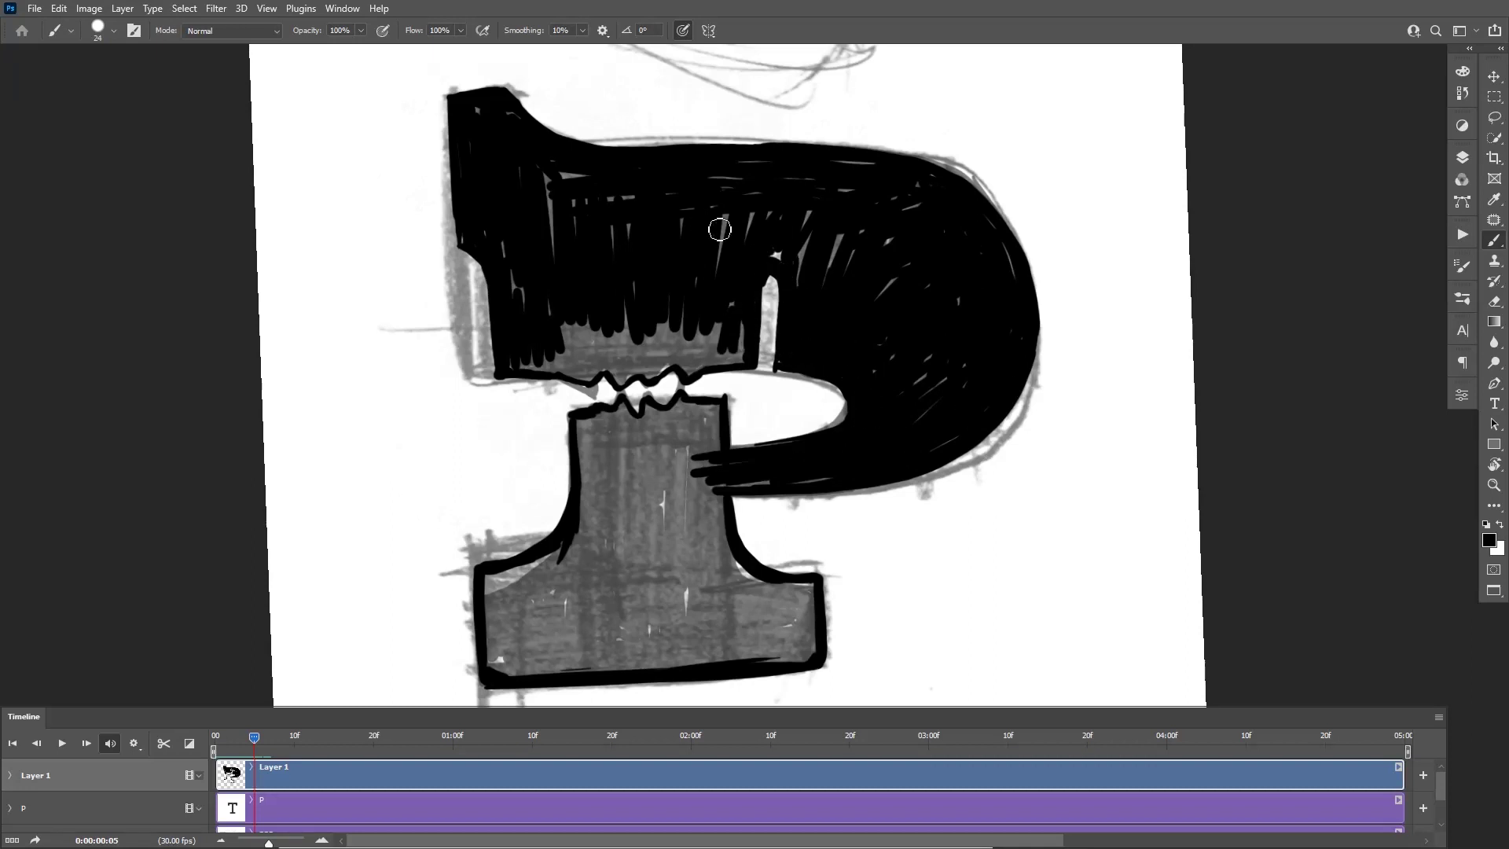
{"action": "mouse_move", "coordinate": [507, 368]}
{"action": "left_mouse_down"}
{"action": "mouse_move", "coordinate": [604, 368]}
{"action": "mouse_move", "coordinate": [597, 354]}
{"action": "mouse_move", "coordinate": [720, 327]}
{"action": "left_mouse_up"}
Fill the upper part's remaining gaps, the lower stem and the foot in solid black
{"action": "left_click_drag", "start_coordinate": [626, 201], "coordinate": [629, 69]}
{"action": "mouse_move", "coordinate": [586, 291]}
{"action": "left_mouse_down"}
{"action": "mouse_move", "coordinate": [543, 440]}
{"action": "mouse_move", "coordinate": [540, 515]}
{"action": "left_mouse_up"}
{"action": "mouse_move", "coordinate": [718, 279]}
{"action": "left_mouse_down"}
{"action": "mouse_move", "coordinate": [718, 316]}
{"action": "mouse_move", "coordinate": [794, 463]}
{"action": "mouse_move", "coordinate": [711, 440]}
{"action": "left_mouse_up"}
{"action": "mouse_move", "coordinate": [652, 282]}
{"action": "left_mouse_down"}
{"action": "mouse_move", "coordinate": [698, 283]}
{"action": "mouse_move", "coordinate": [635, 328]}
{"action": "mouse_move", "coordinate": [616, 505]}
{"action": "mouse_move", "coordinate": [745, 455]}
{"action": "mouse_move", "coordinate": [642, 538]}
{"action": "mouse_move", "coordinate": [820, 524]}
{"action": "left_mouse_up"}
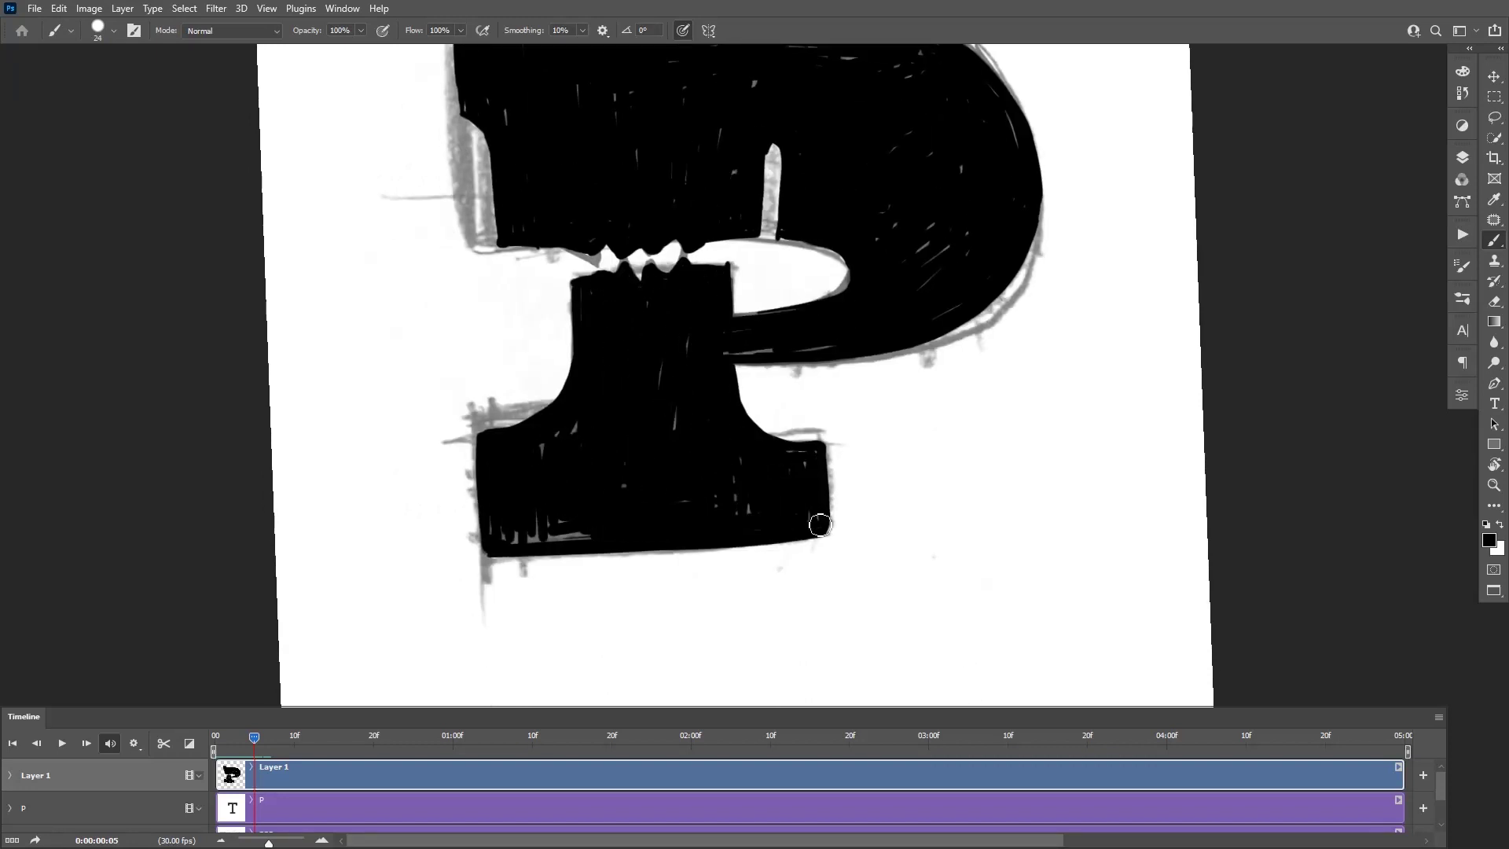
{"action": "mouse_move", "coordinate": [779, 353]}
{"action": "left_mouse_down"}
{"action": "mouse_move", "coordinate": [661, 496]}
{"action": "mouse_move", "coordinate": [729, 406]}
{"action": "left_mouse_up"}
{"action": "scroll", "coordinate": [729, 406], "scroll_direction": "down", "scroll_amount": 1}
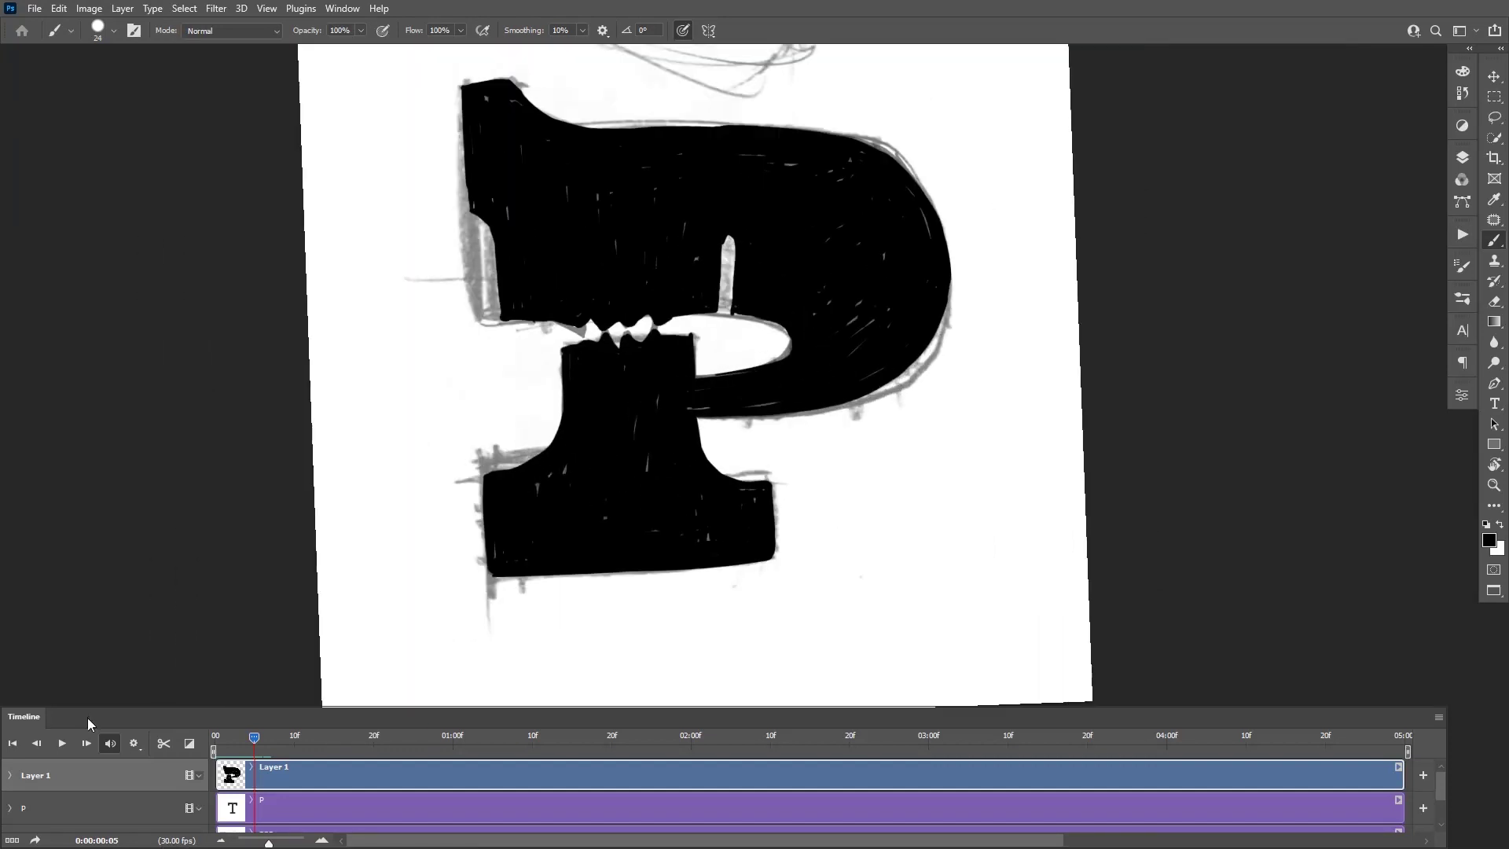
Advance to frame 6 and outline the serif's side, a straight underside and the counter with the Brush tool
{"action": "left_click", "coordinate": [87, 743]}
{"action": "scroll", "coordinate": [596, 210], "scroll_direction": "up", "scroll_amount": 1}
{"action": "left_click_drag", "start_coordinate": [596, 210], "coordinate": [581, 289]}
{"action": "left_click_drag", "start_coordinate": [439, 131], "coordinate": [450, 365]}
{"action": "mouse_move", "coordinate": [445, 211]}
{"action": "left_mouse_down"}
{"action": "mouse_move", "coordinate": [727, 403]}
{"action": "mouse_move", "coordinate": [742, 471]}
{"action": "mouse_move", "coordinate": [715, 479]}
{"action": "left_mouse_up"}
{"action": "left_click_drag", "start_coordinate": [560, 446], "coordinate": [712, 438]}
{"action": "mouse_move", "coordinate": [561, 447]}
{"action": "left_mouse_down"}
{"action": "mouse_move", "coordinate": [565, 534]}
{"action": "mouse_move", "coordinate": [545, 578]}
{"action": "left_mouse_up"}
Outline the lower stem with a straight top, its curved sides and the ends of the foot
{"action": "left_click_drag", "start_coordinate": [553, 551], "coordinate": [465, 603]}
{"action": "left_click_drag", "start_coordinate": [500, 236], "coordinate": [486, 321]}
{"action": "left_click_drag", "start_coordinate": [429, 212], "coordinate": [483, 207]}
{"action": "mouse_move", "coordinate": [459, 686]}
{"action": "left_mouse_down"}
{"action": "mouse_move", "coordinate": [465, 465]}
{"action": "mouse_move", "coordinate": [465, 574]}
{"action": "left_mouse_up"}
{"action": "mouse_move", "coordinate": [799, 474]}
{"action": "left_mouse_down"}
{"action": "mouse_move", "coordinate": [803, 553]}
{"action": "mouse_move", "coordinate": [806, 299]}
{"action": "left_mouse_up"}
Outline the P's top edge from the bowl to the sloping top serif
{"action": "mouse_move", "coordinate": [552, 118]}
{"action": "left_mouse_down"}
{"action": "mouse_move", "coordinate": [532, 159]}
{"action": "mouse_move", "coordinate": [522, 464]}
{"action": "left_mouse_up"}
{"action": "left_click_drag", "start_coordinate": [522, 362], "coordinate": [526, 511]}
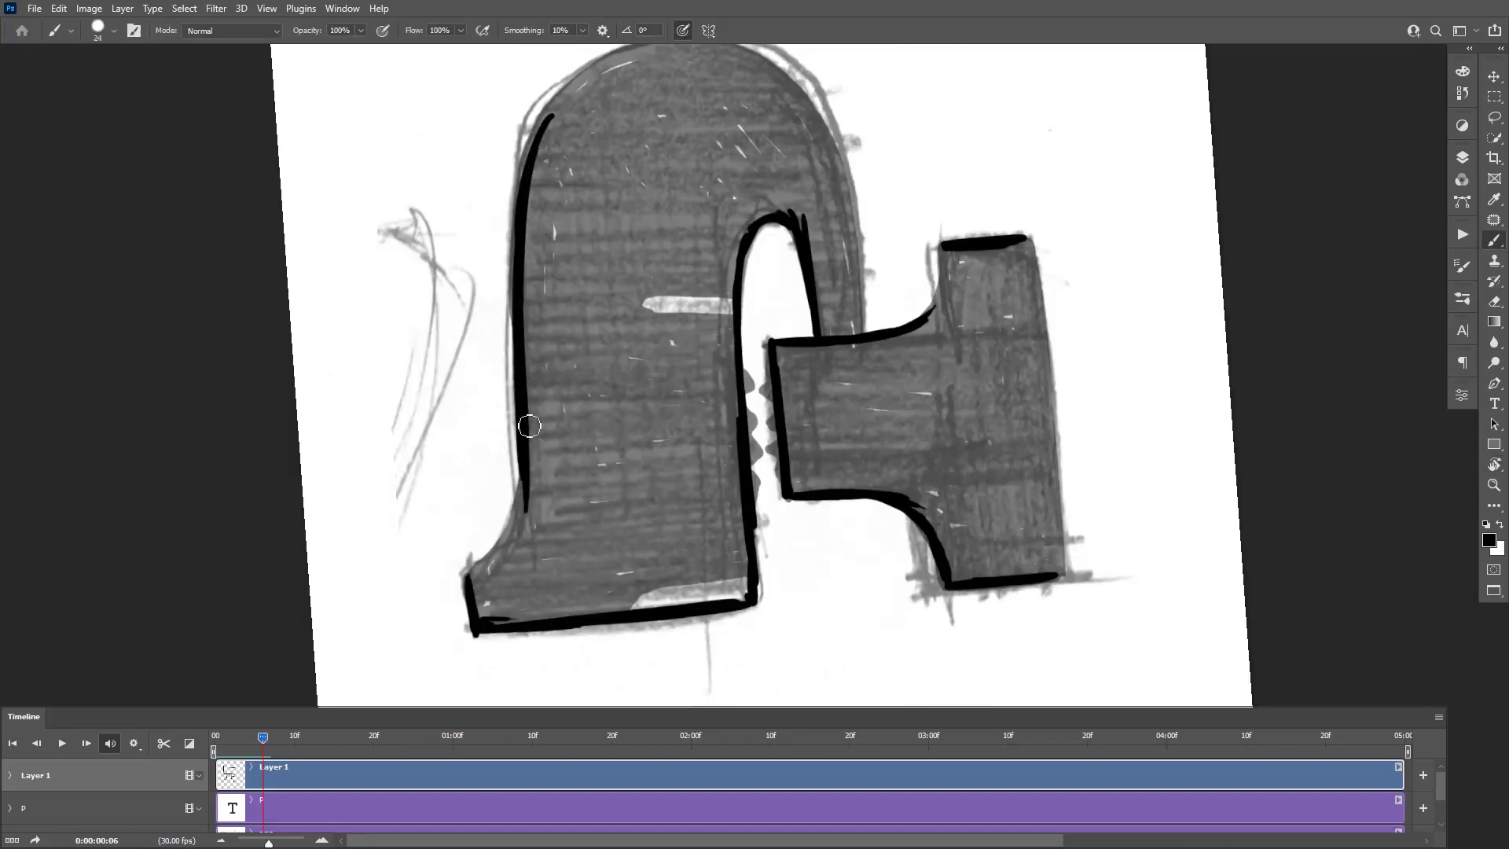
{"action": "left_click_drag", "start_coordinate": [636, 362], "coordinate": [597, 464]}
{"action": "left_click_drag", "start_coordinate": [632, 151], "coordinate": [529, 216]}
{"action": "left_click_drag", "start_coordinate": [580, 162], "coordinate": [484, 354]}
{"action": "left_click_drag", "start_coordinate": [488, 285], "coordinate": [481, 383]}
{"action": "left_click_drag", "start_coordinate": [614, 409], "coordinate": [731, 570]}
{"action": "left_click_drag", "start_coordinate": [676, 503], "coordinate": [705, 356]}
{"action": "left_click_drag", "start_coordinate": [618, 258], "coordinate": [494, 420]}
Outline the bowl's lower outer curve and close the foot along its base
{"action": "left_click_drag", "start_coordinate": [523, 326], "coordinate": [494, 452]}
{"action": "left_click_drag", "start_coordinate": [699, 214], "coordinate": [628, 406]}
{"action": "left_click_drag", "start_coordinate": [601, 278], "coordinate": [574, 382]}
{"action": "left_click_drag", "start_coordinate": [588, 311], "coordinate": [561, 517]}
{"action": "left_click_drag", "start_coordinate": [582, 358], "coordinate": [576, 483]}
{"action": "left_click_drag", "start_coordinate": [556, 254], "coordinate": [578, 310]}
{"action": "left_click_drag", "start_coordinate": [576, 310], "coordinate": [513, 396]}
{"action": "left_click_drag", "start_coordinate": [561, 179], "coordinate": [543, 255]}
{"action": "left_click_drag", "start_coordinate": [482, 133], "coordinate": [417, 402]}
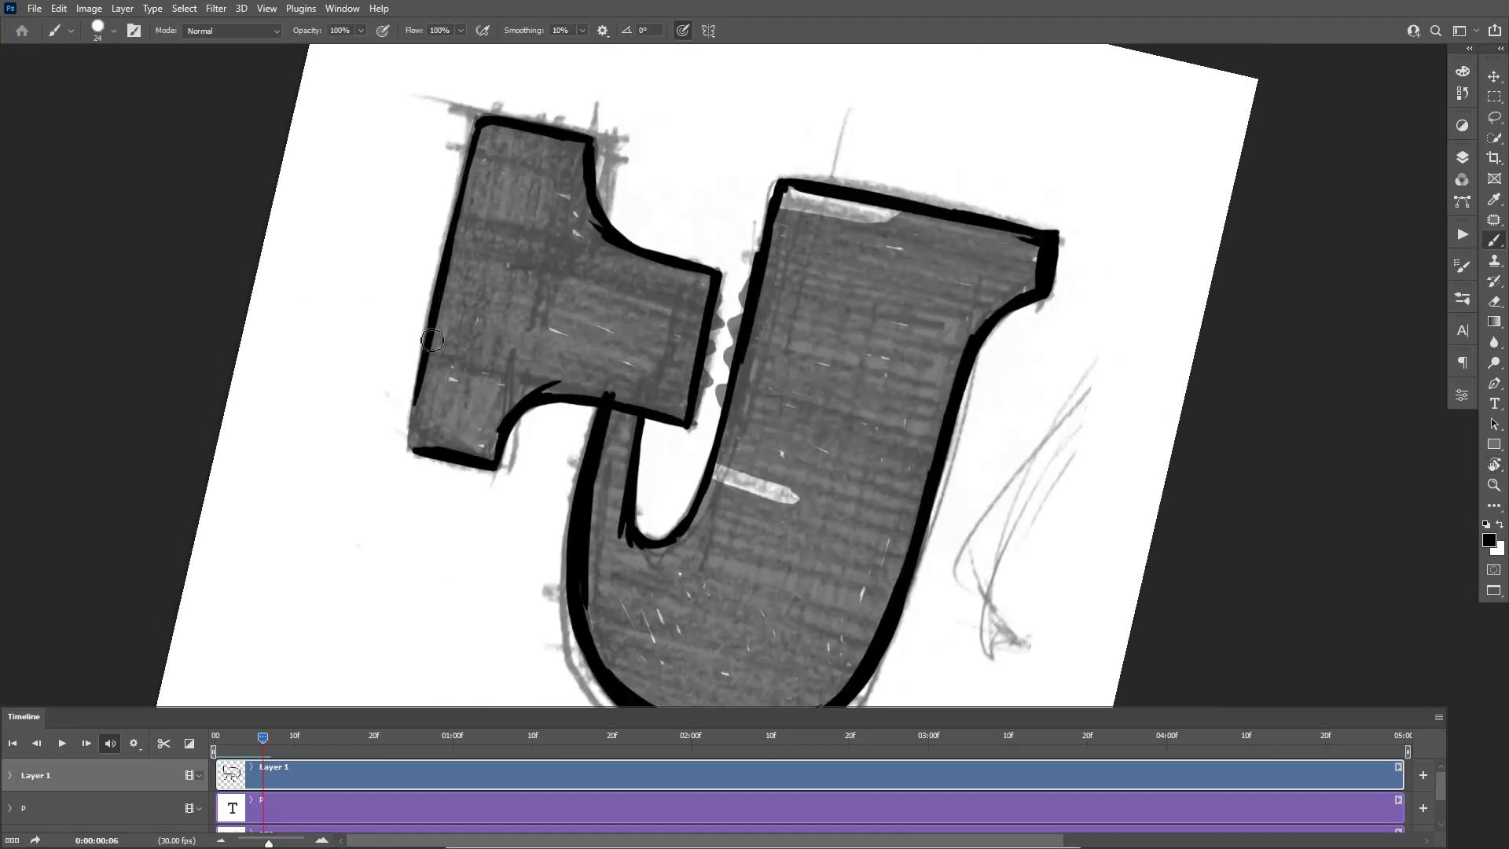
{"action": "left_click_drag", "start_coordinate": [428, 338], "coordinate": [410, 447]}
Thicken the outline inward along the top serif, the stem side and the top edge
{"action": "left_click_drag", "start_coordinate": [550, 393], "coordinate": [754, 547]}
{"action": "left_click_drag", "start_coordinate": [582, 197], "coordinate": [482, 203]}
{"action": "left_click_drag", "start_coordinate": [432, 145], "coordinate": [423, 179]}
{"action": "left_click_drag", "start_coordinate": [440, 236], "coordinate": [413, 195]}
{"action": "mouse_move", "coordinate": [413, 143]}
{"action": "left_mouse_down"}
{"action": "mouse_move", "coordinate": [378, 383]}
{"action": "mouse_move", "coordinate": [402, 271]}
{"action": "left_mouse_up"}
{"action": "left_click_drag", "start_coordinate": [428, 145], "coordinate": [518, 222]}
{"action": "left_click_drag", "start_coordinate": [511, 208], "coordinate": [745, 262]}
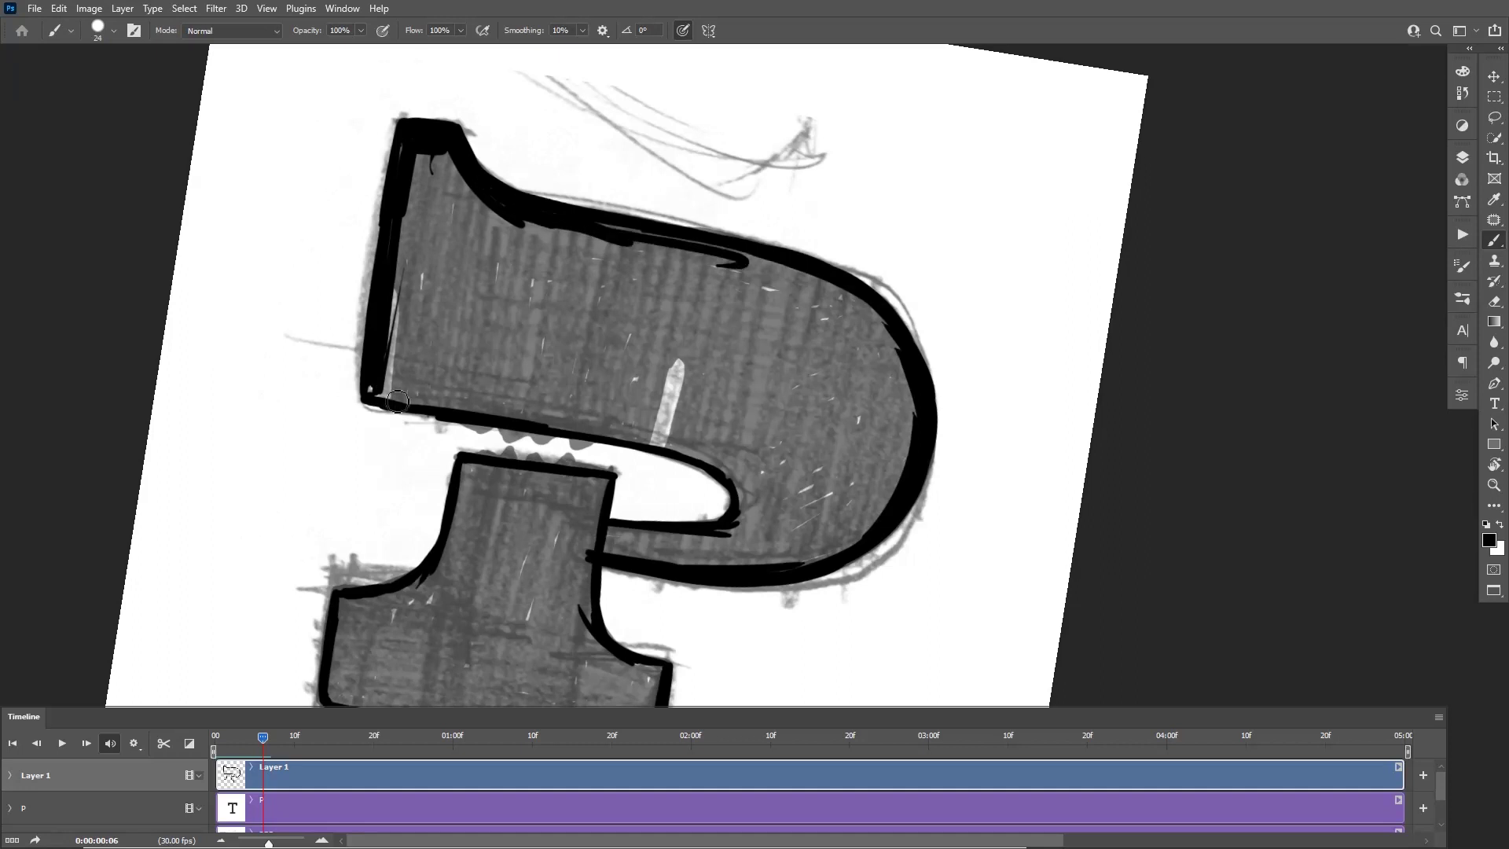
Thicken the outline along the upper part's underside and around the counter
{"action": "left_click_drag", "start_coordinate": [385, 394], "coordinate": [536, 400]}
{"action": "left_click_drag", "start_coordinate": [542, 414], "coordinate": [678, 438]}
{"action": "left_click_drag", "start_coordinate": [692, 374], "coordinate": [670, 432]}
{"action": "left_click_drag", "start_coordinate": [653, 424], "coordinate": [683, 357]}
{"action": "left_click_drag", "start_coordinate": [711, 429], "coordinate": [743, 503]}
{"action": "left_click_drag", "start_coordinate": [515, 410], "coordinate": [470, 252]}
{"action": "mouse_move", "coordinate": [700, 346]}
{"action": "left_mouse_down"}
{"action": "mouse_move", "coordinate": [662, 374]}
{"action": "mouse_move", "coordinate": [562, 385]}
{"action": "left_mouse_up"}
Fill the lower stem and the foot of the frame 6 letter with black Brush strokes
{"action": "mouse_move", "coordinate": [562, 393]}
{"action": "left_mouse_down"}
{"action": "mouse_move", "coordinate": [797, 405]}
{"action": "mouse_move", "coordinate": [857, 181]}
{"action": "left_mouse_up"}
{"action": "left_click_drag", "start_coordinate": [684, 106], "coordinate": [851, 206]}
{"action": "left_click_drag", "start_coordinate": [595, 263], "coordinate": [659, 244]}
{"action": "left_click_drag", "start_coordinate": [649, 268], "coordinate": [823, 304]}
{"action": "left_click_drag", "start_coordinate": [673, 344], "coordinate": [662, 474]}
{"action": "left_click_drag", "start_coordinate": [547, 330], "coordinate": [523, 463]}
{"action": "left_click_drag", "start_coordinate": [668, 349], "coordinate": [554, 343]}
{"action": "left_click_drag", "start_coordinate": [519, 440], "coordinate": [416, 542]}
{"action": "left_click_drag", "start_coordinate": [668, 503], "coordinate": [728, 586]}
{"action": "left_click_drag", "start_coordinate": [566, 260], "coordinate": [535, 393]}
{"action": "mouse_move", "coordinate": [456, 362]}
{"action": "left_mouse_down"}
{"action": "mouse_move", "coordinate": [505, 275]}
{"action": "mouse_move", "coordinate": [566, 354]}
{"action": "mouse_move", "coordinate": [802, 377]}
{"action": "mouse_move", "coordinate": [904, 440]}
{"action": "mouse_move", "coordinate": [852, 504]}
{"action": "left_mouse_up"}
Fill the bowl and the upper stem in black, leaving a small sliver of the slit open
{"action": "key", "text": "r"}
{"action": "mouse_move", "coordinate": [869, 393]}
{"action": "left_mouse_down"}
{"action": "mouse_move", "coordinate": [697, 236]}
{"action": "mouse_move", "coordinate": [665, 176]}
{"action": "left_mouse_up"}
{"action": "mouse_move", "coordinate": [614, 308]}
{"action": "left_mouse_down"}
{"action": "mouse_move", "coordinate": [692, 405]}
{"action": "mouse_move", "coordinate": [794, 464]}
{"action": "left_mouse_up"}
{"action": "mouse_move", "coordinate": [794, 228]}
{"action": "left_mouse_down"}
{"action": "mouse_move", "coordinate": [845, 503]}
{"action": "mouse_move", "coordinate": [818, 511]}
{"action": "left_mouse_up"}
{"action": "mouse_move", "coordinate": [806, 208]}
{"action": "left_mouse_down"}
{"action": "mouse_move", "coordinate": [760, 227]}
{"action": "mouse_move", "coordinate": [793, 492]}
{"action": "left_mouse_up"}
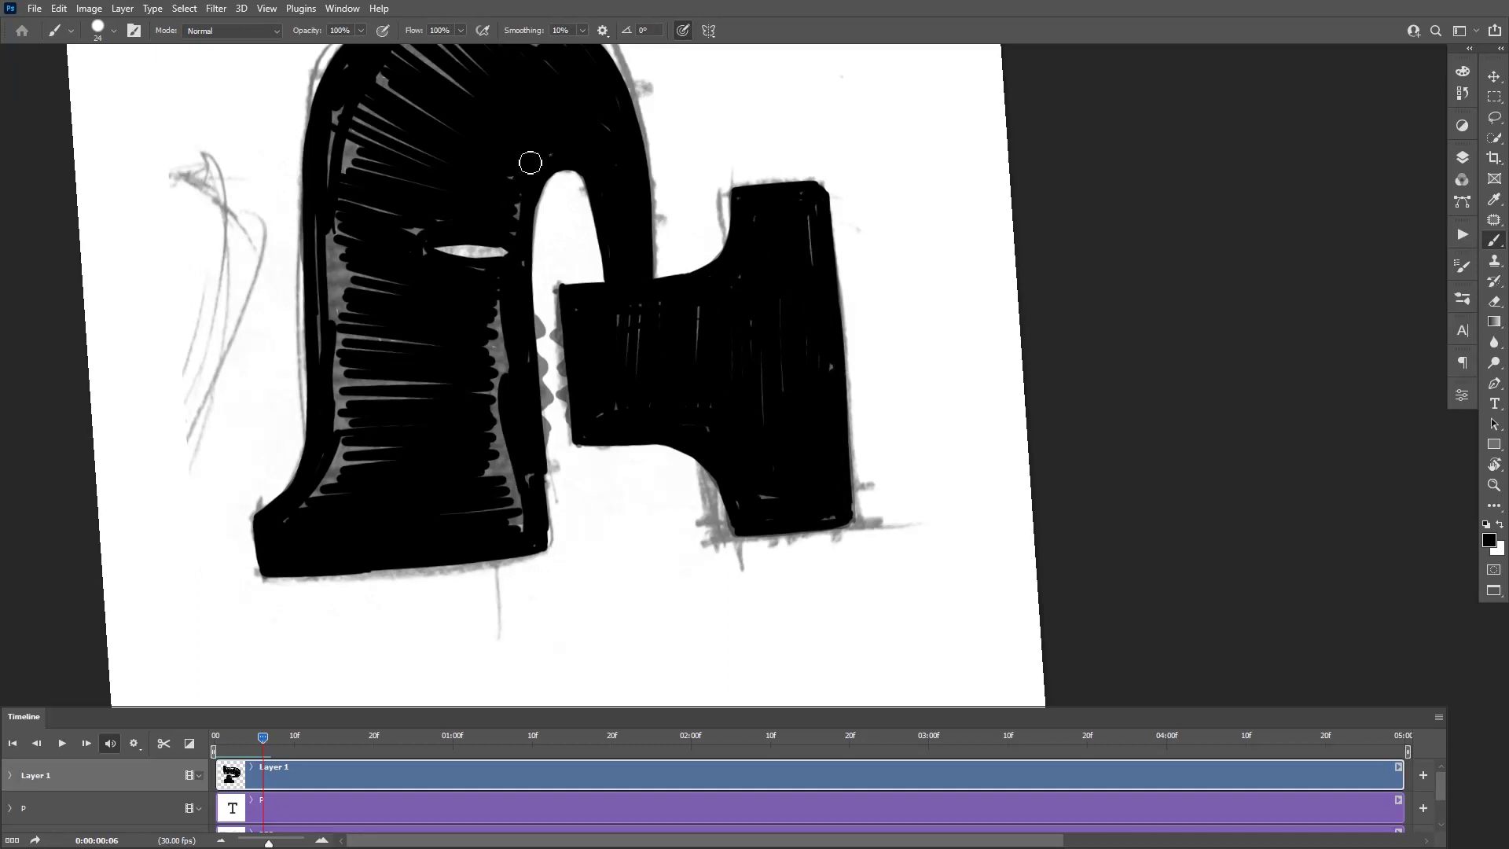
{"action": "left_click_drag", "start_coordinate": [531, 163], "coordinate": [516, 512]}
{"action": "left_click_drag", "start_coordinate": [336, 208], "coordinate": [318, 491]}
{"action": "mouse_move", "coordinate": [393, 347]}
{"action": "left_mouse_down"}
{"action": "mouse_move", "coordinate": [426, 524]}
{"action": "mouse_move", "coordinate": [548, 209]}
{"action": "left_mouse_up"}
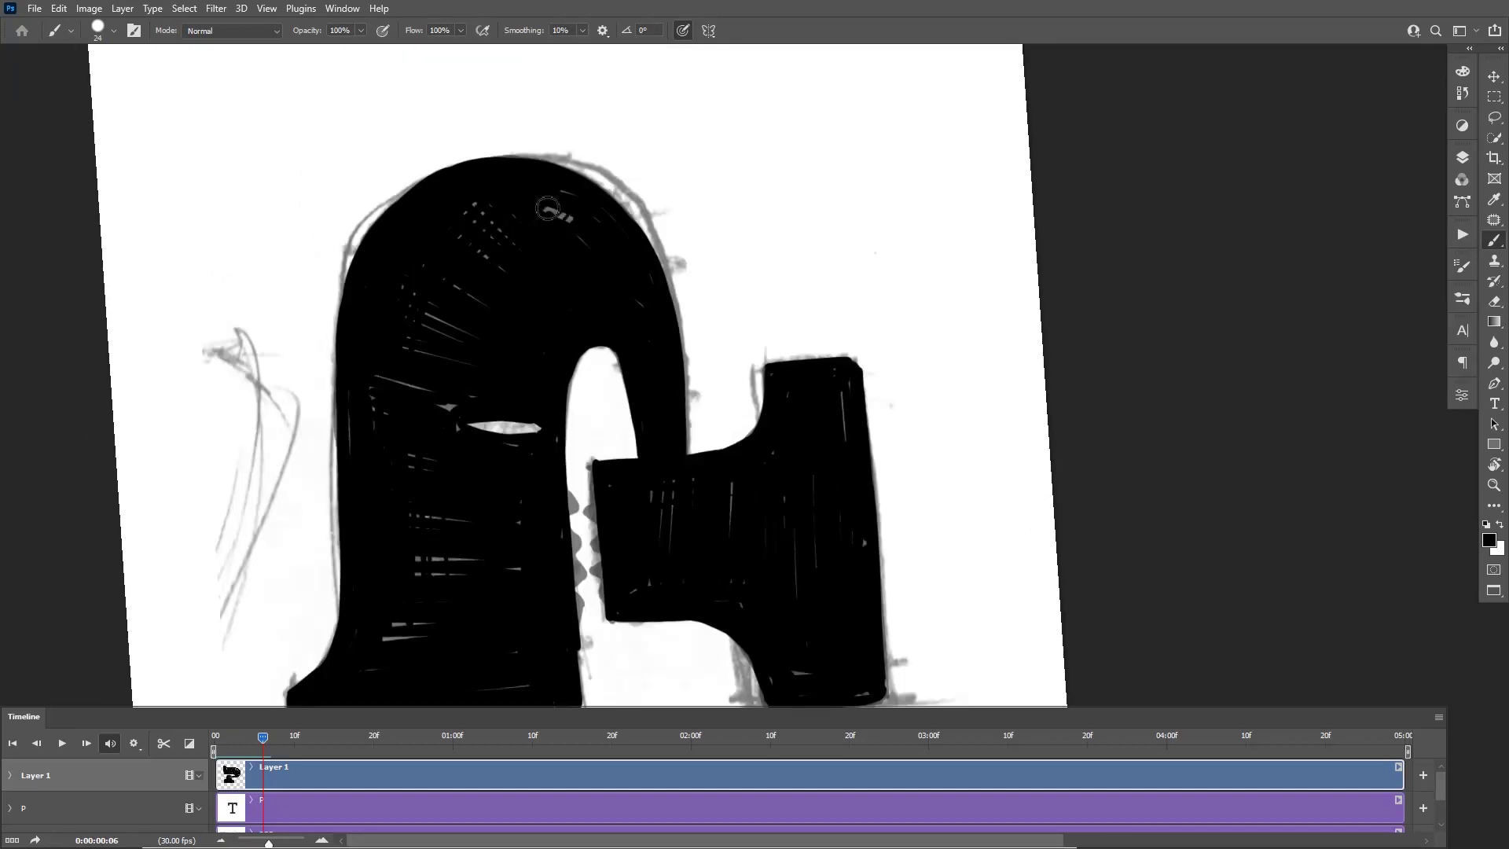
Set the canvas upright, advance to frame 7 and outline the upper stem's outer edge with the Brush tool
{"action": "key", "text": "r"}
{"action": "left_click_drag", "start_coordinate": [558, 361], "coordinate": [839, 281]}
{"action": "left_click_drag", "start_coordinate": [839, 283], "coordinate": [788, 361]}
{"action": "left_click", "coordinate": [87, 743]}
{"action": "left_click_drag", "start_coordinate": [534, 259], "coordinate": [555, 381]}
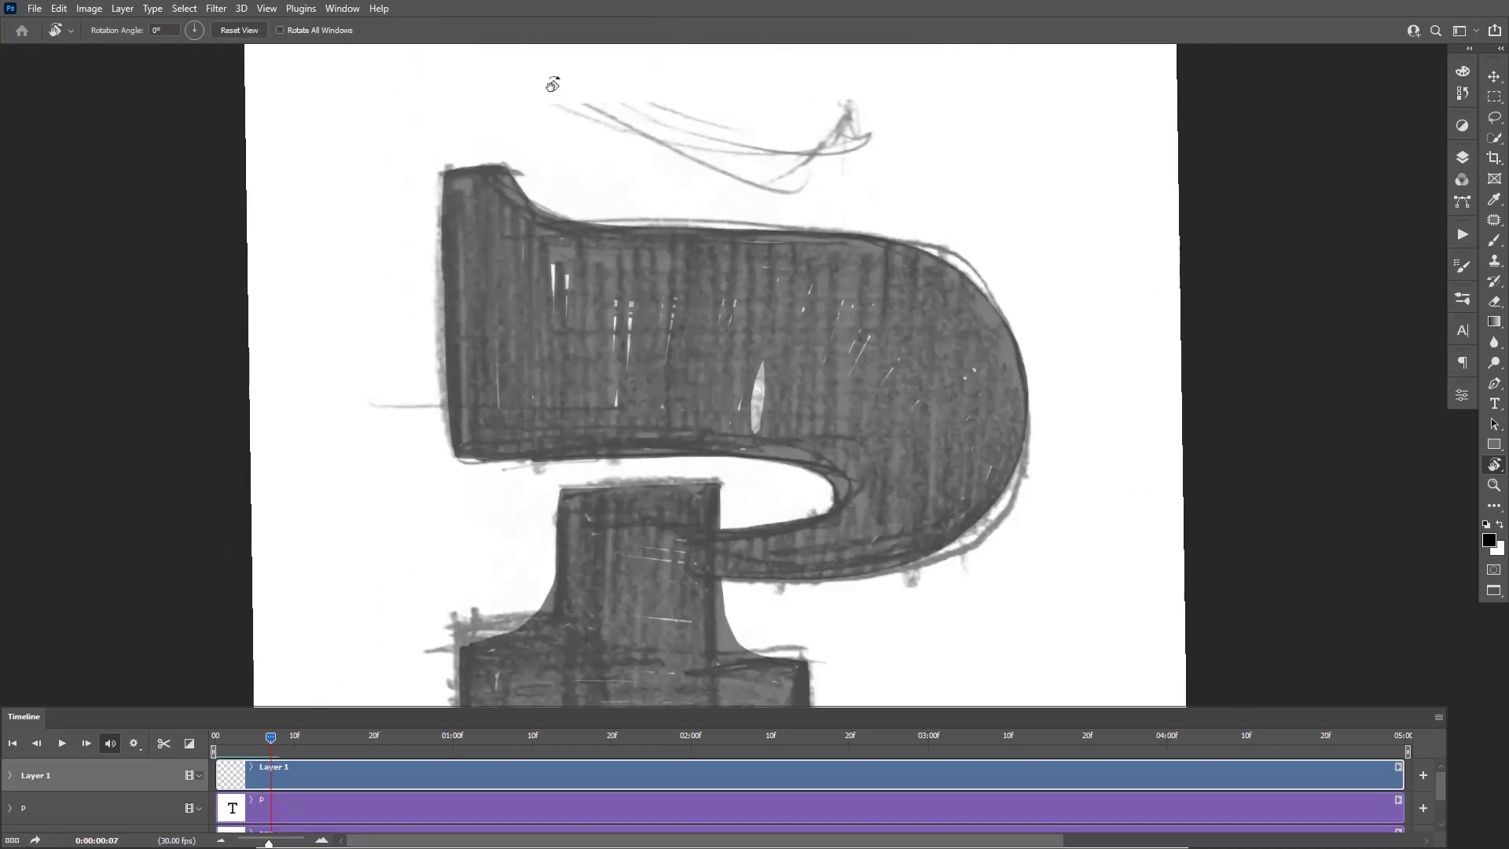
{"action": "key", "text": "b"}
{"action": "left_click_drag", "start_coordinate": [449, 176], "coordinate": [459, 417]}
{"action": "left_click_drag", "start_coordinate": [454, 314], "coordinate": [460, 450]}
Outline the lower stem's curved sides and the ends of the foot
{"action": "mouse_move", "coordinate": [525, 488]}
{"action": "left_mouse_down"}
{"action": "mouse_move", "coordinate": [511, 314]}
{"action": "mouse_move", "coordinate": [541, 442]}
{"action": "left_mouse_up"}
{"action": "mouse_move", "coordinate": [552, 390]}
{"action": "left_mouse_down"}
{"action": "mouse_move", "coordinate": [461, 571]}
{"action": "mouse_move", "coordinate": [472, 483]}
{"action": "left_mouse_up"}
{"action": "left_click_drag", "start_coordinate": [704, 312], "coordinate": [749, 492]}
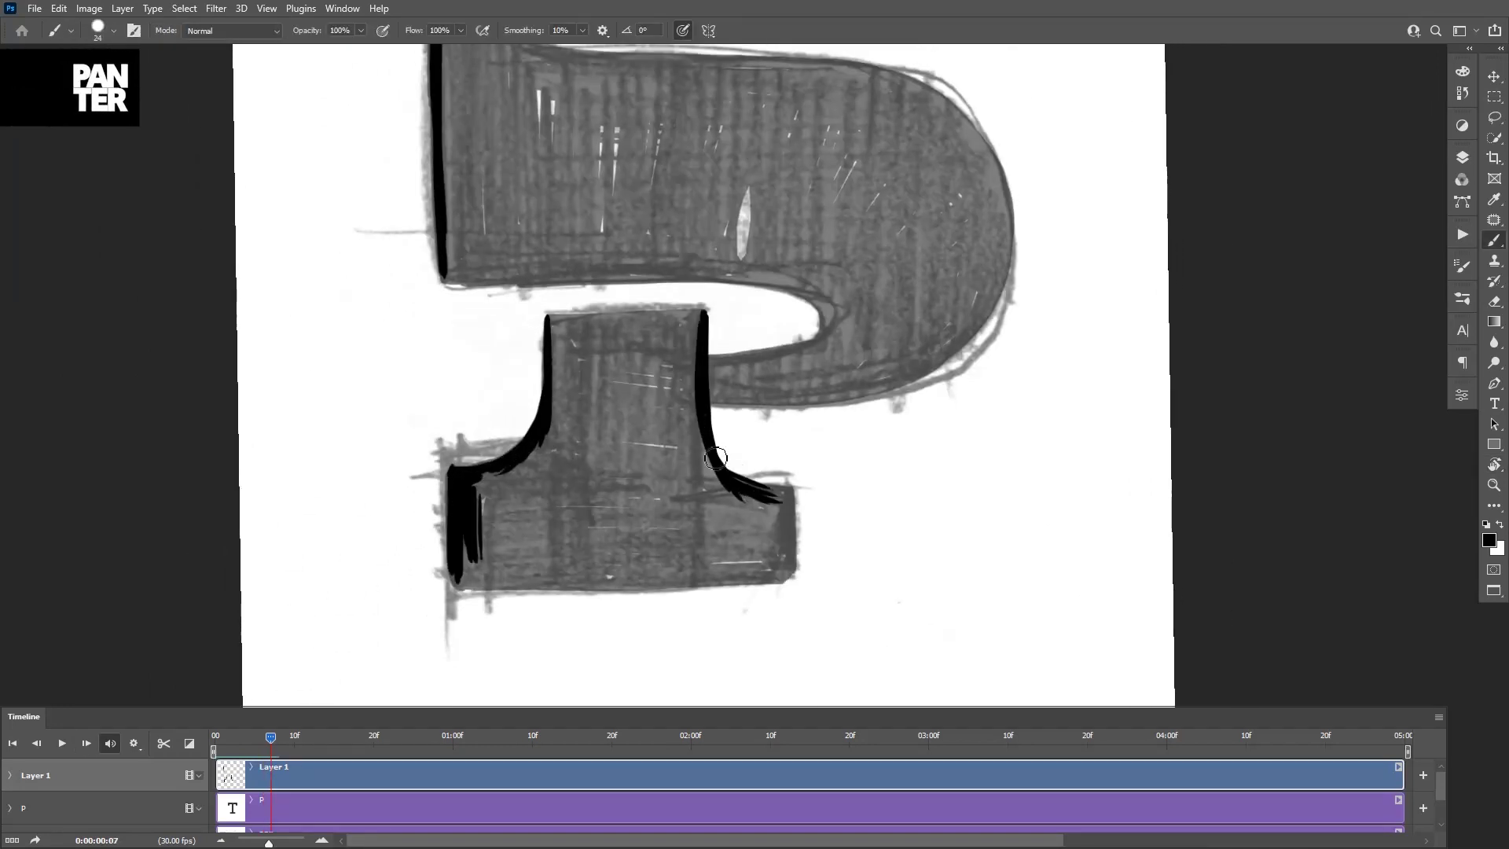
{"action": "left_click_drag", "start_coordinate": [789, 567], "coordinate": [772, 509]}
{"action": "left_click_drag", "start_coordinate": [692, 330], "coordinate": [717, 437]}
Outline the straight underside of the upper part, the counter and the top of the lower stem
{"action": "key", "text": "r"}
{"action": "left_click_drag", "start_coordinate": [551, 236], "coordinate": [585, 548]}
{"action": "key", "text": "b"}
{"action": "mouse_move", "coordinate": [441, 592]}
{"action": "left_mouse_down"}
{"action": "mouse_move", "coordinate": [443, 557]}
{"action": "mouse_move", "coordinate": [445, 593]}
{"action": "left_mouse_up"}
{"action": "left_click_drag", "start_coordinate": [444, 585], "coordinate": [507, 302]}
{"action": "mouse_move", "coordinate": [511, 471]}
{"action": "left_mouse_down"}
{"action": "mouse_move", "coordinate": [478, 566]}
{"action": "mouse_move", "coordinate": [483, 539]}
{"action": "left_mouse_up"}
{"action": "left_click_drag", "start_coordinate": [483, 405], "coordinate": [552, 153]}
{"action": "left_click_drag", "start_coordinate": [488, 488], "coordinate": [469, 545]}
{"action": "left_click_drag", "start_coordinate": [502, 229], "coordinate": [563, 173]}
{"action": "mouse_move", "coordinate": [603, 173]}
{"action": "left_mouse_down"}
{"action": "mouse_move", "coordinate": [503, 232]}
{"action": "mouse_move", "coordinate": [465, 338]}
{"action": "left_mouse_up"}
Outline the bowl's outer curve and the top edge up to the serif
{"action": "left_click_drag", "start_coordinate": [645, 441], "coordinate": [570, 281]}
{"action": "left_click_drag", "start_coordinate": [614, 199], "coordinate": [596, 423]}
{"action": "left_click_drag", "start_coordinate": [595, 315], "coordinate": [608, 559]}
{"action": "left_click_drag", "start_coordinate": [630, 228], "coordinate": [605, 321]}
{"action": "left_click_drag", "start_coordinate": [624, 253], "coordinate": [575, 397]}
{"action": "left_click_drag", "start_coordinate": [610, 393], "coordinate": [628, 555]}
{"action": "left_click_drag", "start_coordinate": [617, 408], "coordinate": [627, 554]}
{"action": "mouse_move", "coordinate": [624, 256]}
{"action": "left_mouse_down"}
{"action": "mouse_move", "coordinate": [663, 396]}
{"action": "mouse_move", "coordinate": [676, 396]}
{"action": "left_mouse_up"}
{"action": "left_click_drag", "start_coordinate": [665, 271], "coordinate": [692, 393]}
{"action": "left_click_drag", "start_coordinate": [679, 240], "coordinate": [698, 388]}
Complete the frame 7 outline along the base of the foot
{"action": "key", "text": "r"}
{"action": "mouse_move", "coordinate": [711, 275]}
{"action": "left_mouse_down"}
{"action": "mouse_move", "coordinate": [565, 462]}
{"action": "mouse_move", "coordinate": [577, 512]}
{"action": "left_mouse_up"}
{"action": "key", "text": "b"}
{"action": "mouse_move", "coordinate": [609, 504]}
{"action": "left_mouse_down"}
{"action": "mouse_move", "coordinate": [676, 218]}
{"action": "mouse_move", "coordinate": [544, 313]}
{"action": "left_mouse_up"}
{"action": "mouse_move", "coordinate": [646, 206]}
{"action": "left_mouse_down"}
{"action": "mouse_move", "coordinate": [563, 442]}
{"action": "mouse_move", "coordinate": [540, 350]}
{"action": "left_mouse_up"}
{"action": "left_click_drag", "start_coordinate": [550, 337], "coordinate": [555, 421]}
Thicken the outline inward along the upper stem's outer edge, the top edge and the bowl's upper curve
{"action": "key", "text": "r"}
{"action": "mouse_move", "coordinate": [788, 203]}
{"action": "left_mouse_down"}
{"action": "mouse_move", "coordinate": [511, 108]}
{"action": "mouse_move", "coordinate": [713, 224]}
{"action": "mouse_move", "coordinate": [698, 224]}
{"action": "left_mouse_up"}
{"action": "key", "text": "b"}
{"action": "left_click_drag", "start_coordinate": [462, 145], "coordinate": [473, 397]}
{"action": "left_click_drag", "start_coordinate": [498, 165], "coordinate": [475, 200]}
{"action": "mouse_move", "coordinate": [503, 157]}
{"action": "left_mouse_down"}
{"action": "mouse_move", "coordinate": [528, 234]}
{"action": "mouse_move", "coordinate": [708, 201]}
{"action": "mouse_move", "coordinate": [829, 203]}
{"action": "left_mouse_up"}
{"action": "left_click_drag", "start_coordinate": [853, 203], "coordinate": [980, 273]}
Thicken the outline along the underside, around the counter and along the bowl's lower curve
{"action": "left_click_drag", "start_coordinate": [529, 365], "coordinate": [740, 377]}
{"action": "mouse_move", "coordinate": [488, 385]}
{"action": "left_mouse_down"}
{"action": "mouse_move", "coordinate": [753, 384]}
{"action": "mouse_move", "coordinate": [859, 407]}
{"action": "left_mouse_up"}
{"action": "left_click_drag", "start_coordinate": [849, 395], "coordinate": [863, 438]}
{"action": "left_click_drag", "start_coordinate": [834, 503], "coordinate": [888, 473]}
{"action": "mouse_move", "coordinate": [888, 496]}
{"action": "left_mouse_down"}
{"action": "mouse_move", "coordinate": [989, 404]}
{"action": "mouse_move", "coordinate": [1000, 349]}
{"action": "left_mouse_up"}
{"action": "mouse_move", "coordinate": [993, 329]}
{"action": "left_mouse_down"}
{"action": "mouse_move", "coordinate": [987, 293]}
{"action": "mouse_move", "coordinate": [988, 376]}
{"action": "left_mouse_up"}
Finish thickening the outline of the lower stem and foot and fill that shape solid black on frame 7
{"action": "left_click_drag", "start_coordinate": [786, 472], "coordinate": [809, 318]}
{"action": "left_click_drag", "start_coordinate": [608, 310], "coordinate": [580, 445]}
{"action": "left_click_drag", "start_coordinate": [551, 455], "coordinate": [535, 499]}
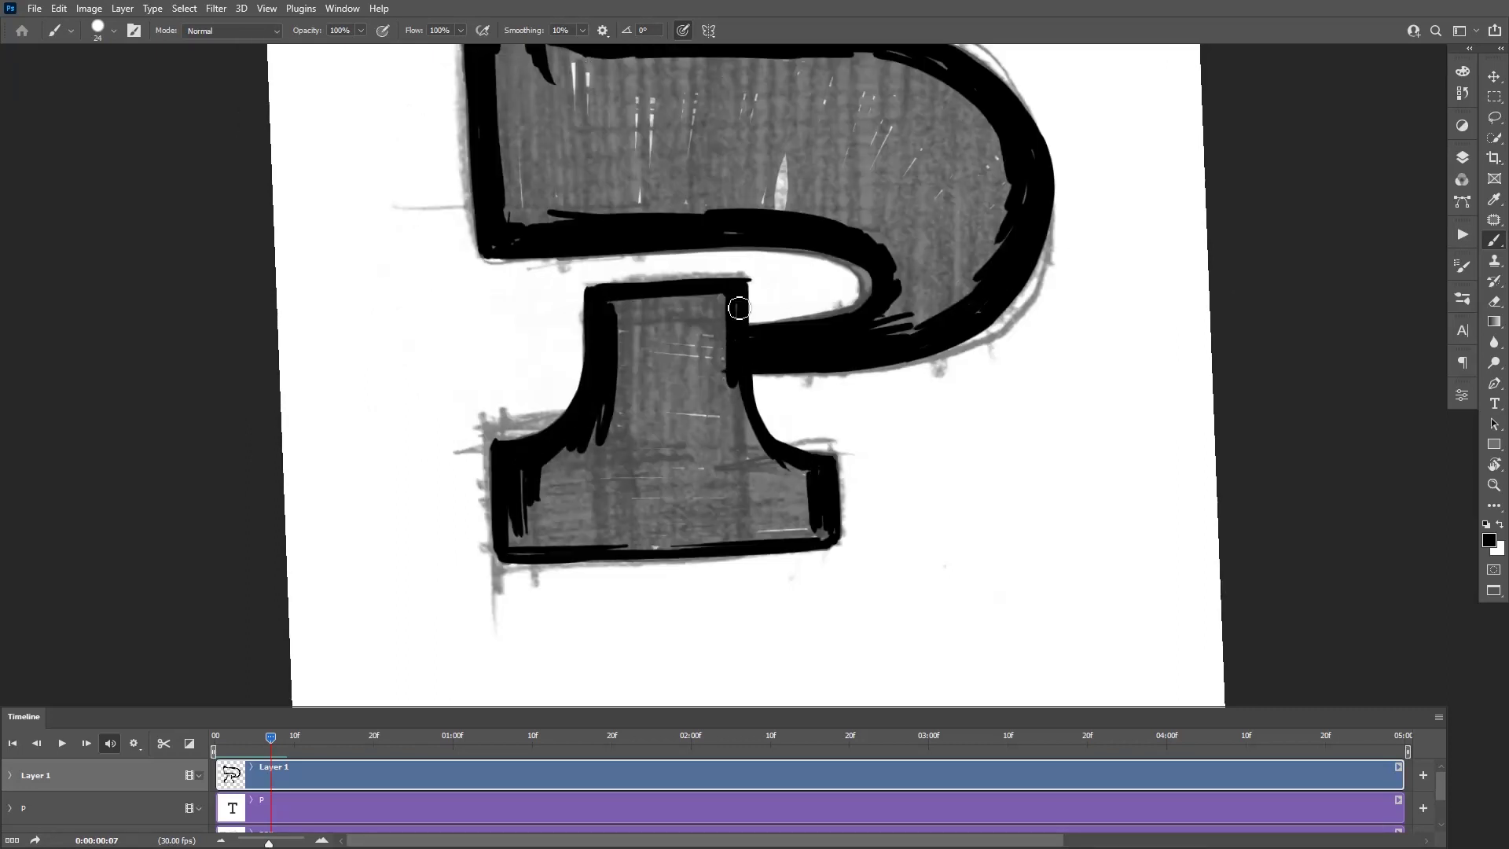
{"action": "left_click_drag", "start_coordinate": [738, 306], "coordinate": [730, 431]}
{"action": "left_click_drag", "start_coordinate": [737, 452], "coordinate": [797, 495]}
{"action": "left_click_drag", "start_coordinate": [615, 310], "coordinate": [719, 307]}
{"action": "left_click_drag", "start_coordinate": [686, 326], "coordinate": [637, 338]}
{"action": "mouse_move", "coordinate": [590, 544]}
{"action": "left_mouse_down"}
{"action": "mouse_move", "coordinate": [786, 519]}
{"action": "mouse_move", "coordinate": [550, 463]}
{"action": "mouse_move", "coordinate": [778, 504]}
{"action": "mouse_move", "coordinate": [669, 352]}
{"action": "left_mouse_up"}
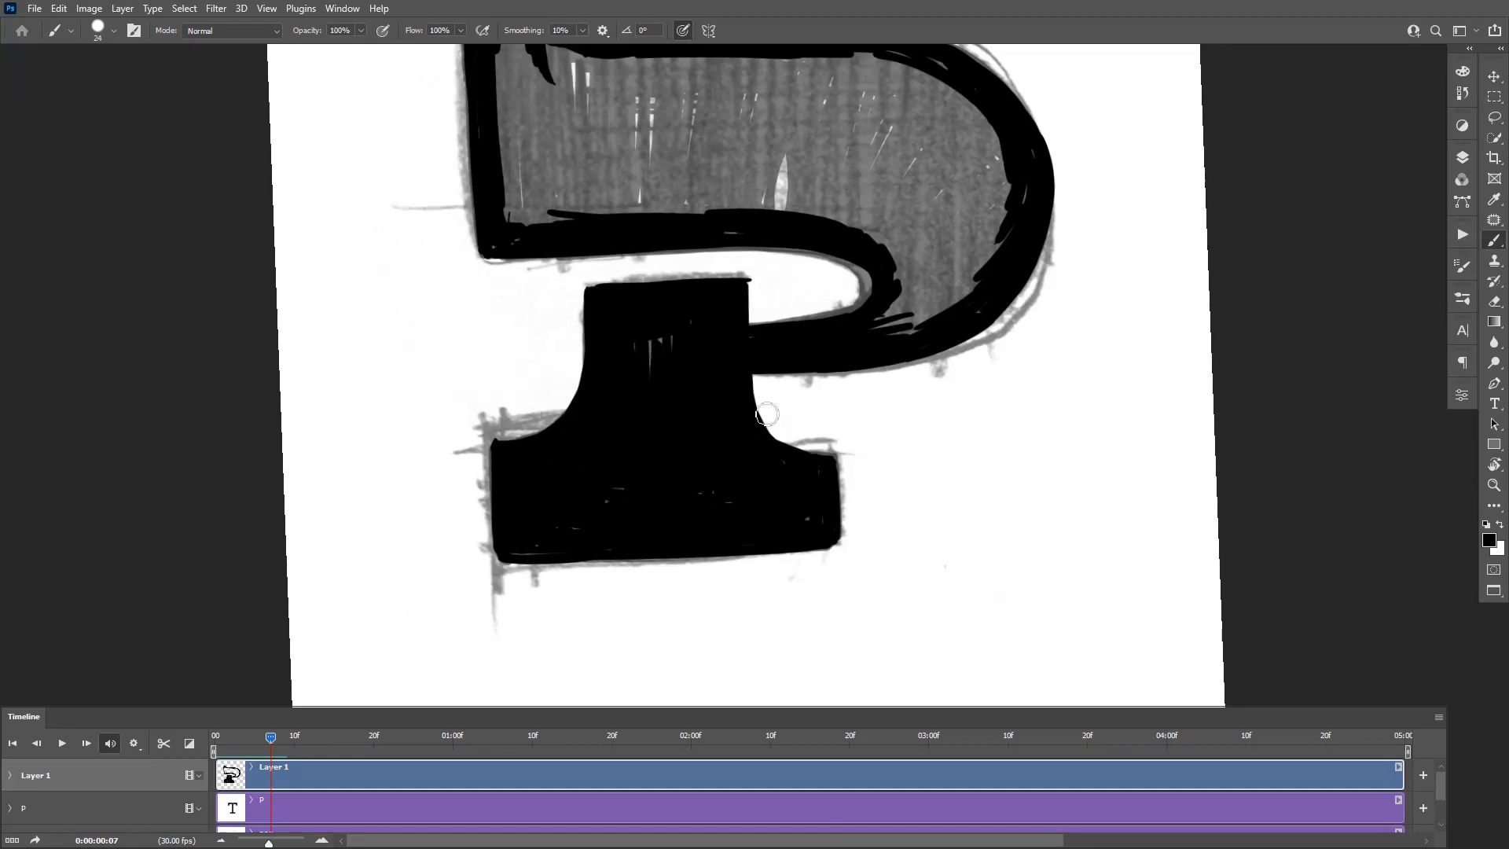
Fill the bowl and upper slab with black strokes, covering most of the gaps along the inner outline
{"action": "left_click_drag", "start_coordinate": [810, 110], "coordinate": [758, 216]}
{"action": "mouse_move", "coordinate": [456, 173]}
{"action": "left_mouse_down"}
{"action": "mouse_move", "coordinate": [589, 314]}
{"action": "mouse_move", "coordinate": [954, 313]}
{"action": "mouse_move", "coordinate": [756, 184]}
{"action": "left_mouse_up"}
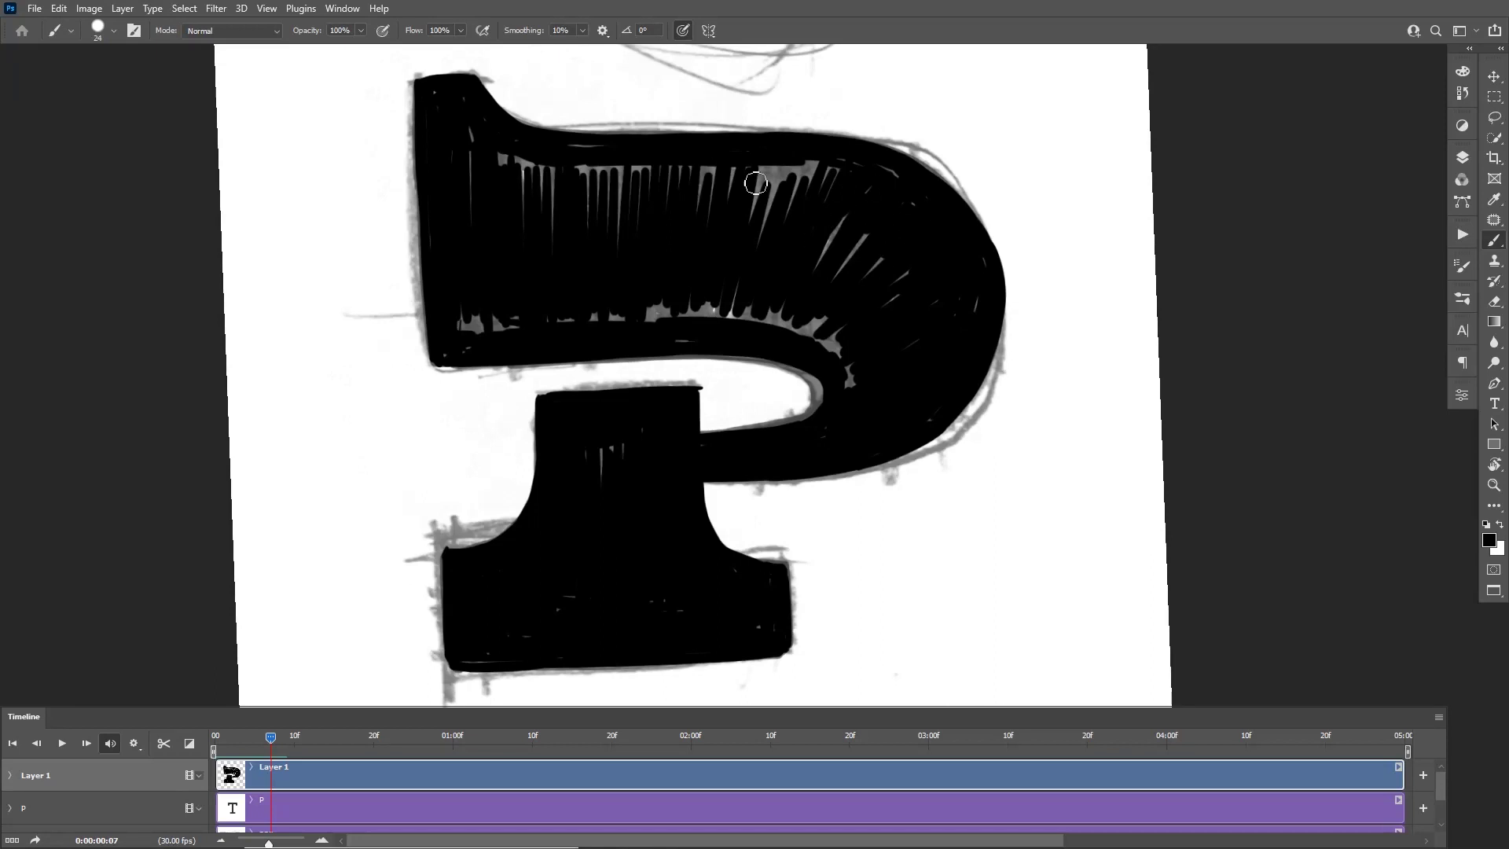
{"action": "mouse_move", "coordinate": [619, 339]}
{"action": "left_mouse_down"}
{"action": "mouse_move", "coordinate": [798, 313]}
{"action": "mouse_move", "coordinate": [627, 209]}
{"action": "mouse_move", "coordinate": [849, 205]}
{"action": "left_mouse_up"}
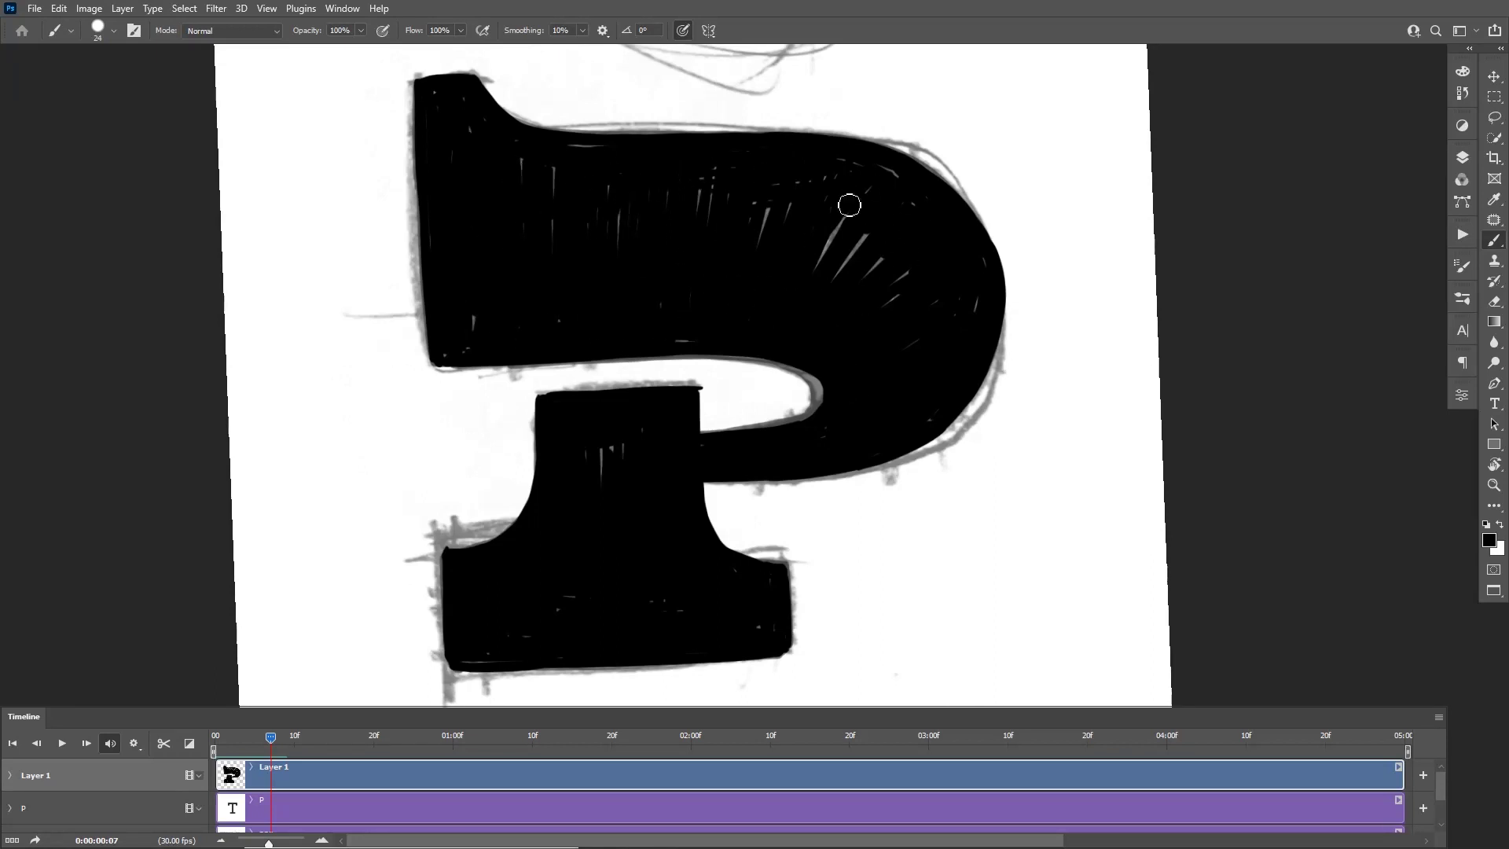
Straighten and fit the canvas view, hide the ppp sketch layer and turn off onion skins
{"action": "scroll", "coordinate": [597, 440], "scroll_direction": "down", "scroll_amount": 5}
{"action": "key", "text": "r"}
{"action": "key", "text": "Escape"}
{"action": "scroll", "coordinate": [620, 323], "scroll_direction": "up", "scroll_amount": 1}
{"action": "key", "text": "v"}
{"action": "left_click_drag", "start_coordinate": [797, 379], "coordinate": [853, 354]}
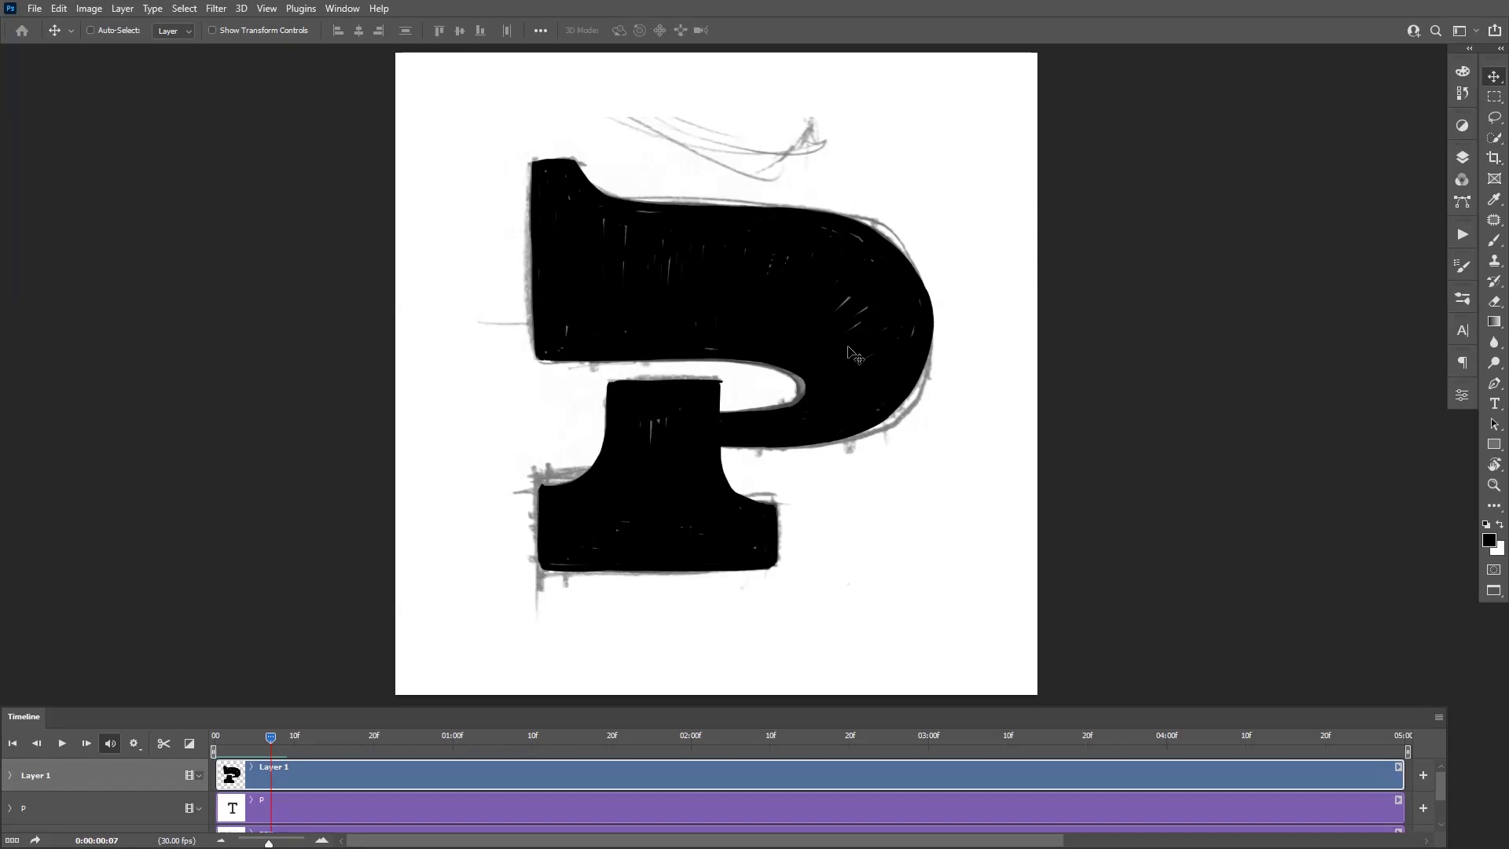
{"action": "left_click", "coordinate": [1464, 159]}
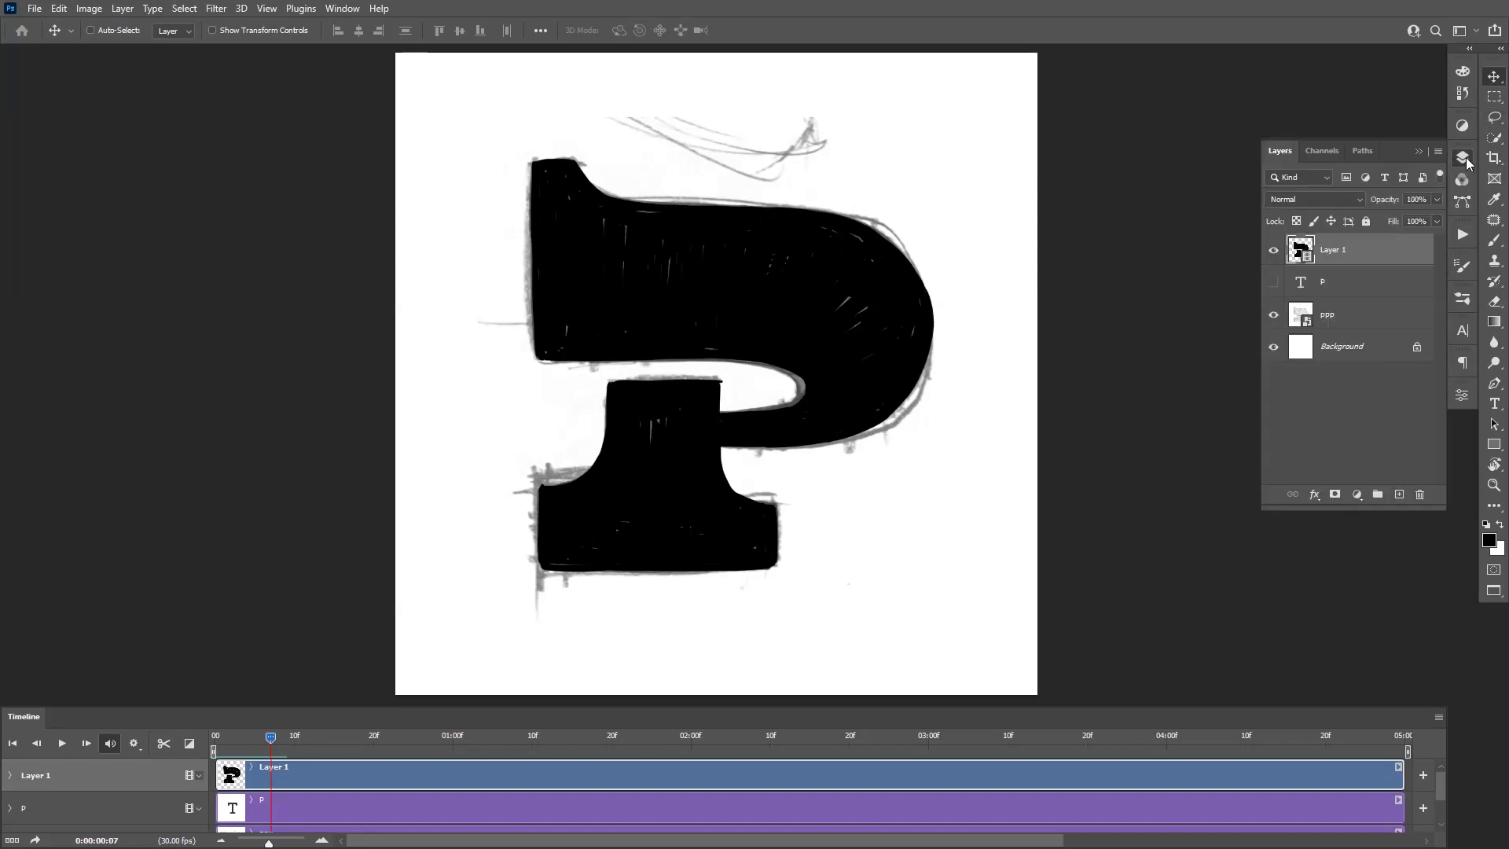
{"action": "left_click", "coordinate": [1274, 315]}
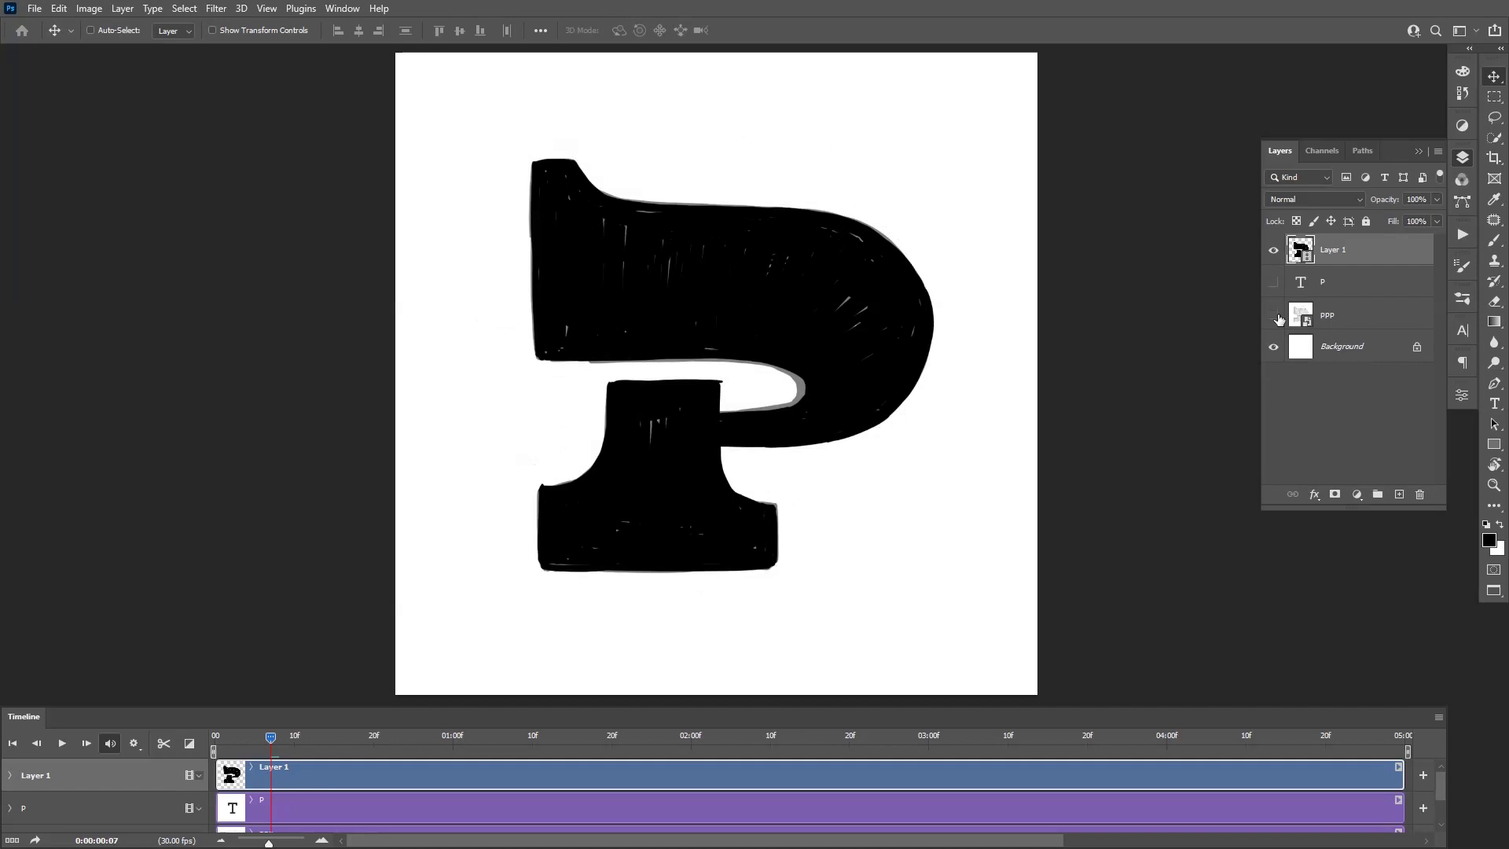
{"action": "left_click", "coordinate": [1423, 152]}
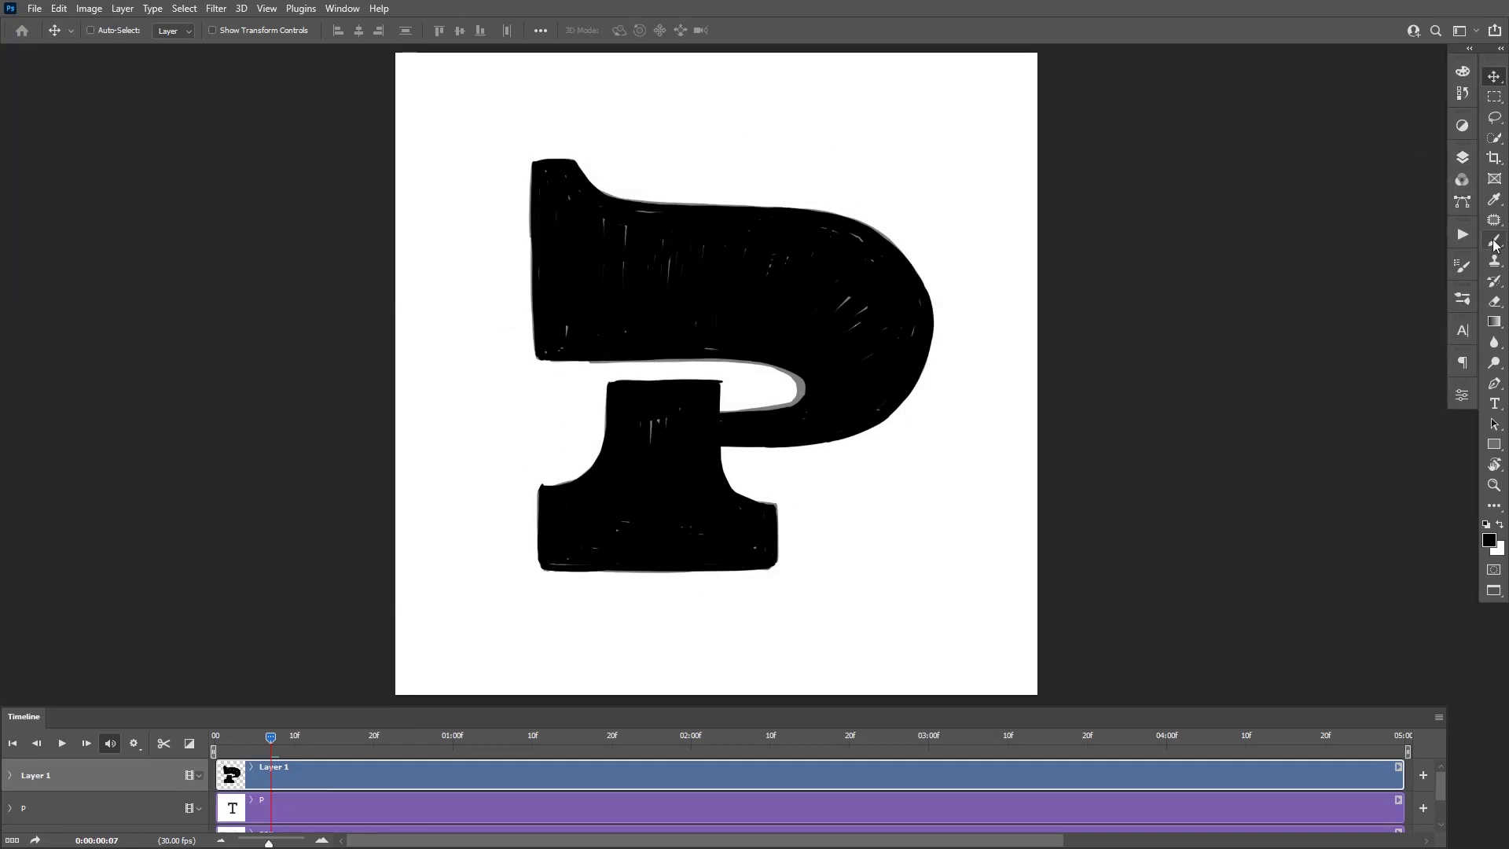
{"action": "left_click", "coordinate": [1439, 718]}
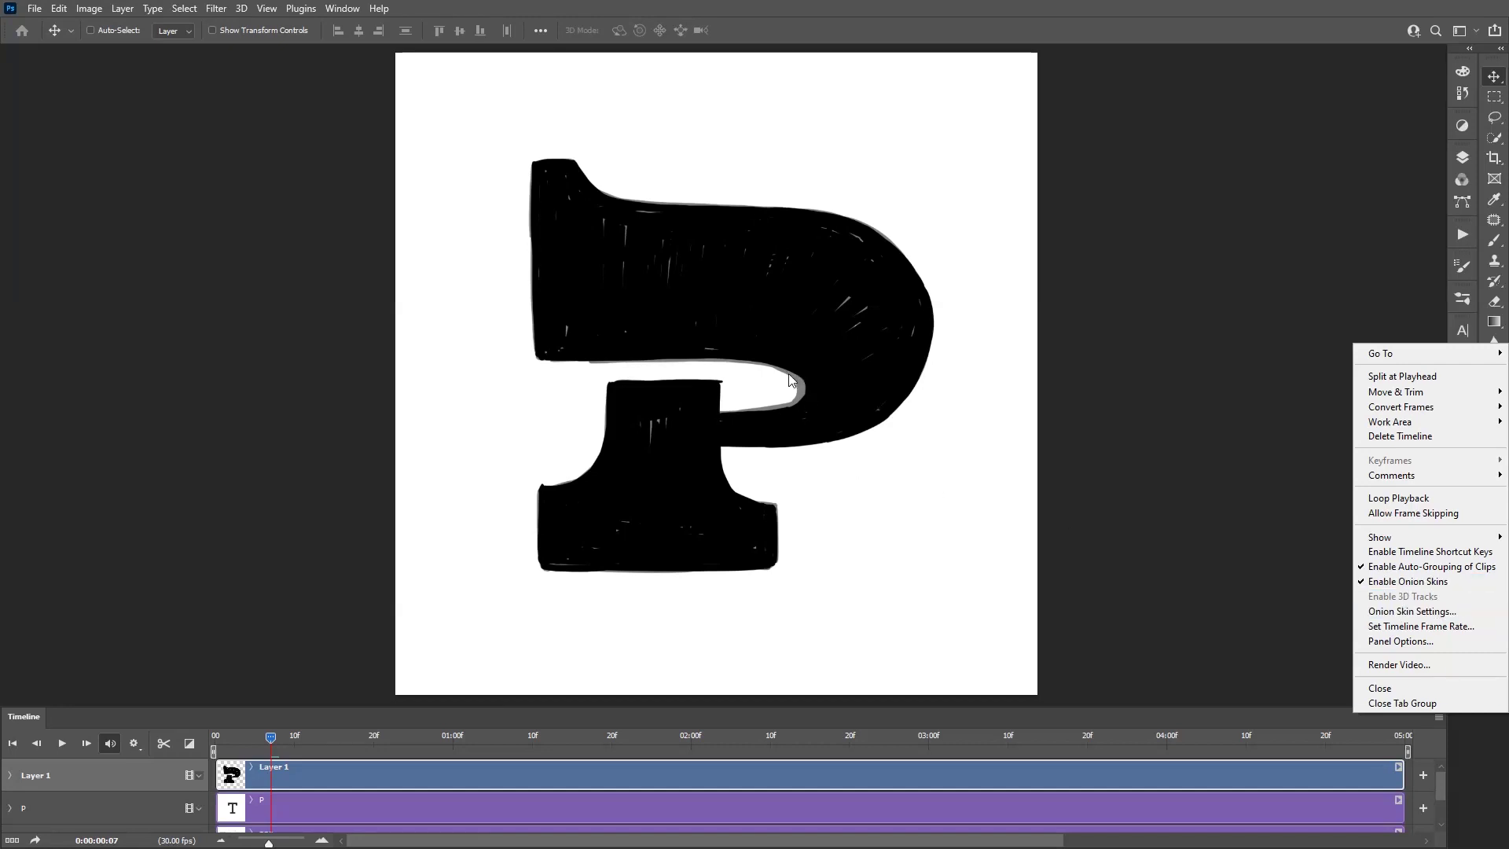
{"action": "left_click", "coordinate": [1390, 582]}
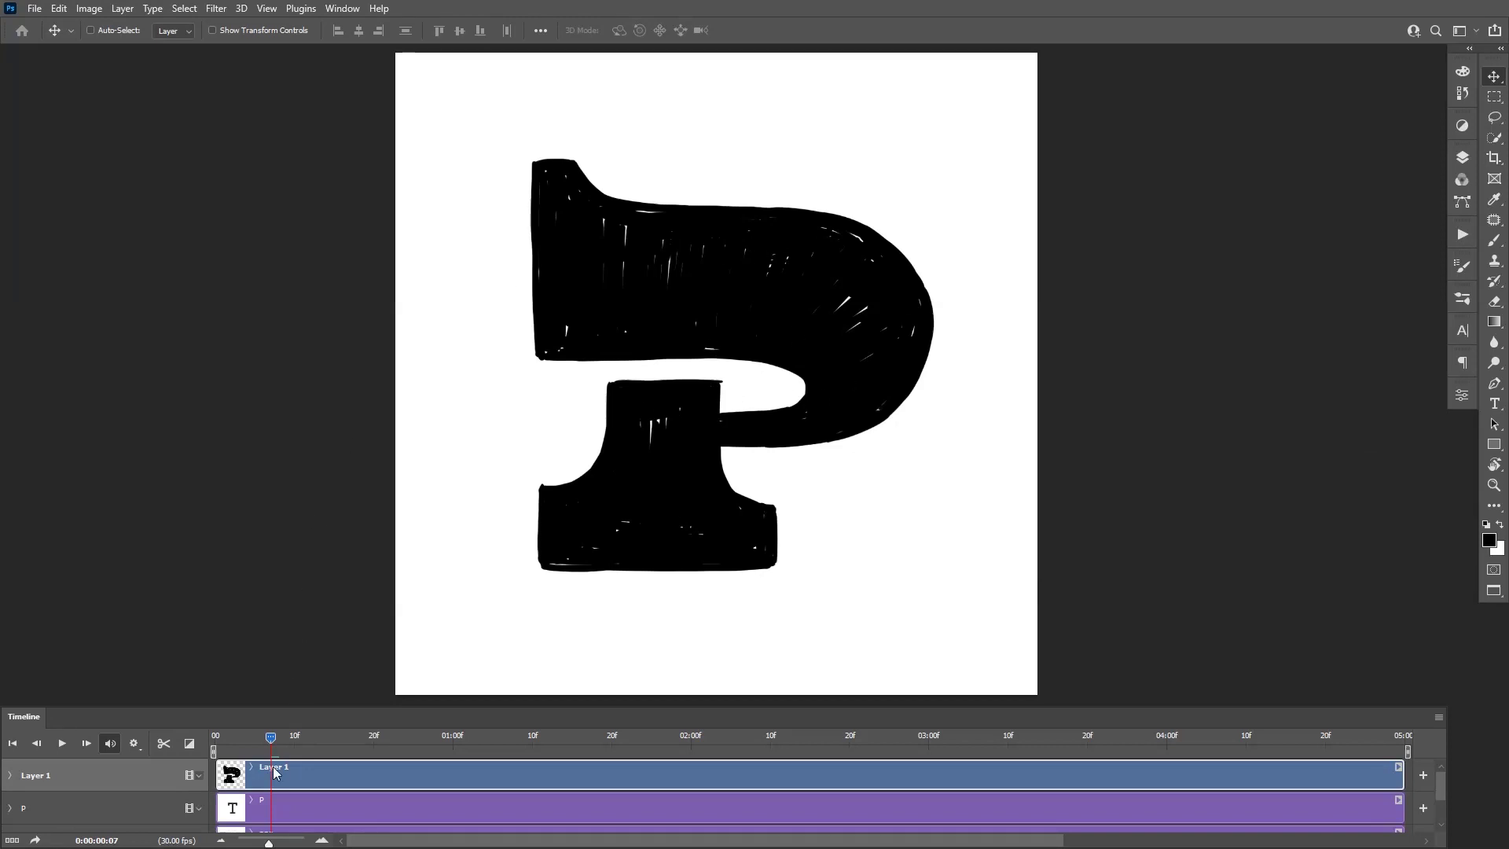
Scrub through the drawn frames to check the morph and return the playhead to the start
{"action": "left_click", "coordinate": [263, 745]}
{"action": "mouse_move", "coordinate": [261, 742]}
{"action": "left_mouse_down"}
{"action": "mouse_move", "coordinate": [218, 746]}
{"action": "mouse_move", "coordinate": [269, 752]}
{"action": "left_mouse_up"}
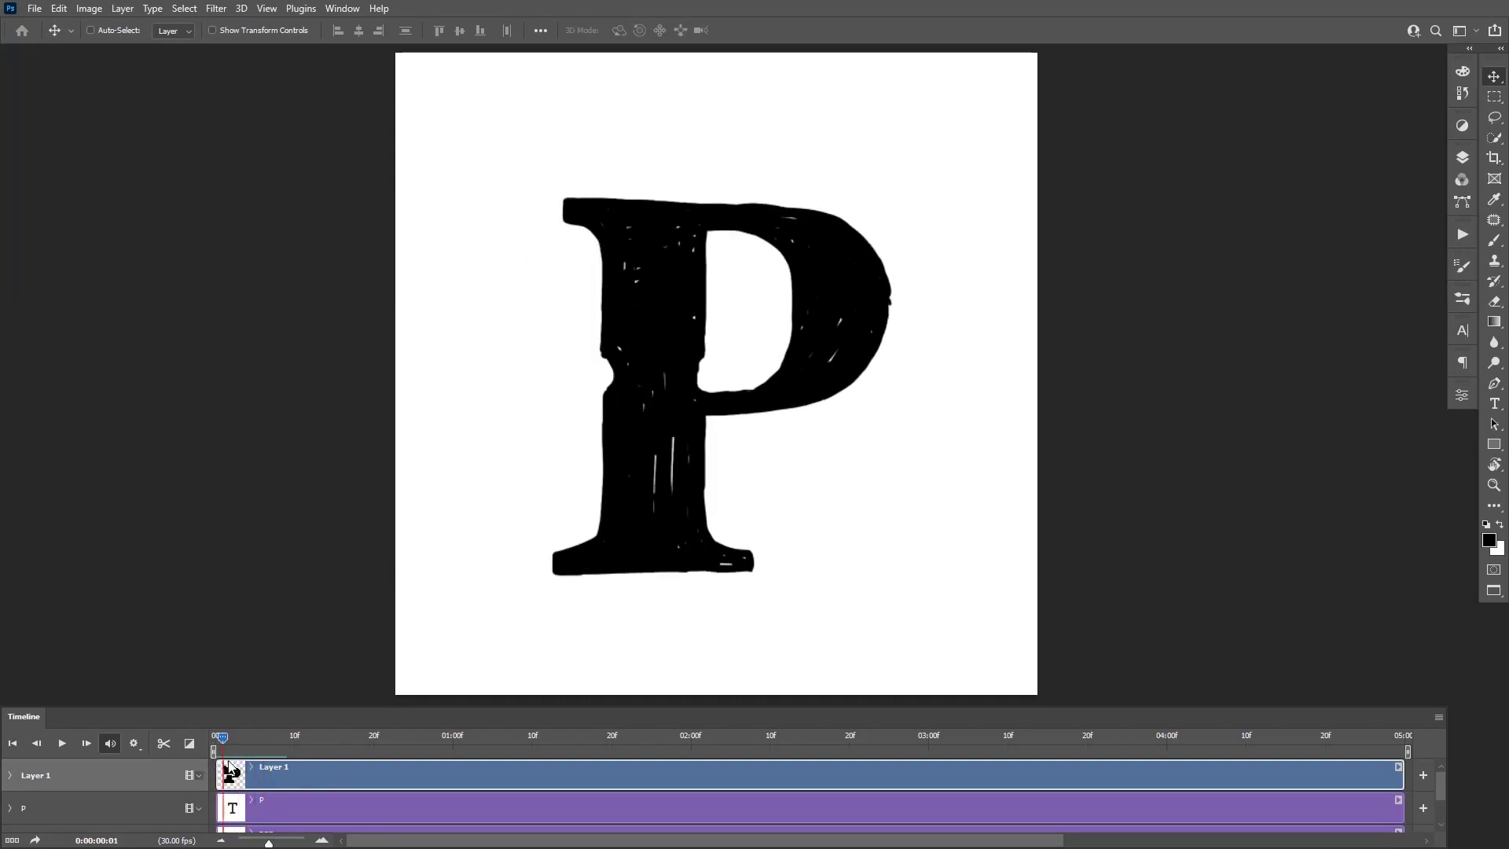
{"action": "mouse_move", "coordinate": [232, 768]}
{"action": "left_mouse_down"}
{"action": "mouse_move", "coordinate": [269, 772]}
{"action": "mouse_move", "coordinate": [220, 780]}
{"action": "mouse_move", "coordinate": [255, 783]}
{"action": "left_mouse_up"}
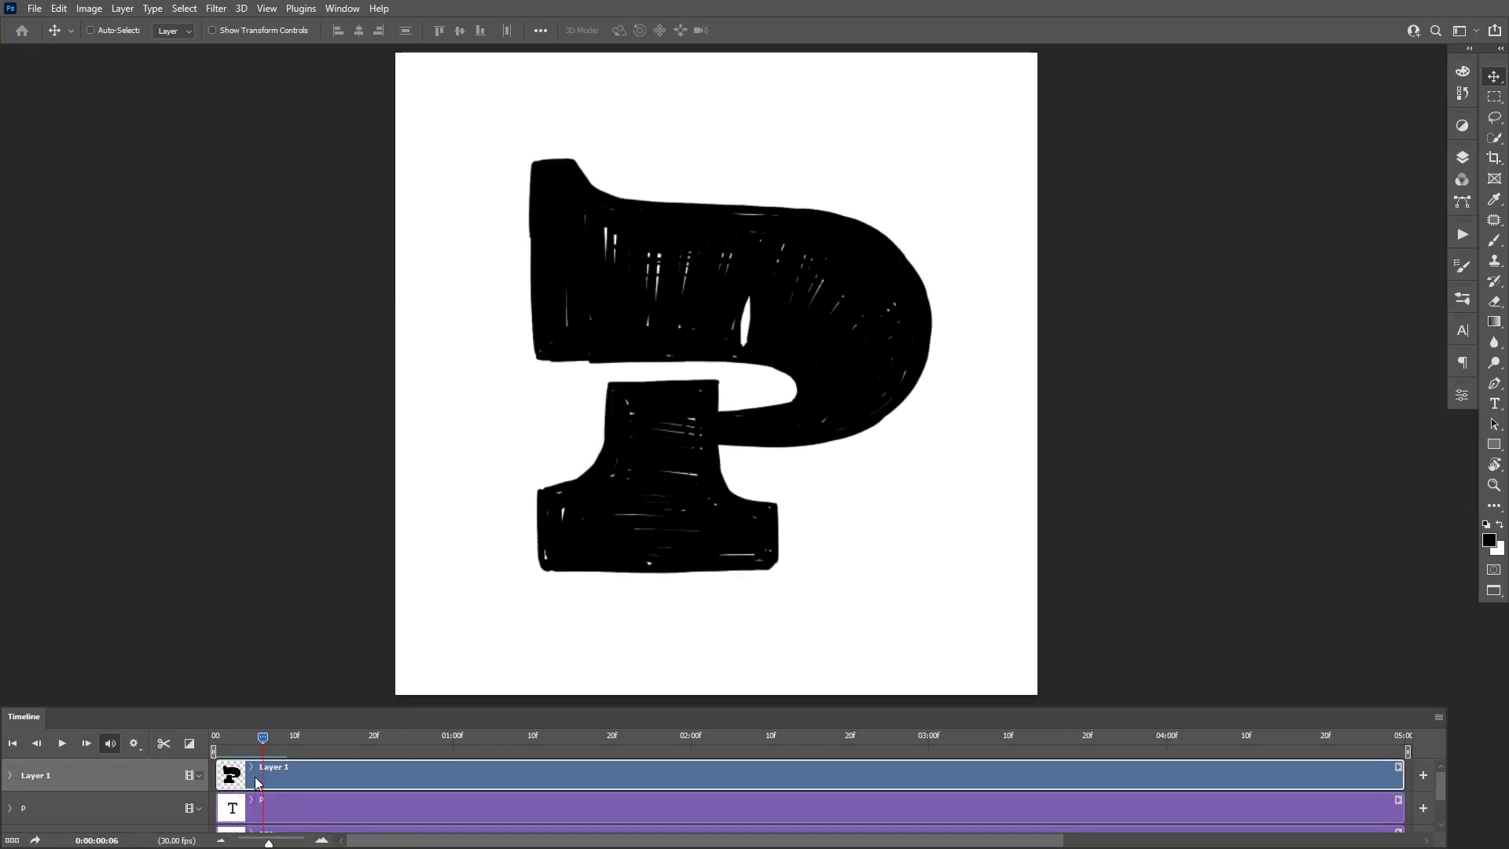
{"action": "mouse_move", "coordinate": [228, 782]}
{"action": "left_mouse_down"}
{"action": "mouse_move", "coordinate": [279, 790]}
{"action": "mouse_move", "coordinate": [214, 792]}
{"action": "left_mouse_up"}
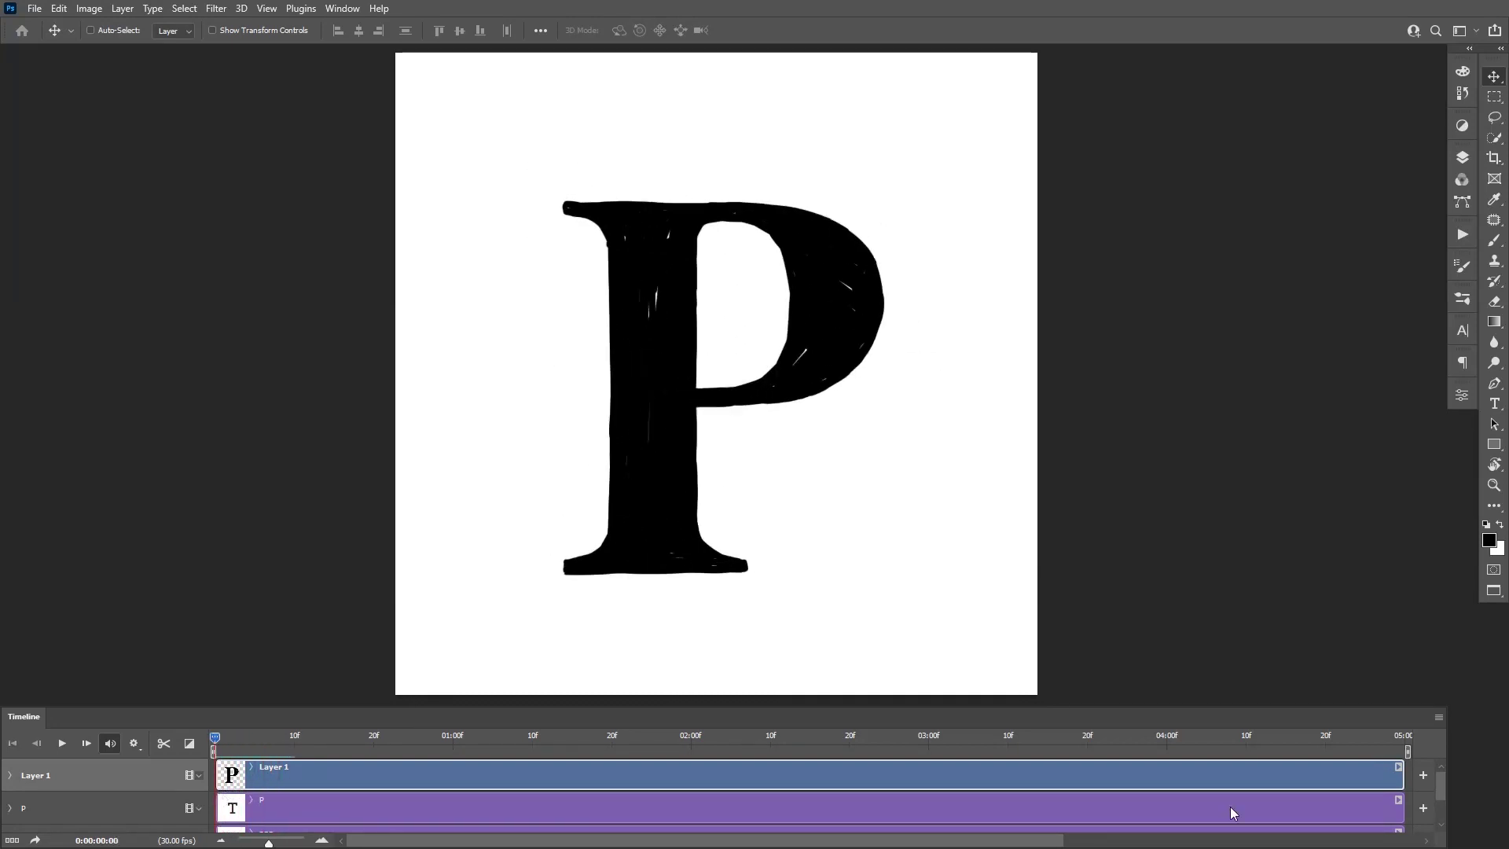
Trim the end of the Layer 1 clip to about frame 7 and play the animation from the start
{"action": "left_click_drag", "start_coordinate": [1402, 781], "coordinate": [214, 742]}
{"action": "key", "text": "space"}
{"action": "key", "text": "space"}
{"action": "key", "text": "space"}
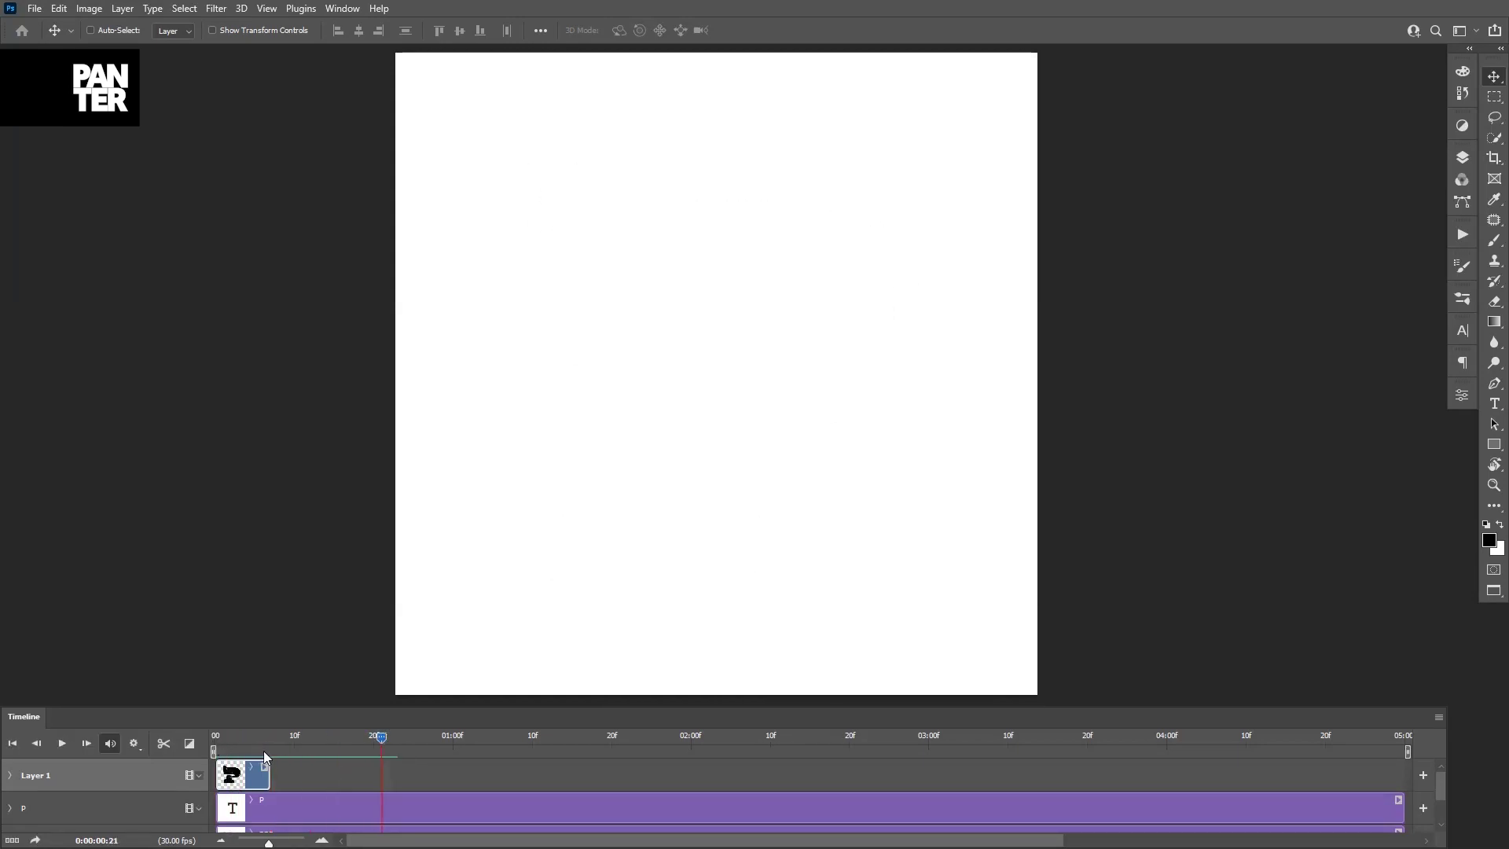
Extend the Layer 1 clip to about 15 frames, expand its track properties and enlarge the timeline area
{"action": "mouse_move", "coordinate": [380, 741]}
{"action": "left_mouse_down"}
{"action": "mouse_move", "coordinate": [211, 746]}
{"action": "mouse_move", "coordinate": [336, 782]}
{"action": "left_mouse_up"}
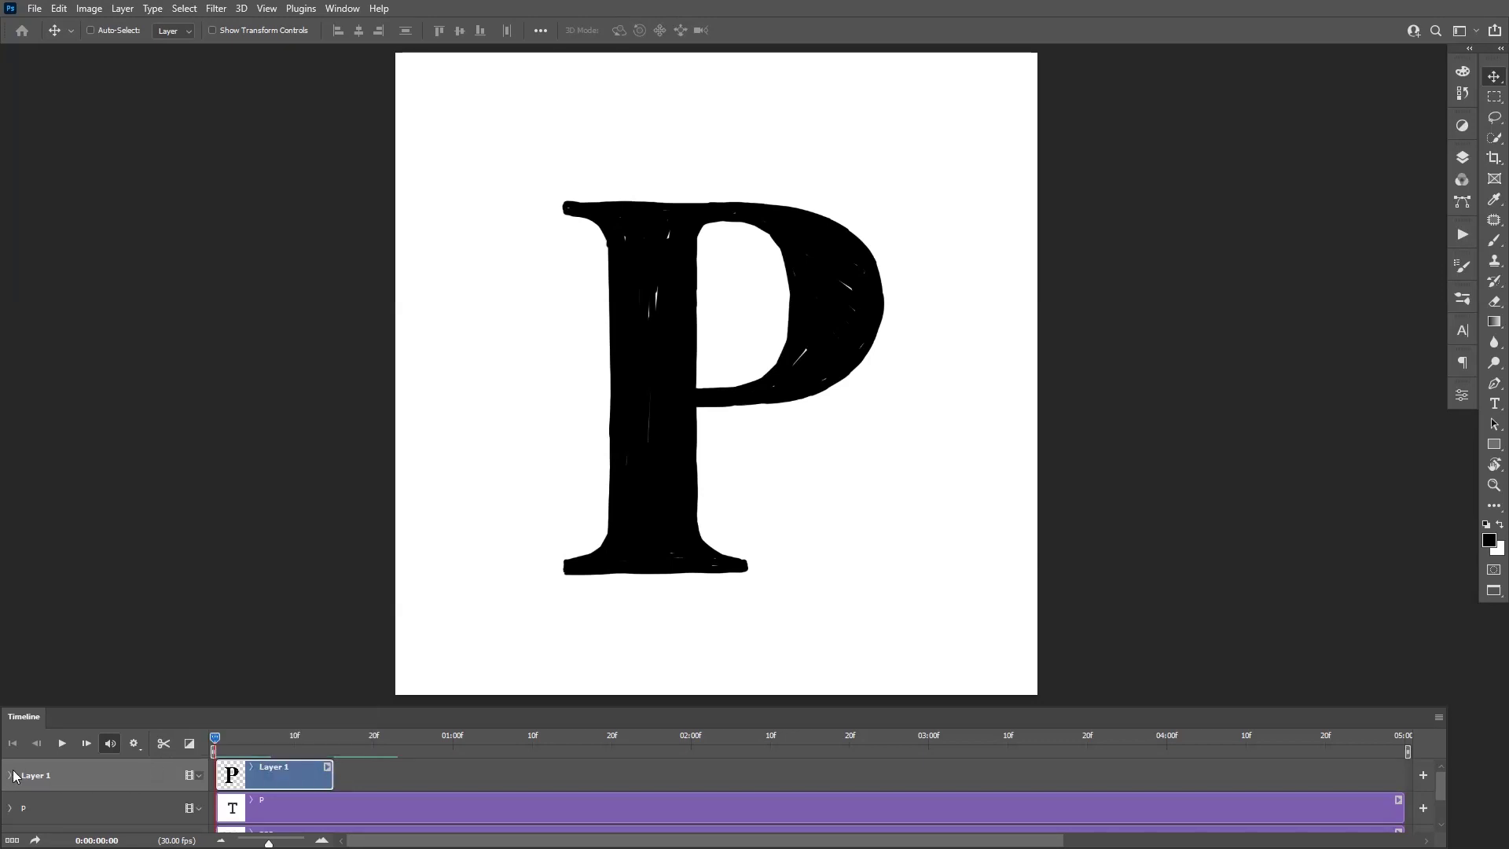
{"action": "left_click", "coordinate": [200, 779]}
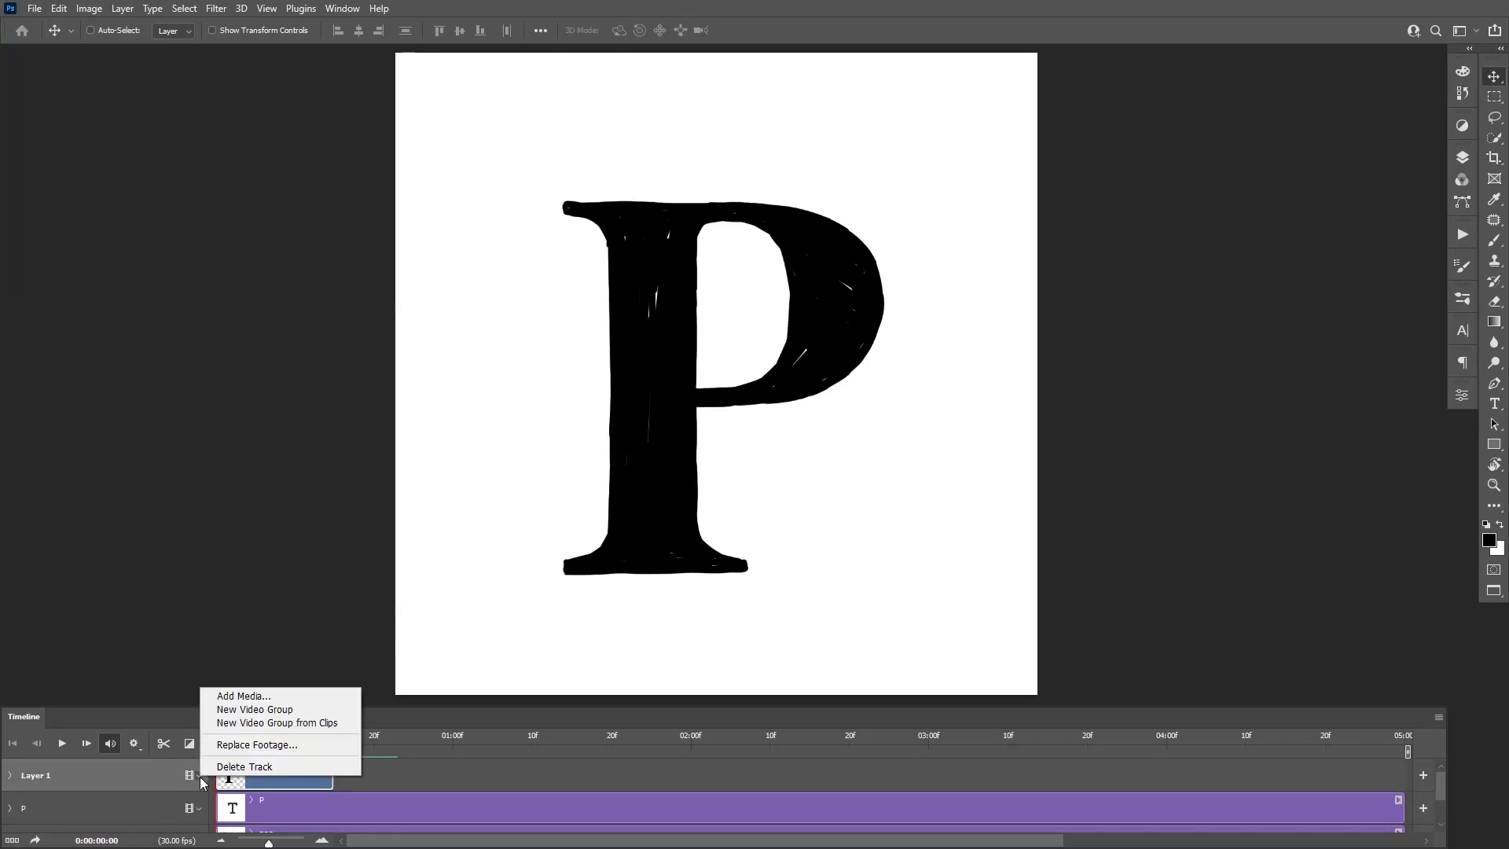
{"action": "left_click", "coordinate": [200, 777]}
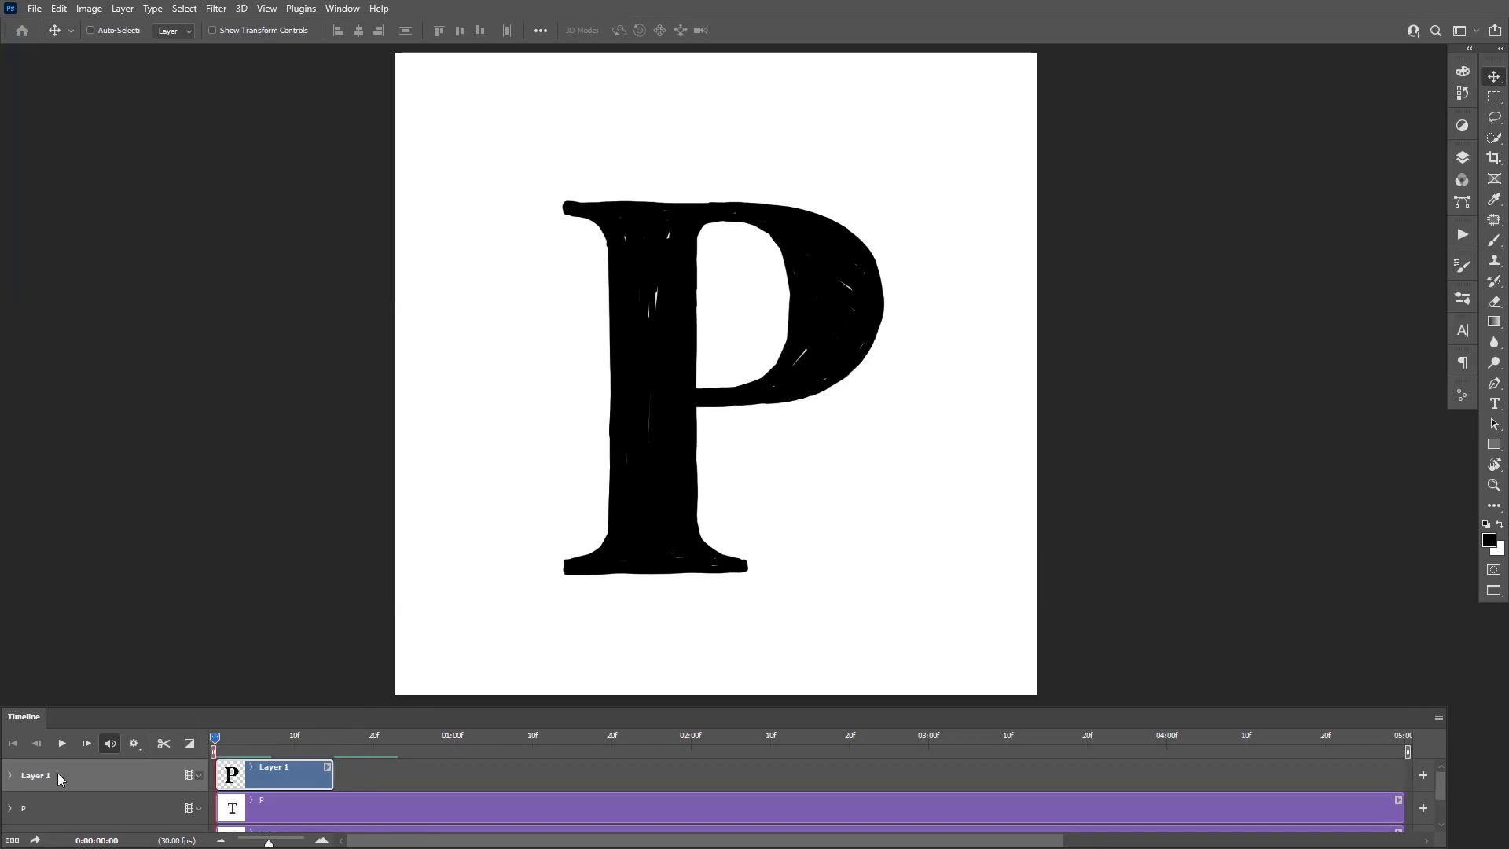
{"action": "left_click", "coordinate": [10, 775]}
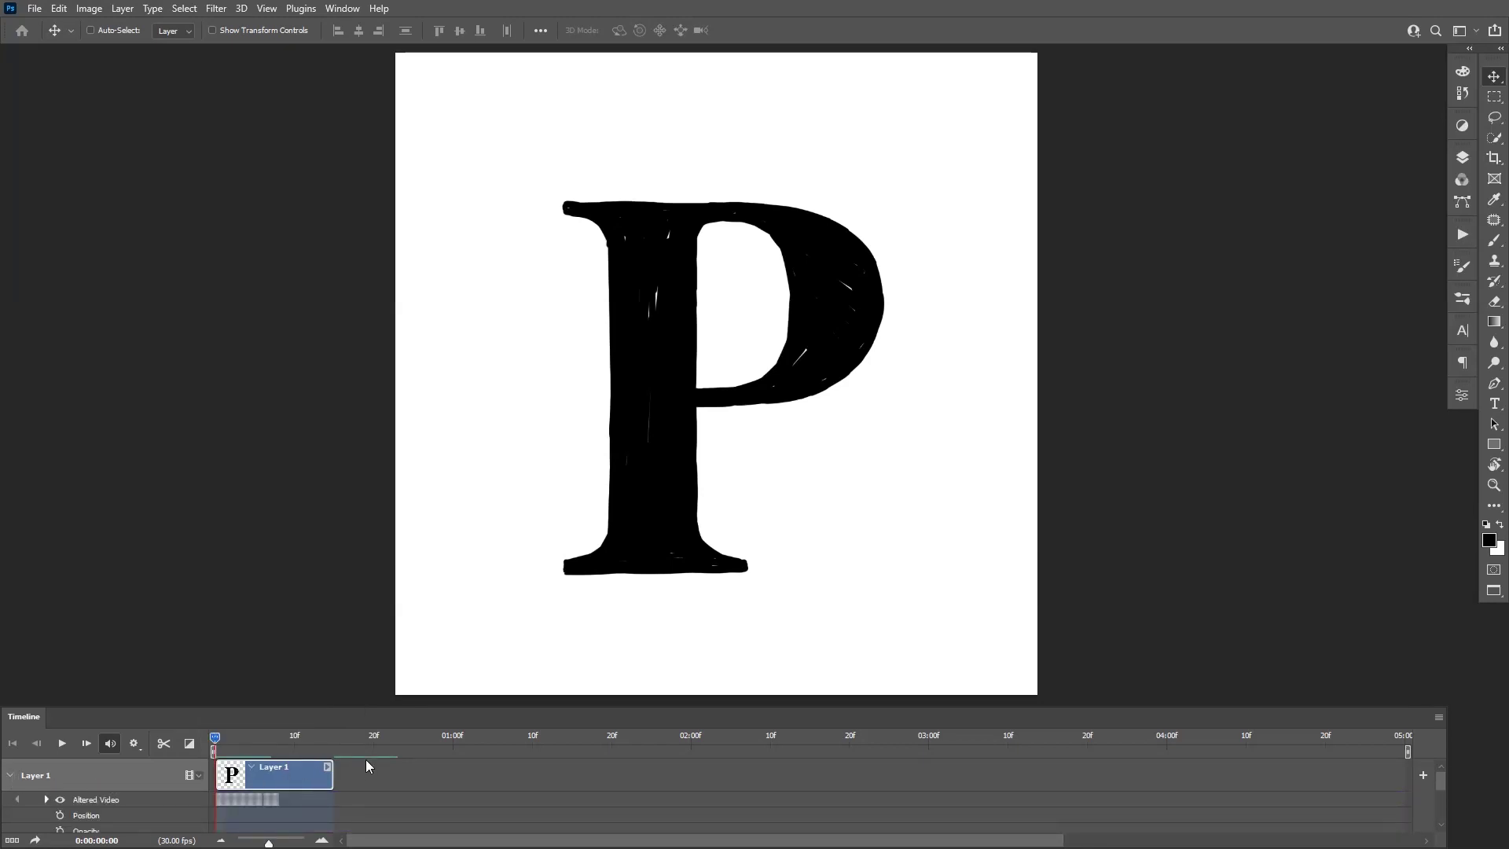
{"action": "left_click_drag", "start_coordinate": [373, 699], "coordinate": [392, 641]}
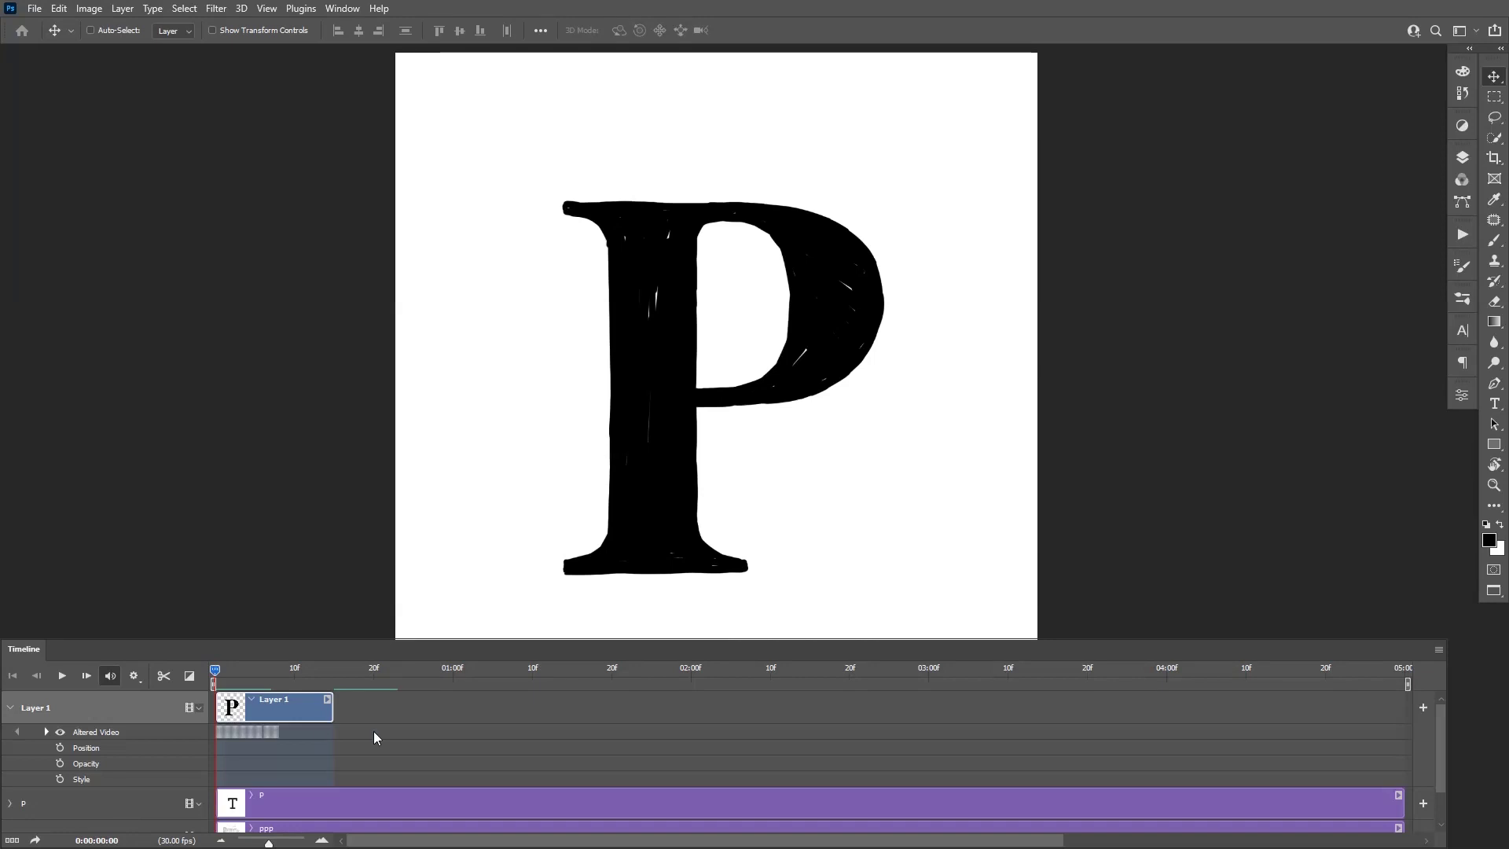
Slow the Layer 1 clip down to a speed of 38.19%
{"action": "right_click", "coordinate": [300, 700]}
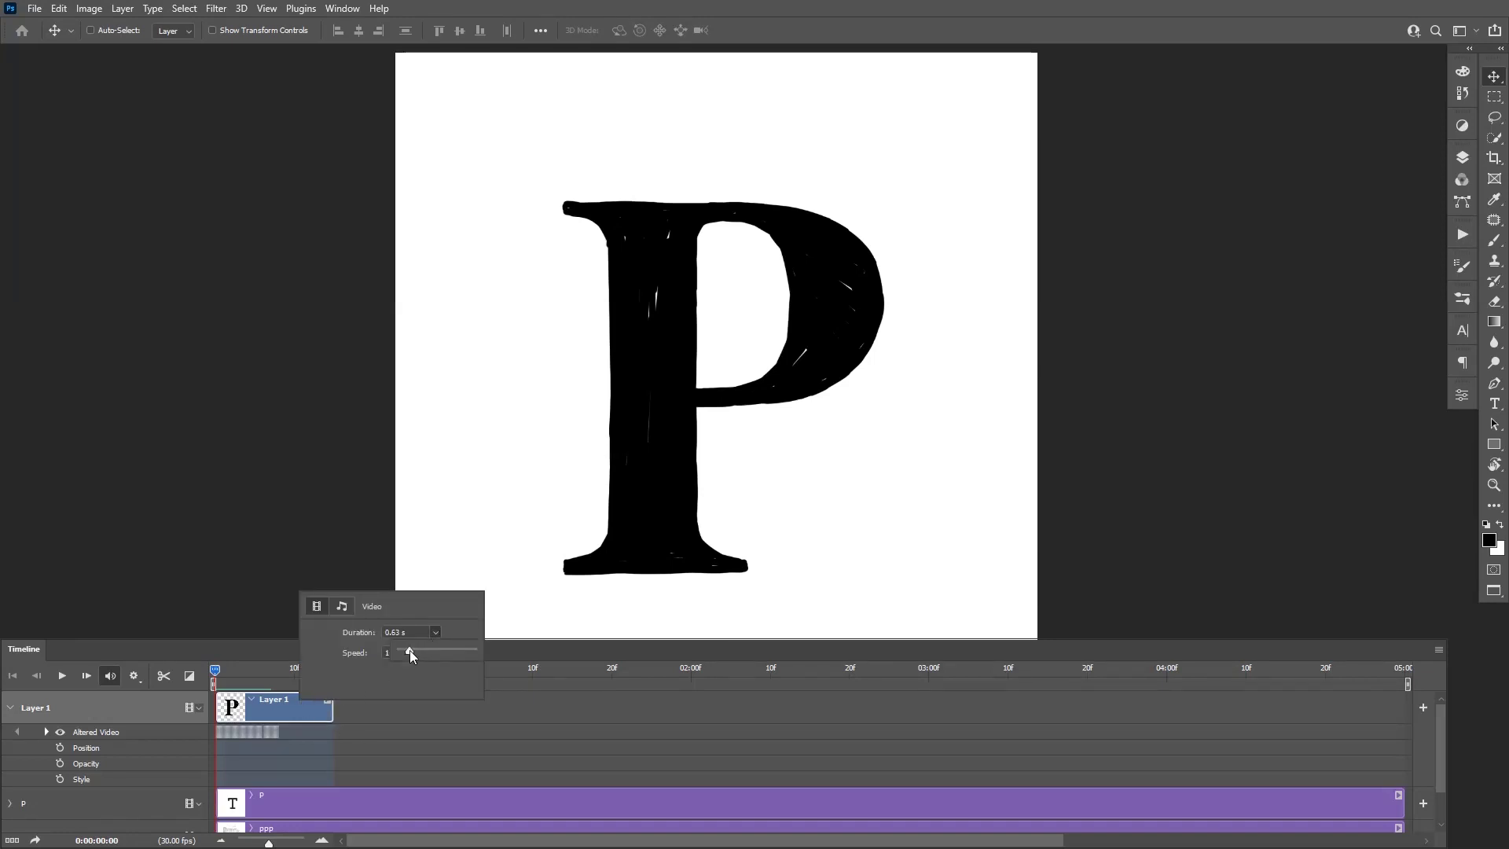
{"action": "mouse_move", "coordinate": [412, 651]}
{"action": "left_mouse_down"}
{"action": "mouse_move", "coordinate": [428, 671]}
{"action": "mouse_move", "coordinate": [405, 672]}
{"action": "left_mouse_up"}
{"action": "left_click", "coordinate": [435, 653]}
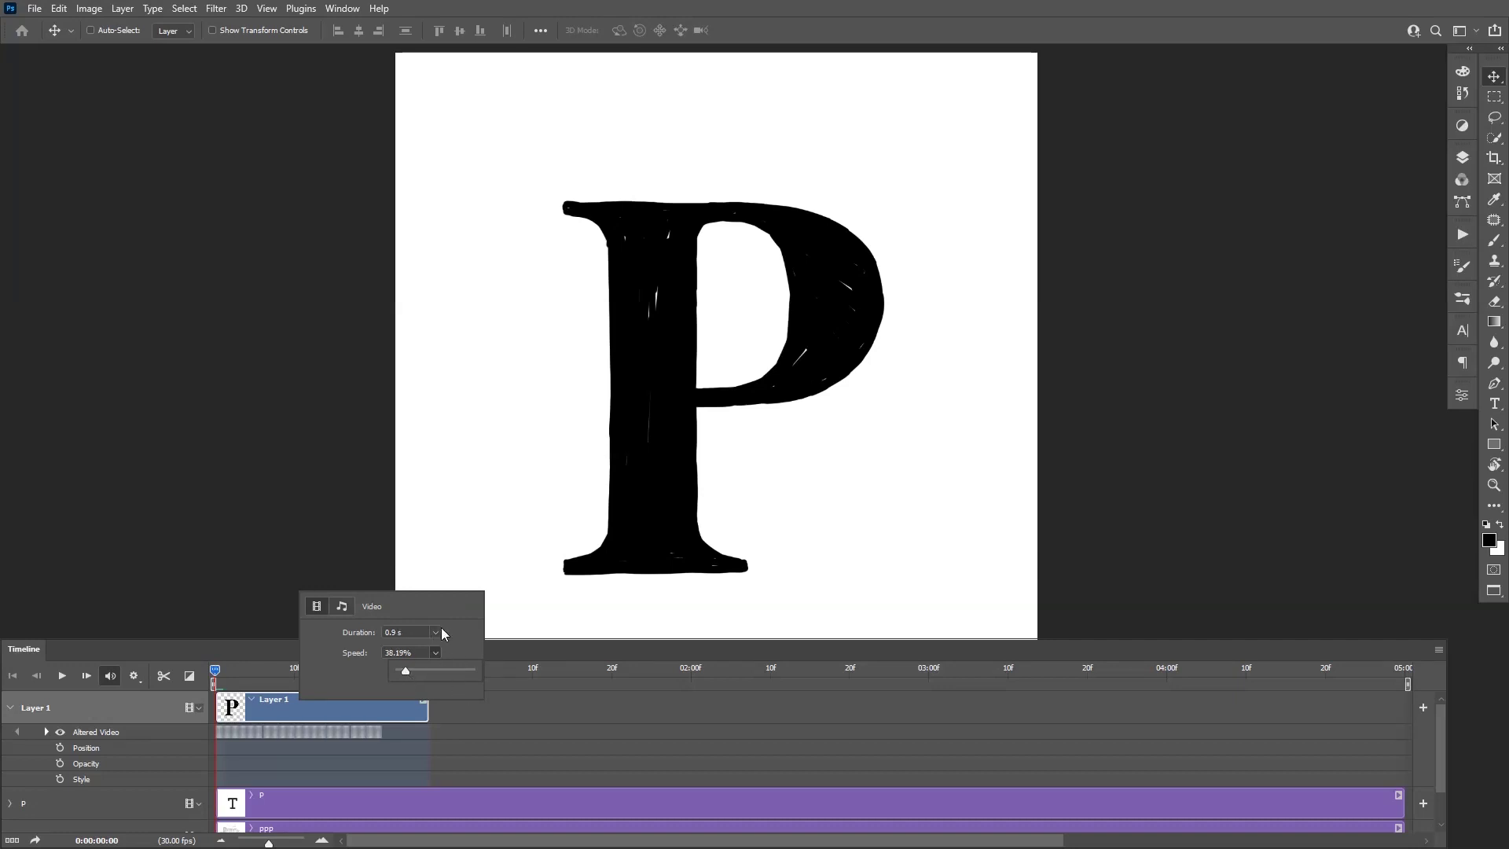
{"action": "left_click", "coordinate": [475, 717]}
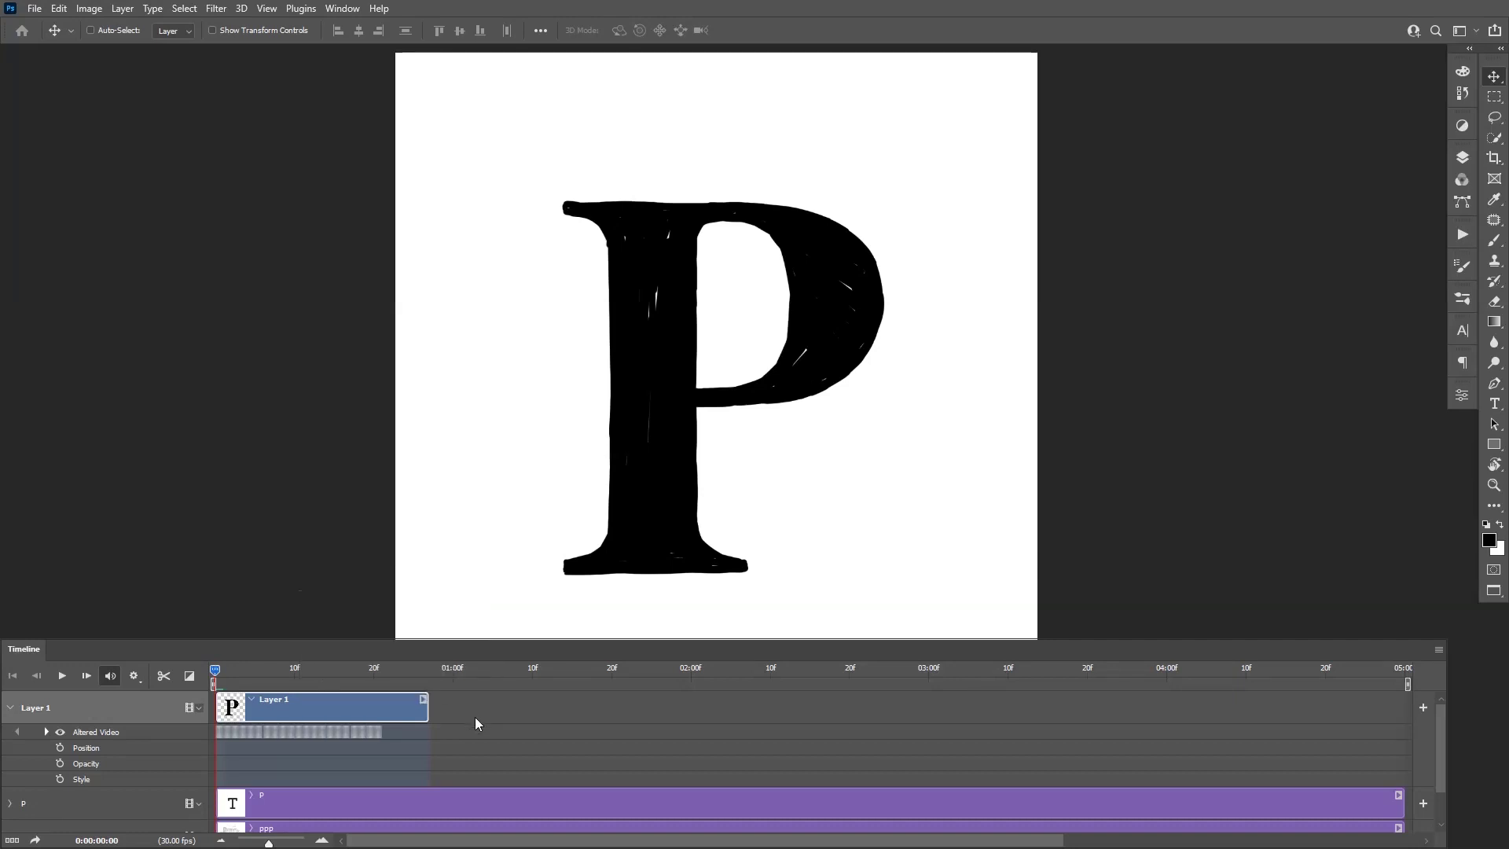
Play back the slowed animation, trim the Layer 1 clip to about 22 frames and return the playhead to the start
{"action": "key", "text": "space"}
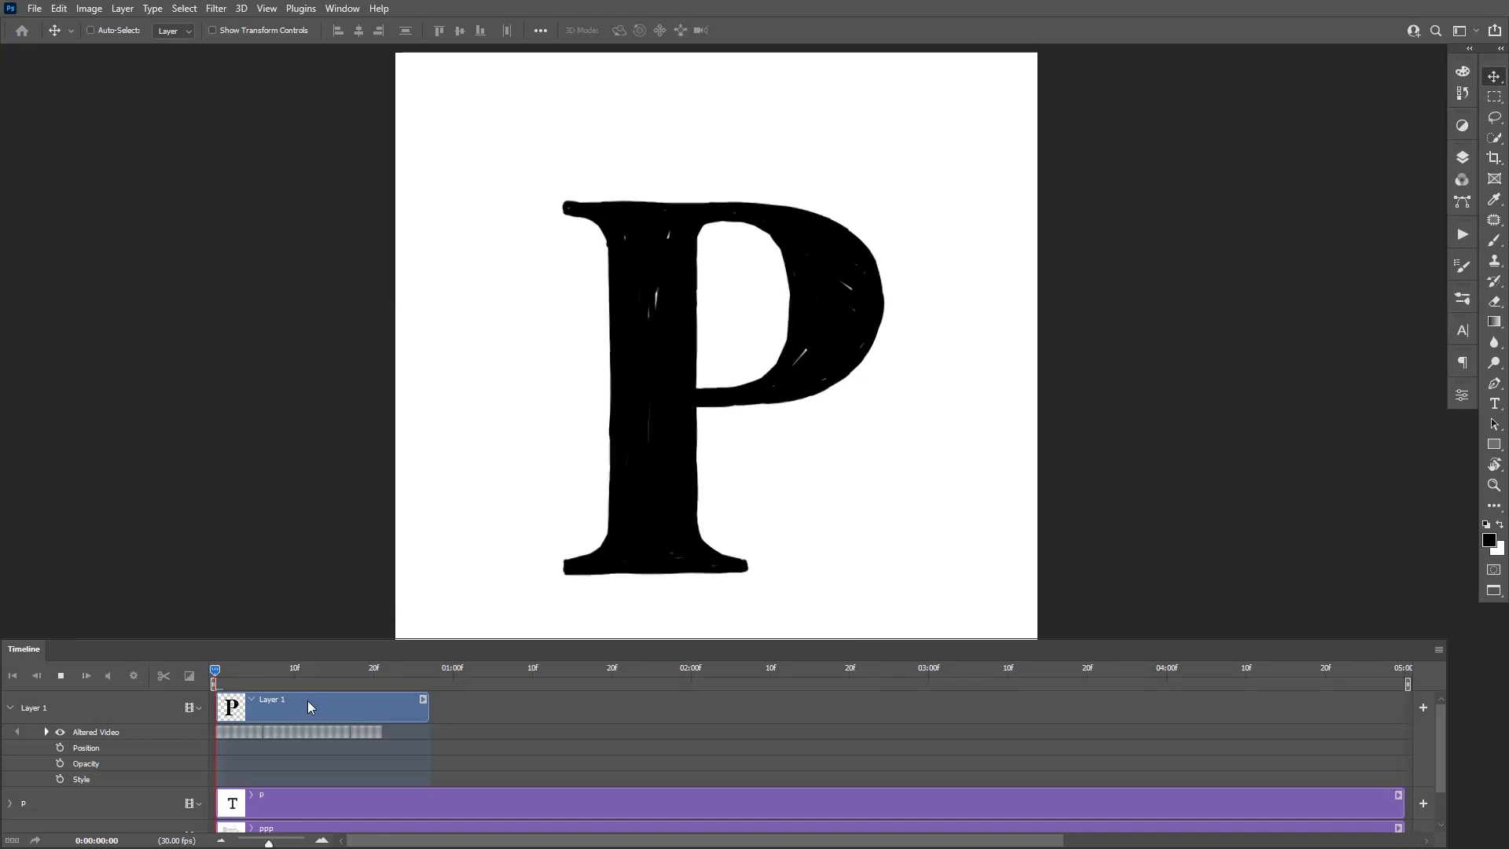
{"action": "key", "text": "space"}
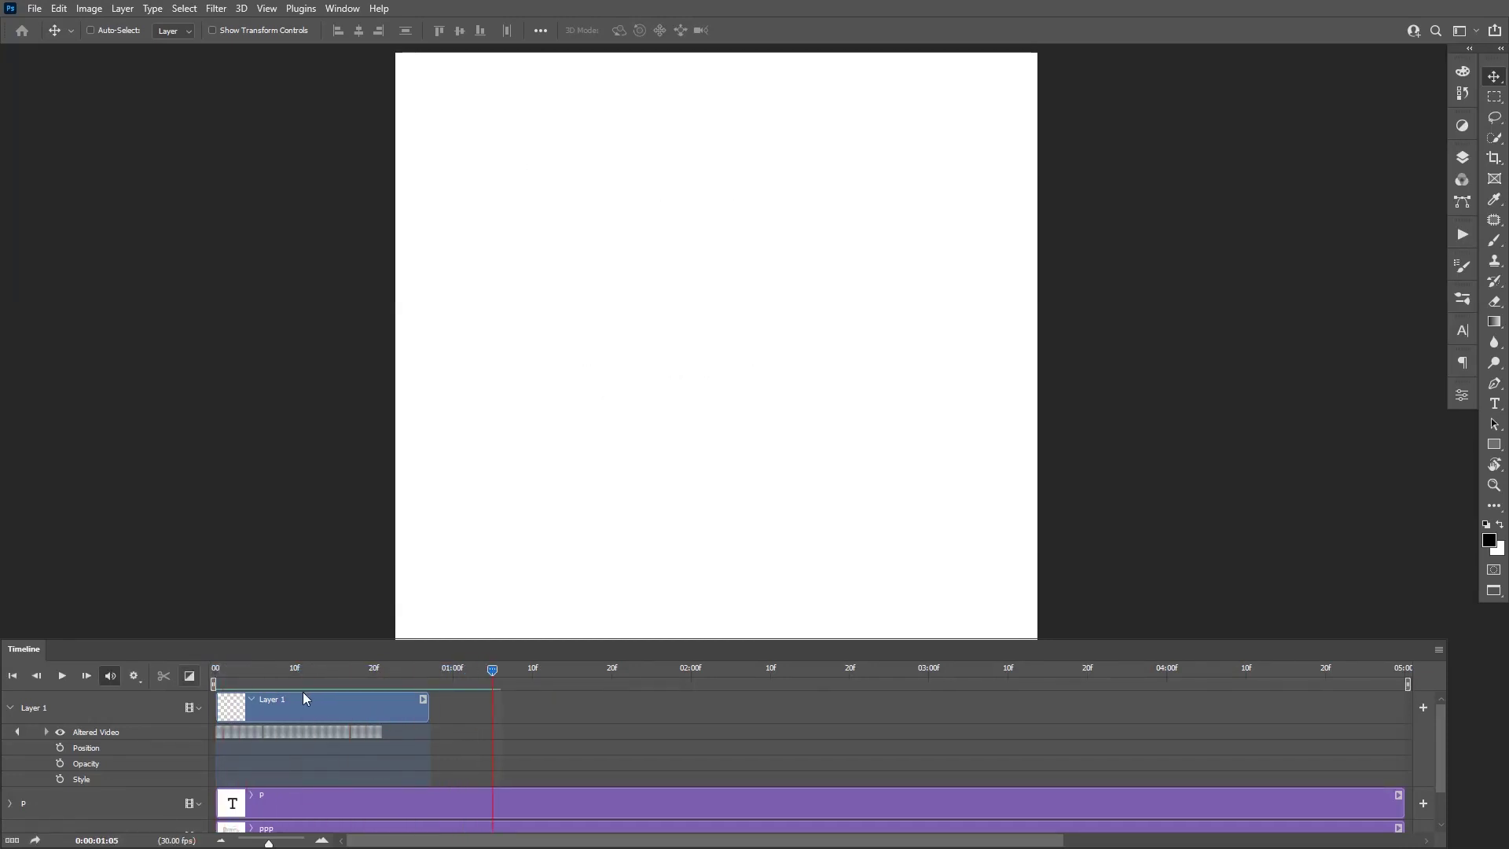
{"action": "key", "text": "space"}
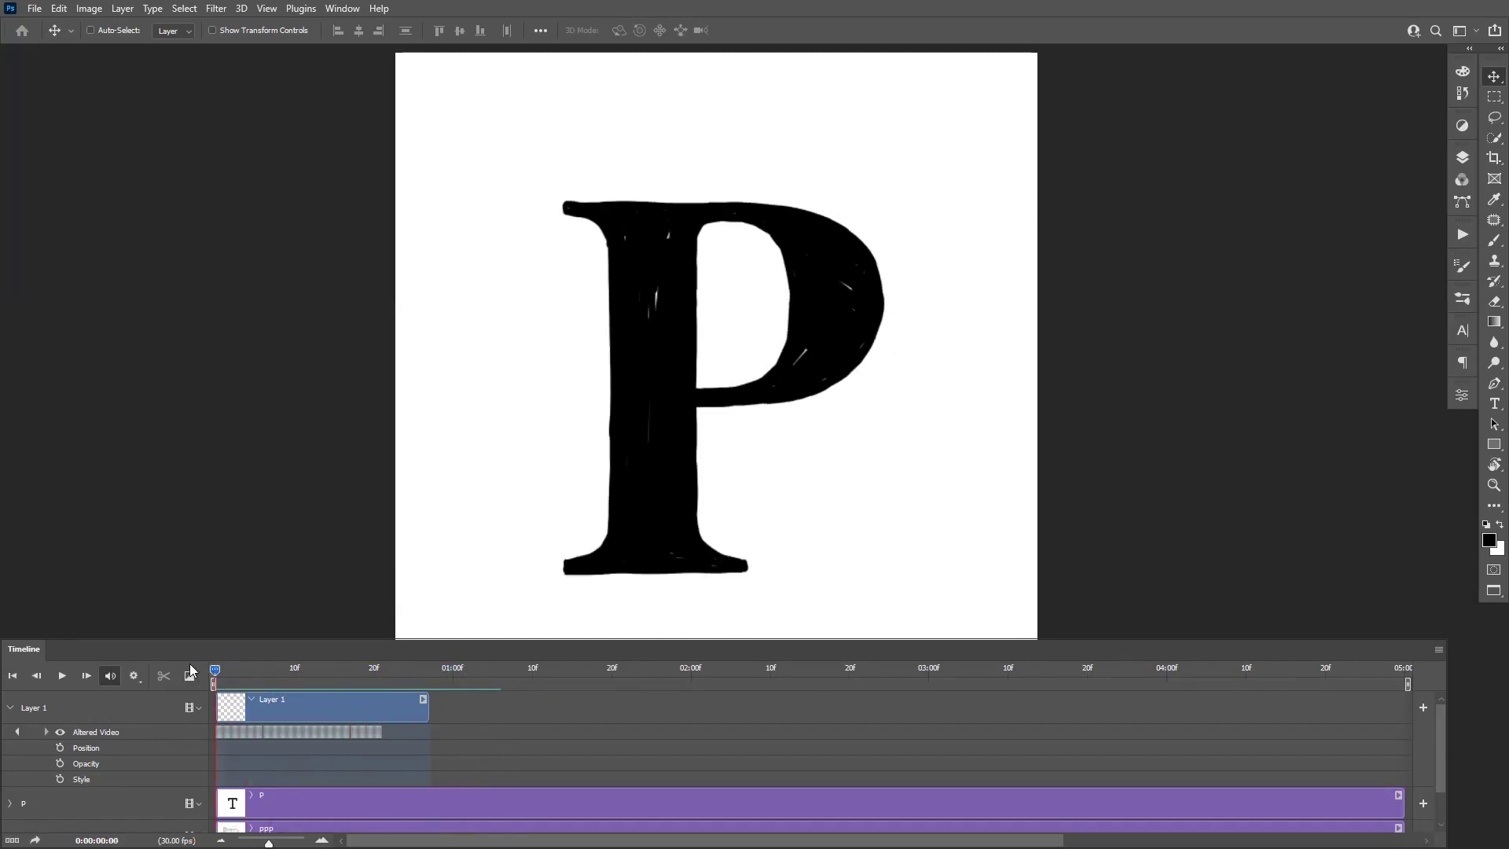
{"action": "key", "text": "space"}
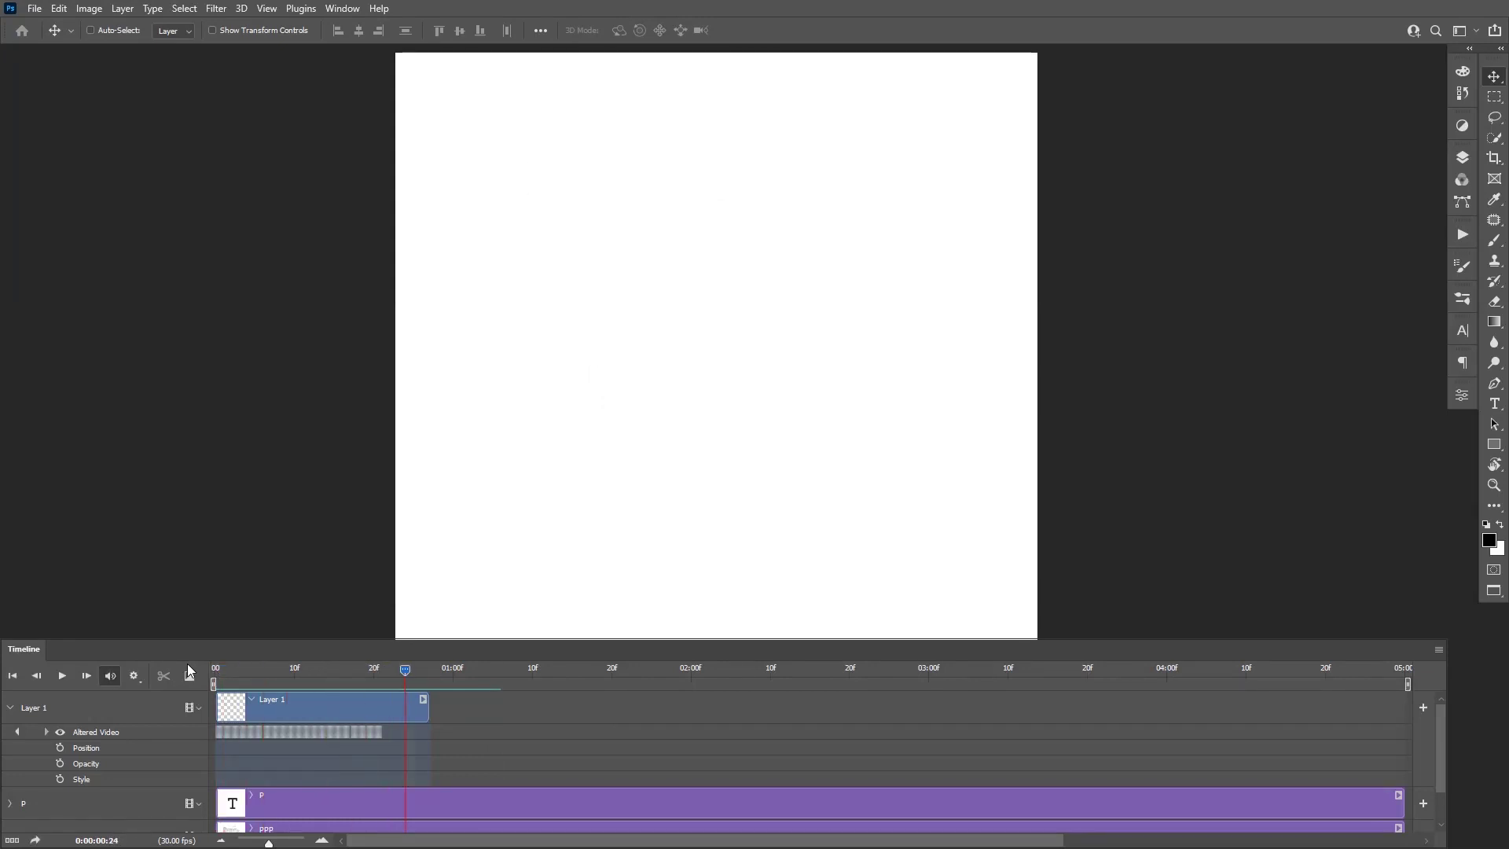
{"action": "left_click_drag", "start_coordinate": [407, 672], "coordinate": [383, 675]}
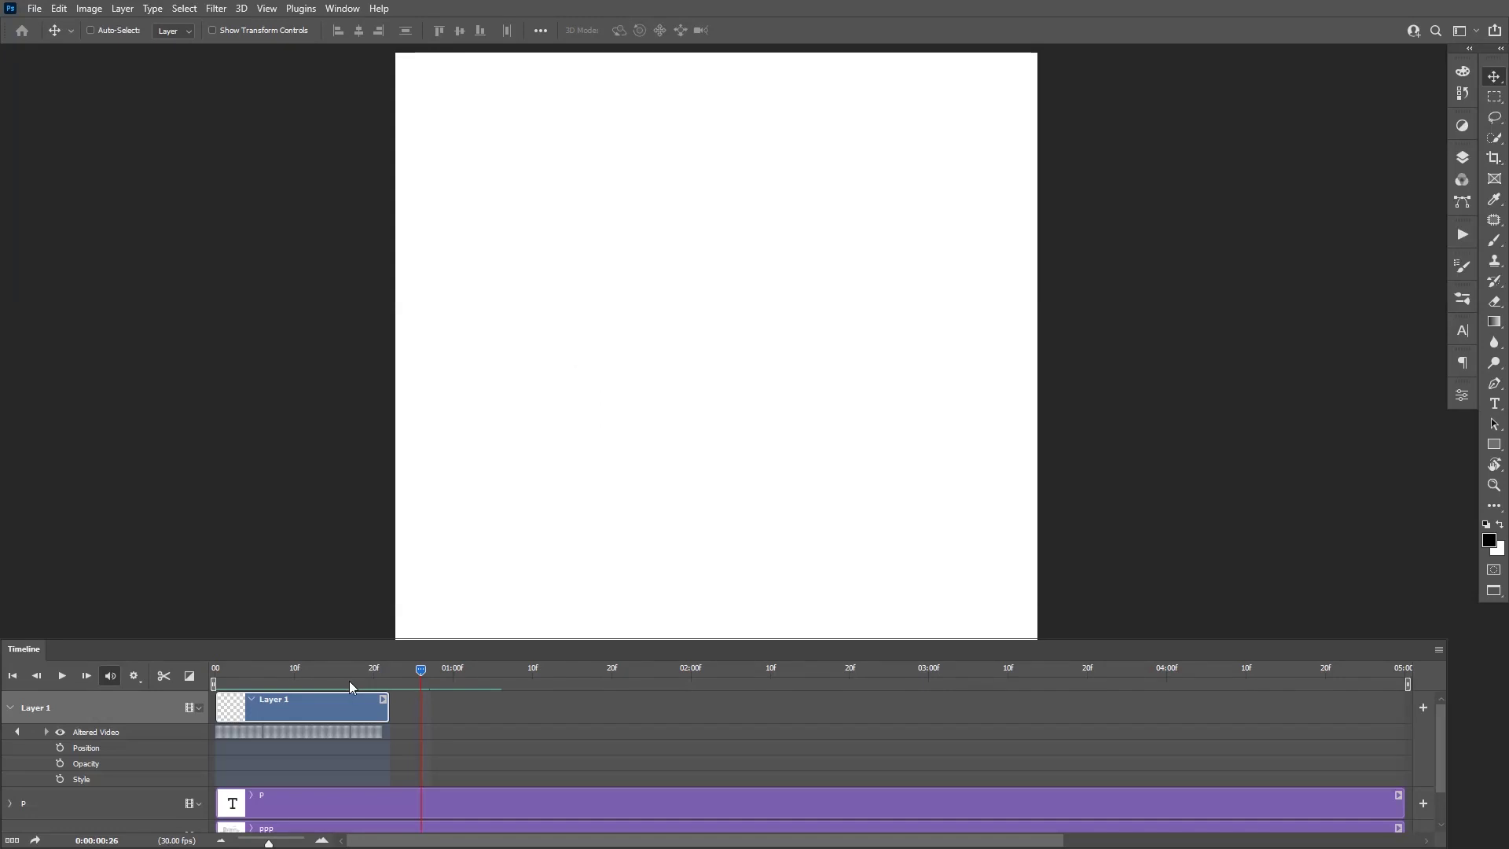
{"action": "left_click_drag", "start_coordinate": [349, 681], "coordinate": [143, 654]}
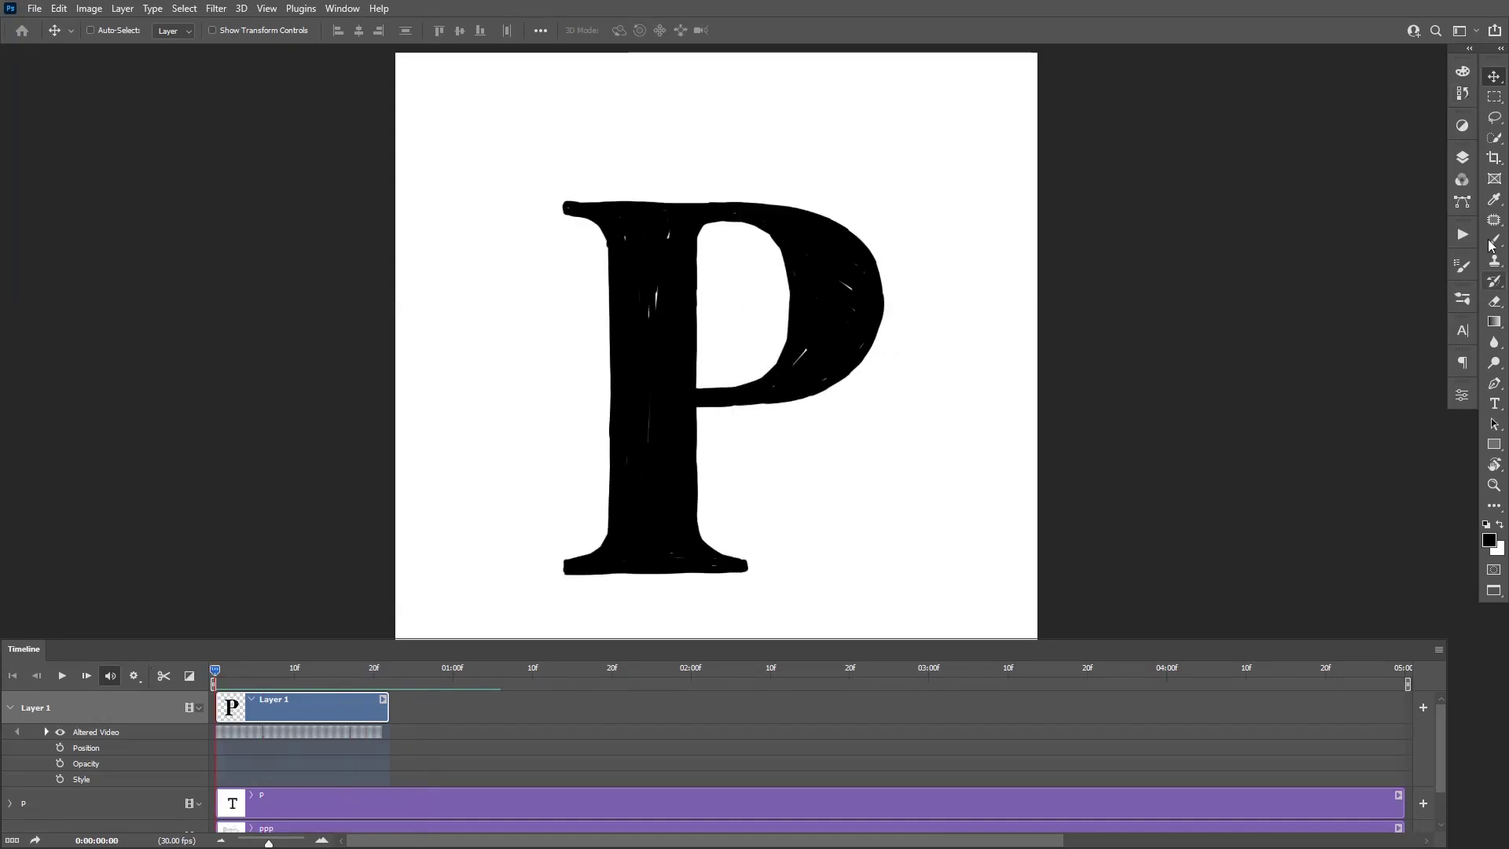
Add an Invert adjustment layer above Layer 1
{"action": "left_click", "coordinate": [1467, 128]}
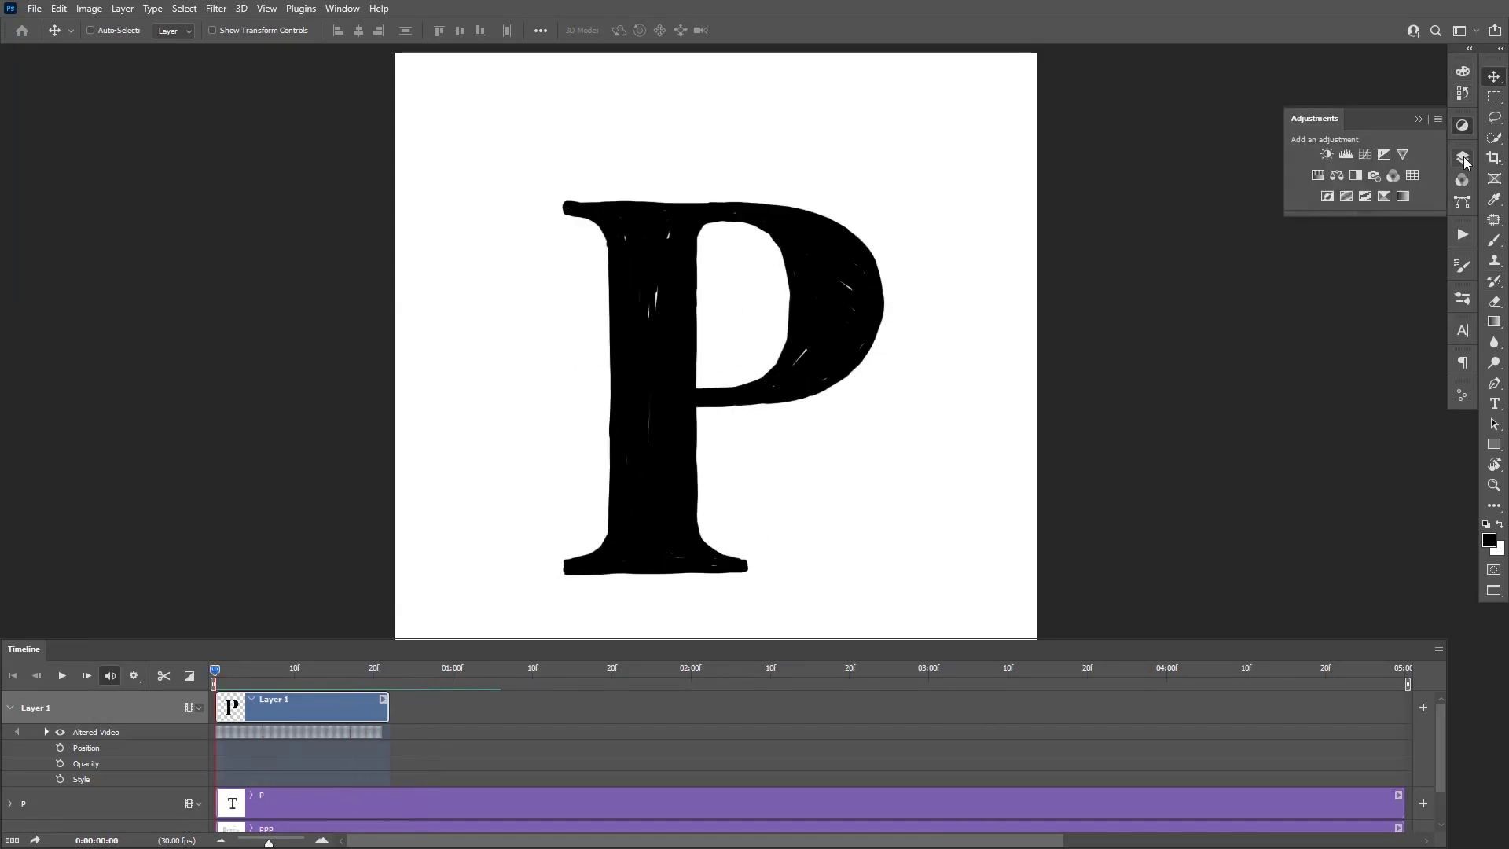
{"action": "left_click", "coordinate": [1463, 159]}
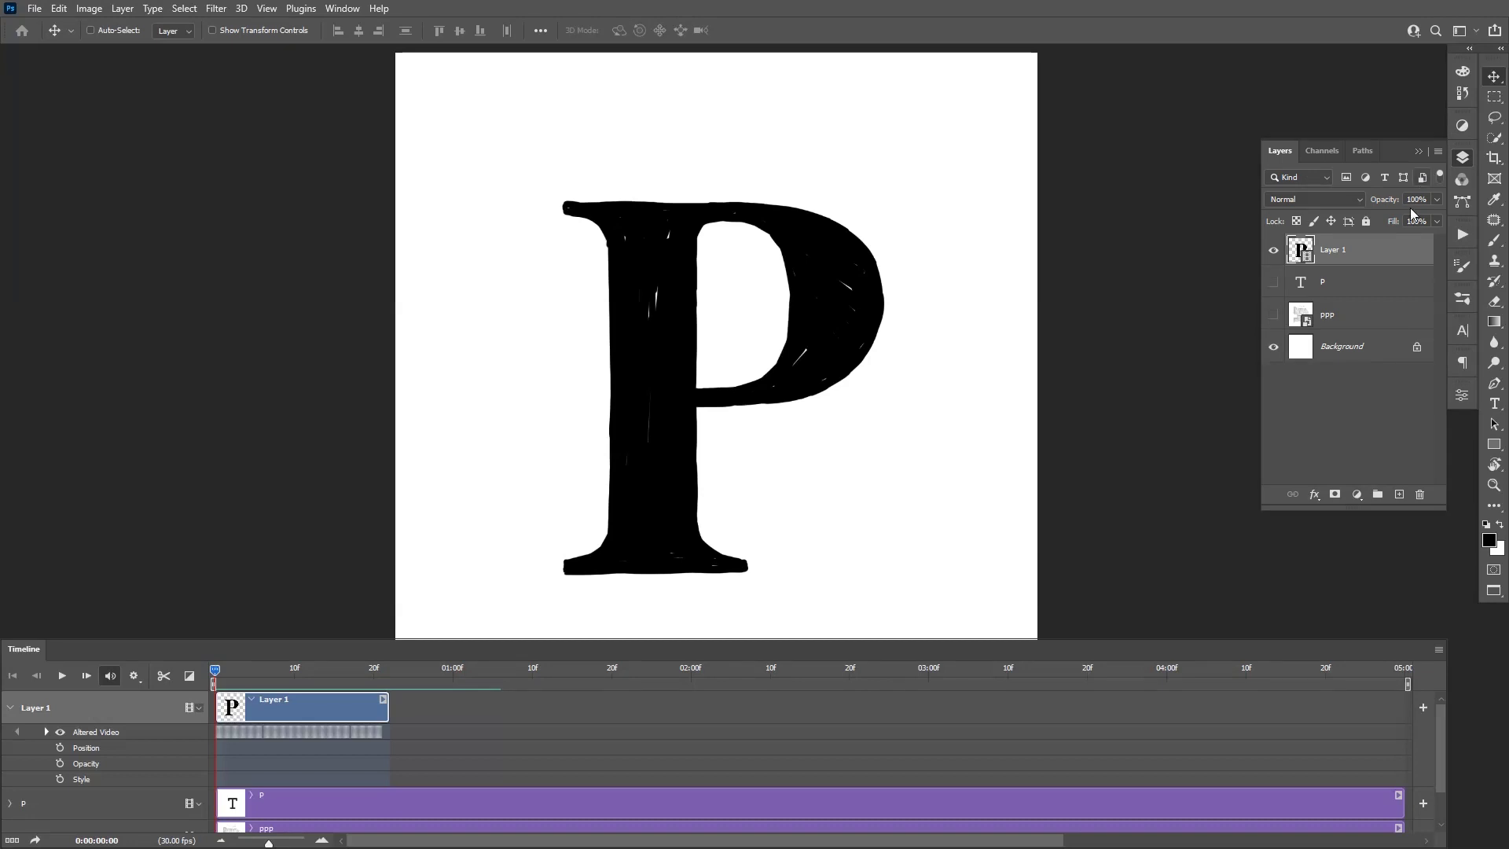
{"action": "left_click", "coordinate": [1463, 125]}
{"action": "left_click", "coordinate": [1329, 197]}
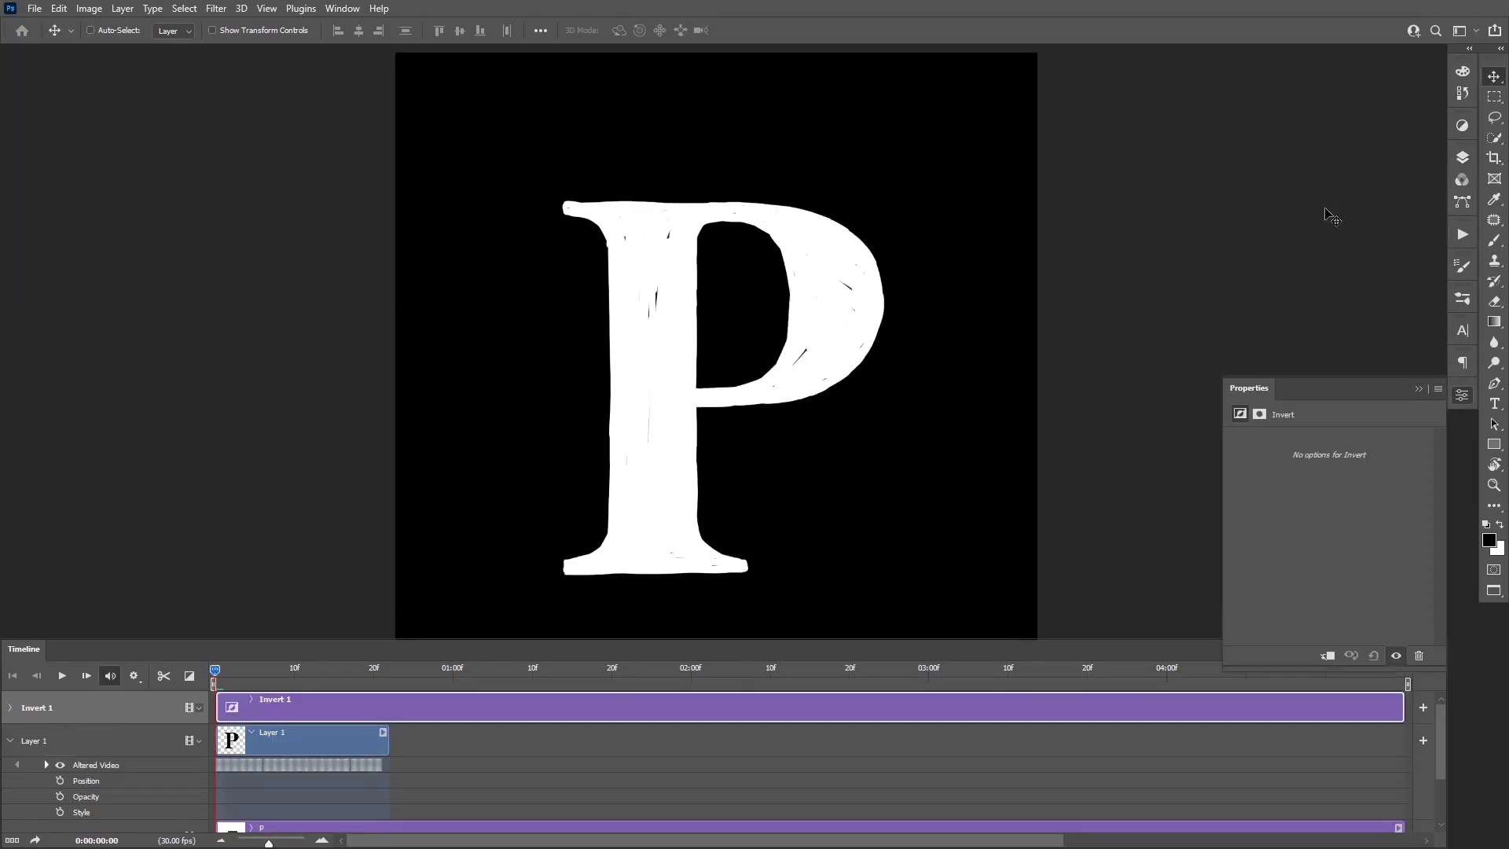
Play the inverted animation, return the playhead to the start and close the adjustment's properties
{"action": "key", "text": "space"}
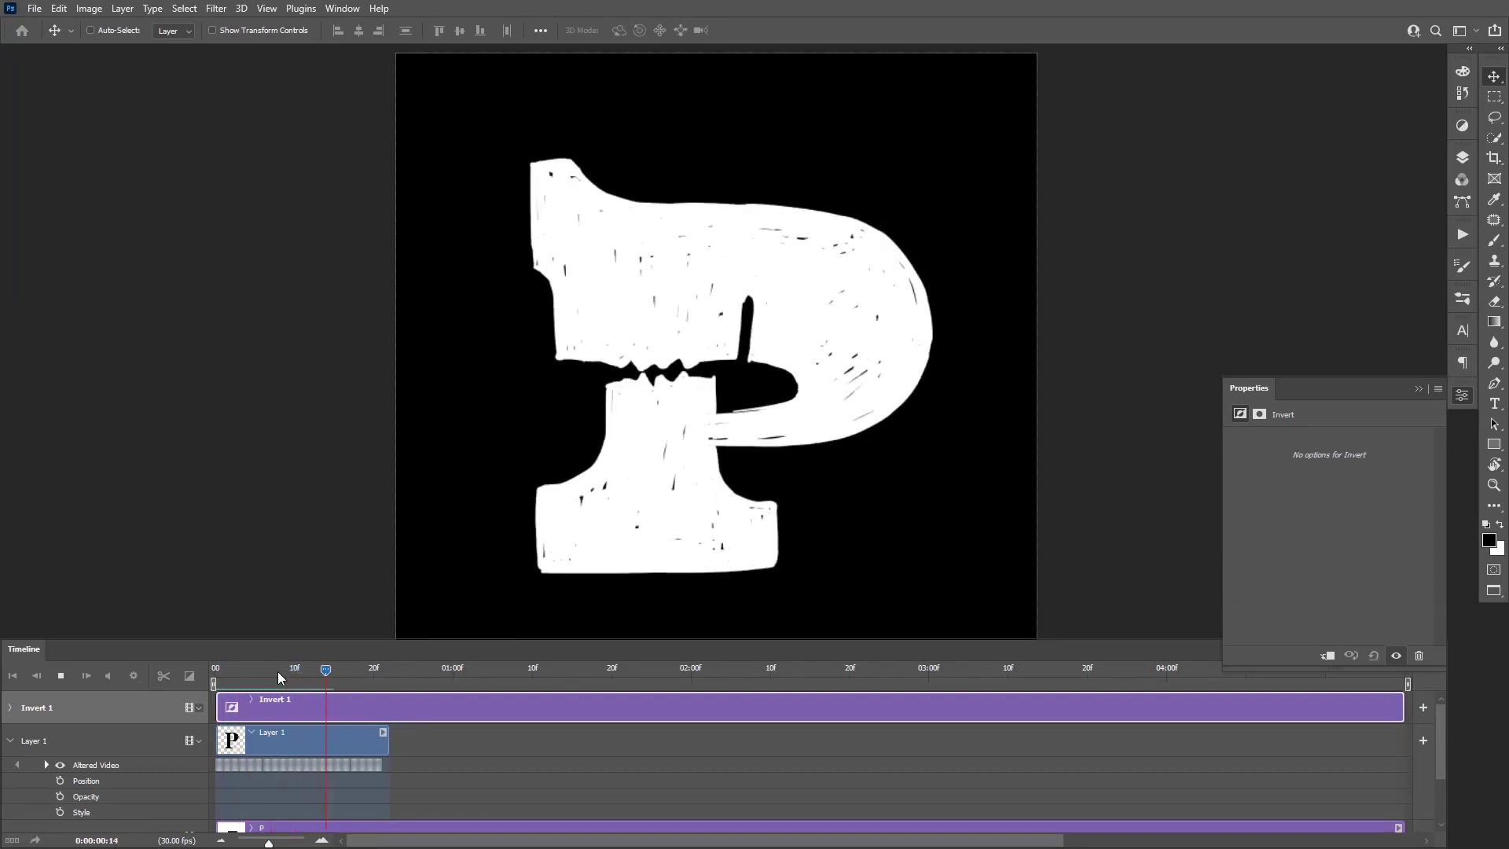
{"action": "left_click_drag", "start_coordinate": [385, 672], "coordinate": [216, 686]}
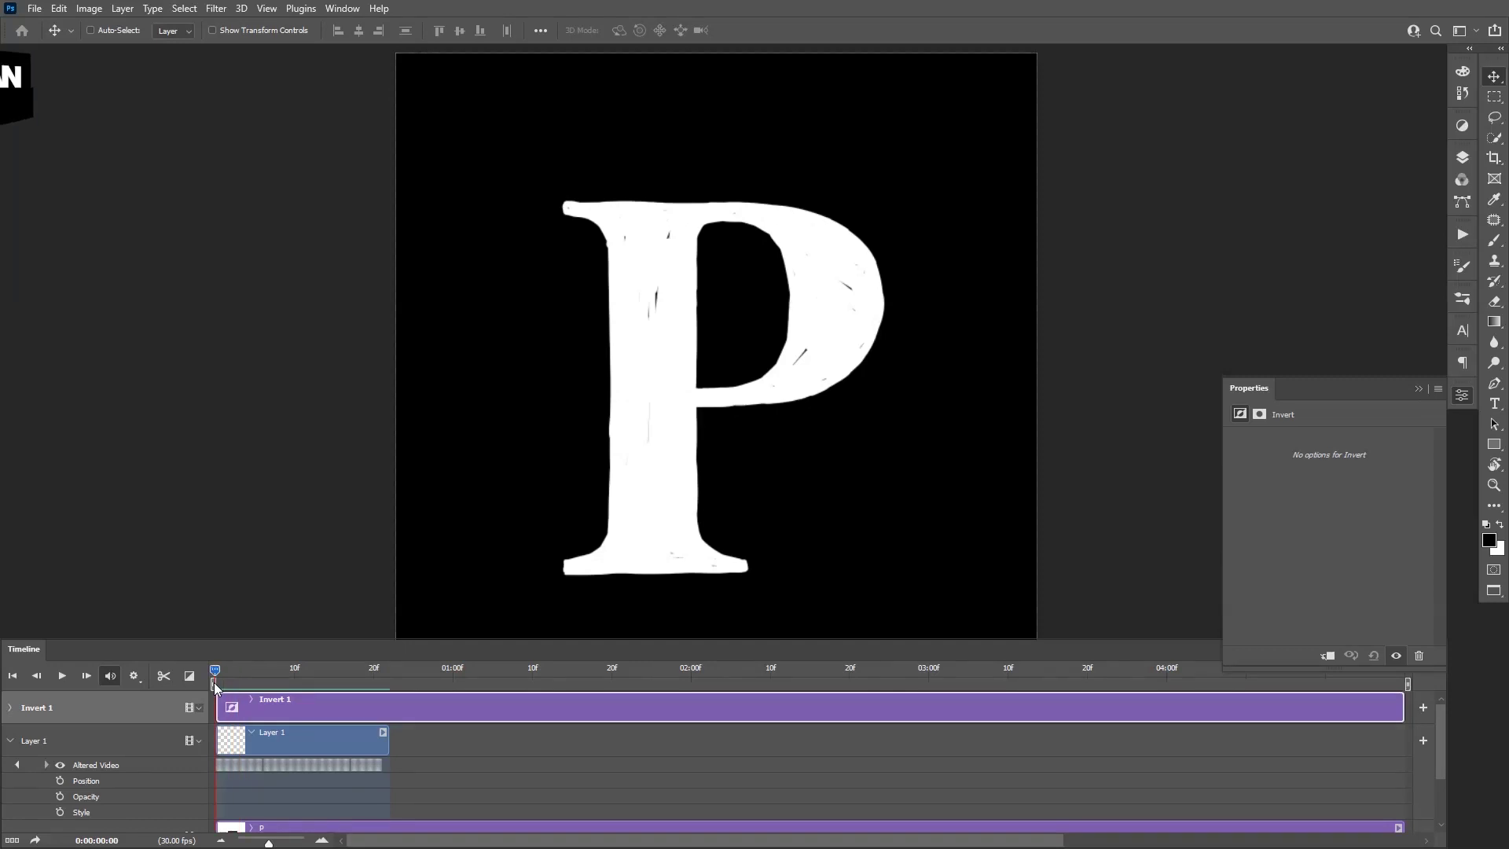
{"action": "left_click", "coordinate": [1419, 388]}
Examine the Render Video settings and the available H.264 presets, leaving the dialog without rendering
{"action": "left_click", "coordinate": [1439, 649]}
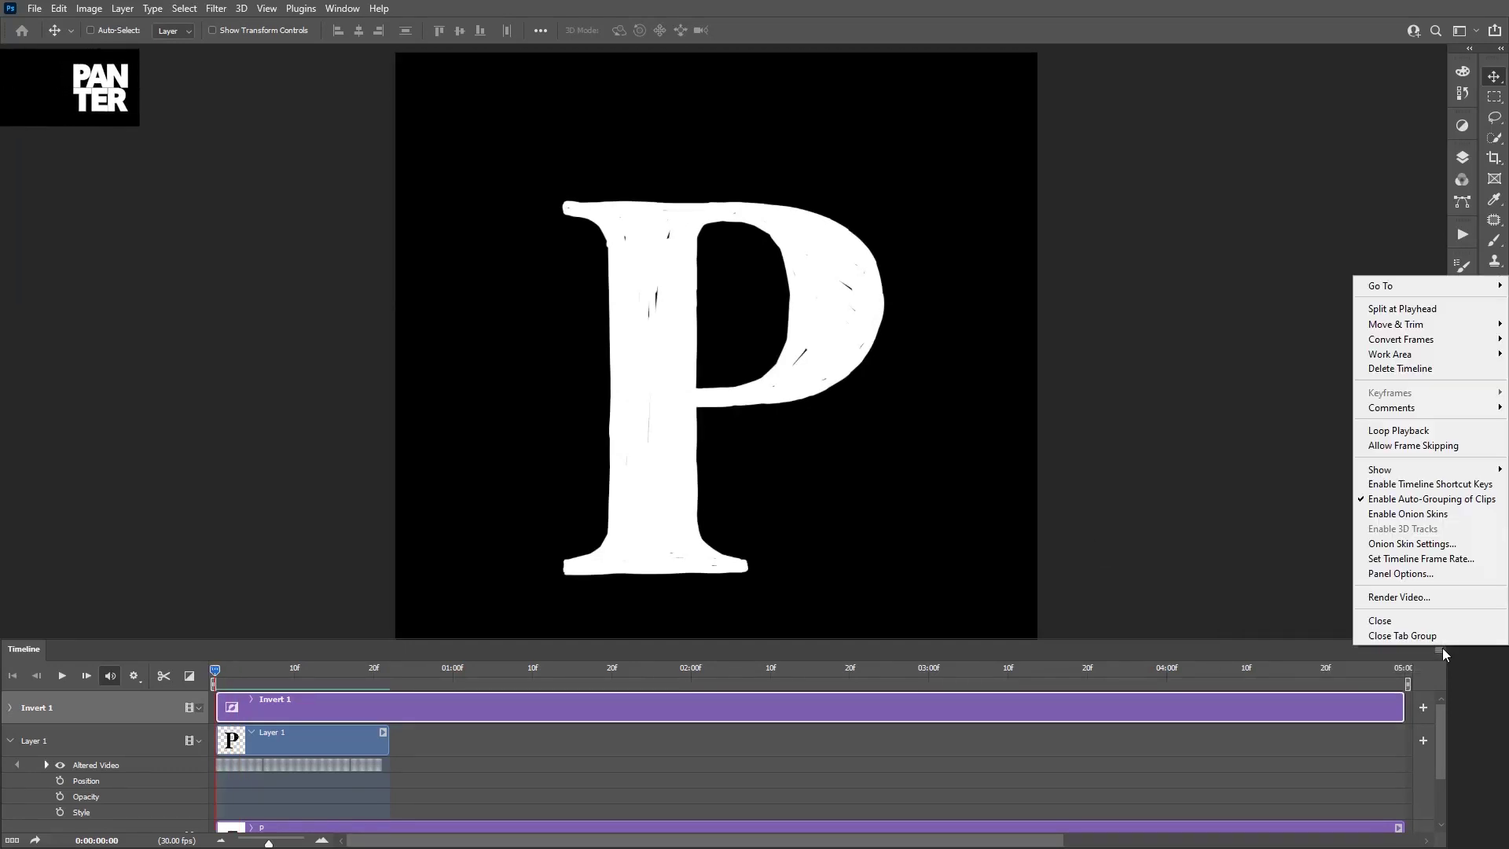
{"action": "left_click", "coordinate": [1420, 599]}
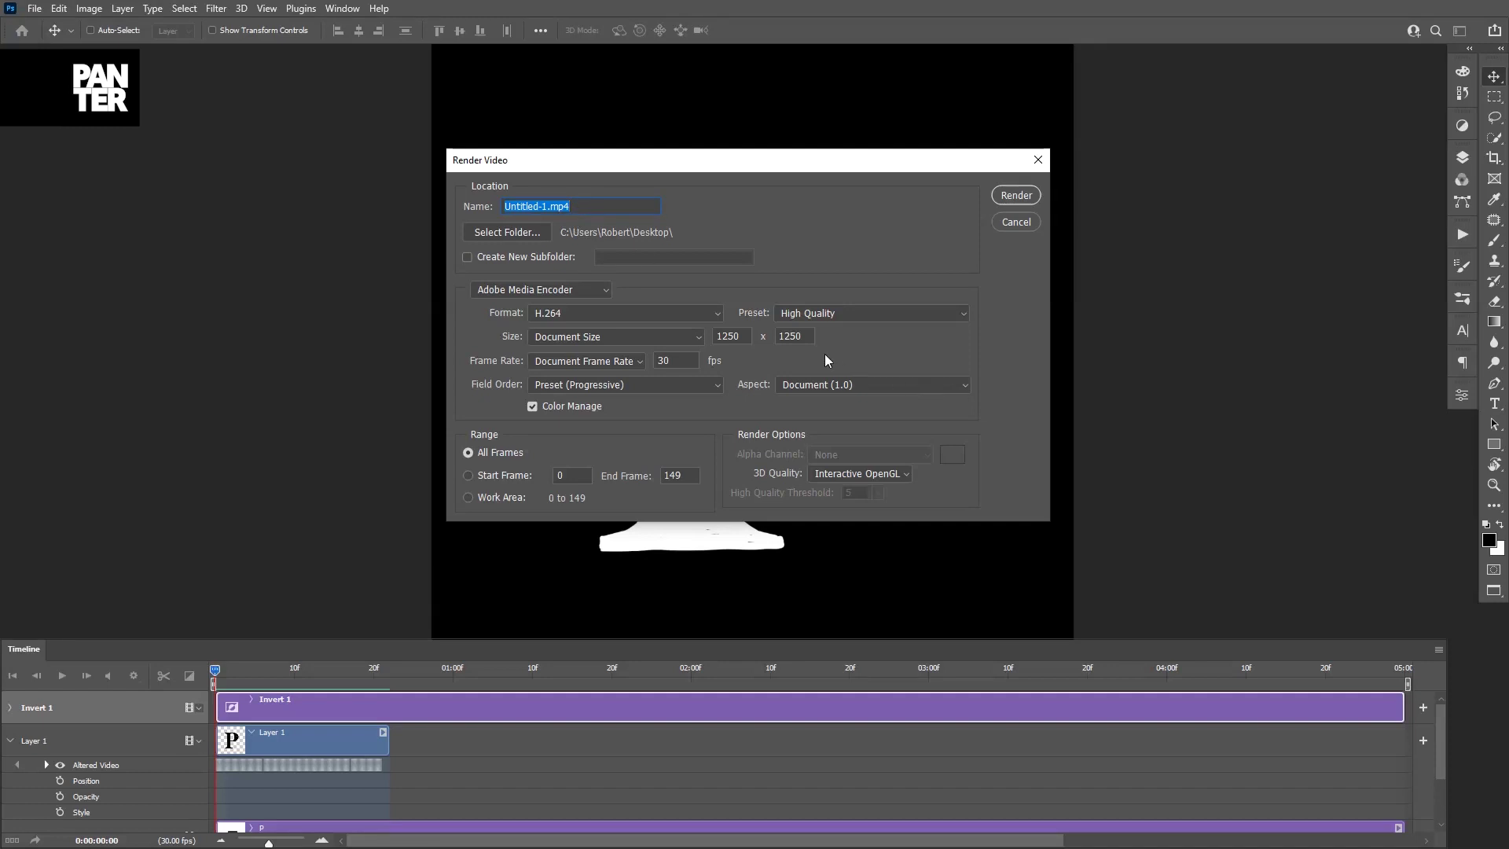
{"action": "left_click", "coordinate": [813, 336]}
{"action": "left_click", "coordinate": [821, 313]}
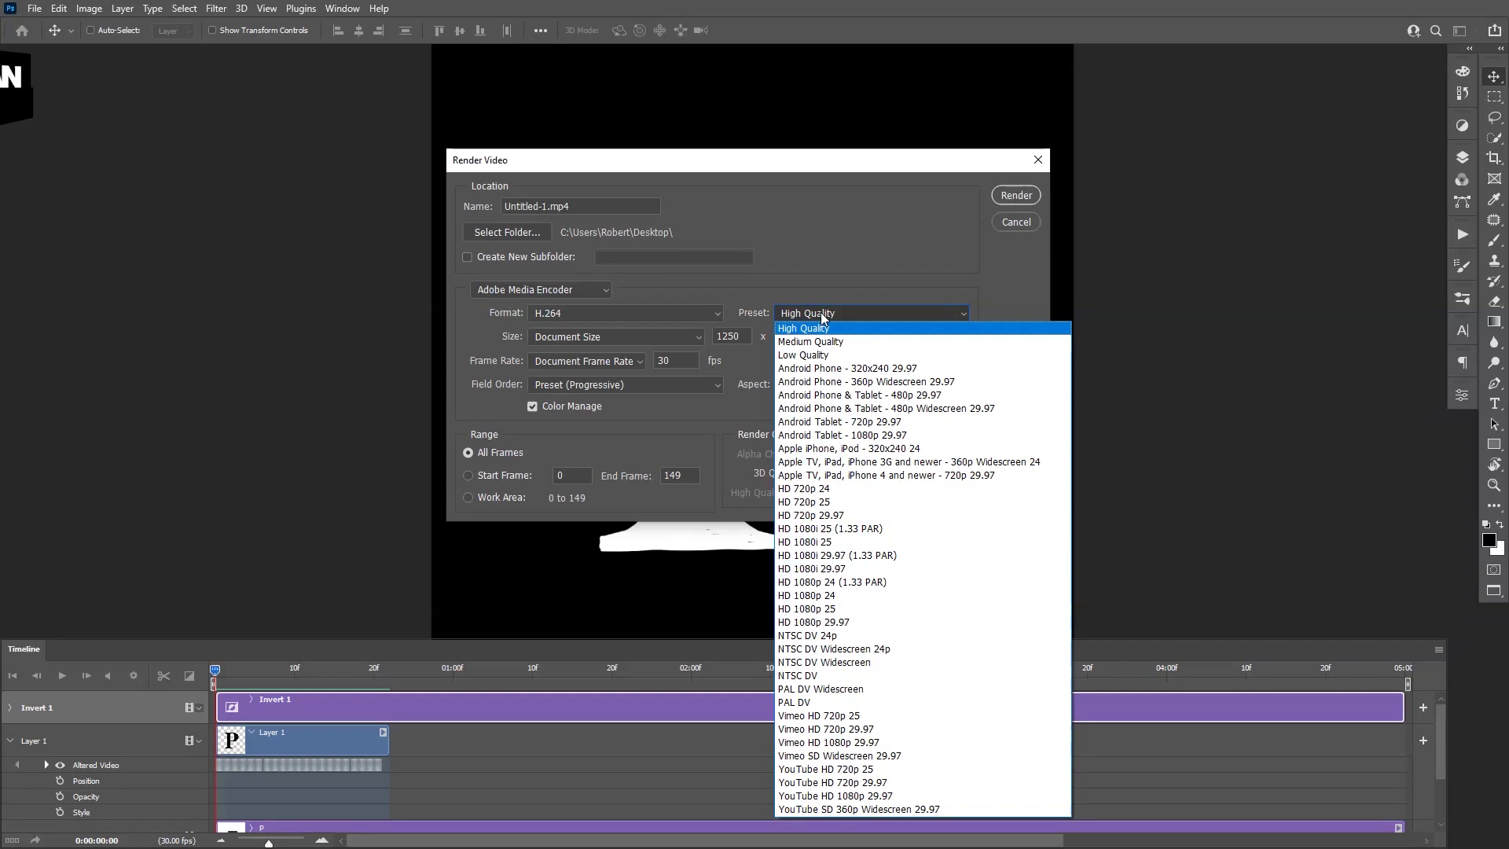
{"action": "left_click", "coordinate": [869, 275]}
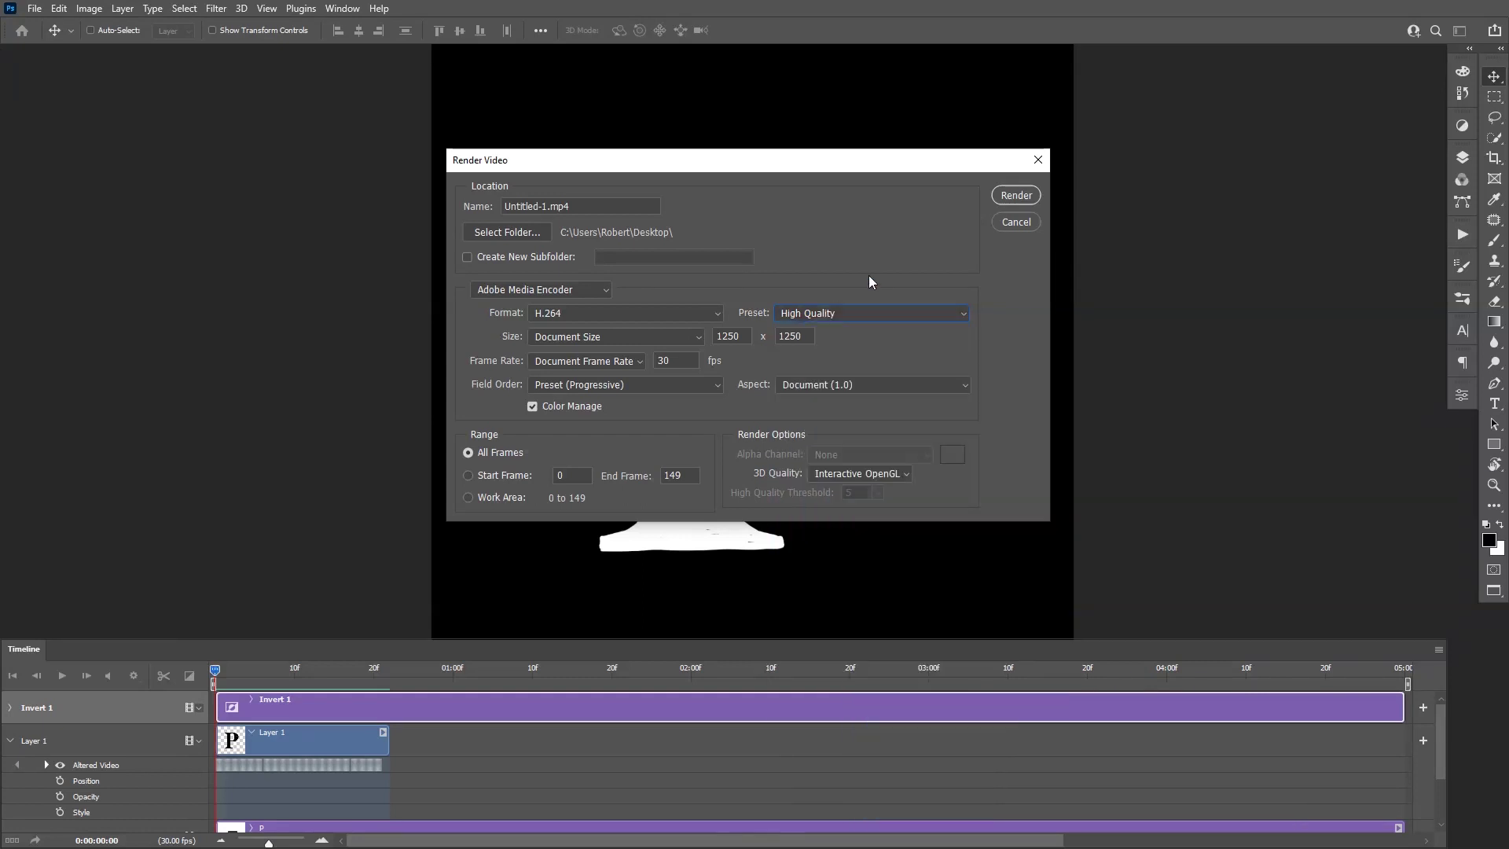
{"action": "left_click", "coordinate": [1017, 222]}
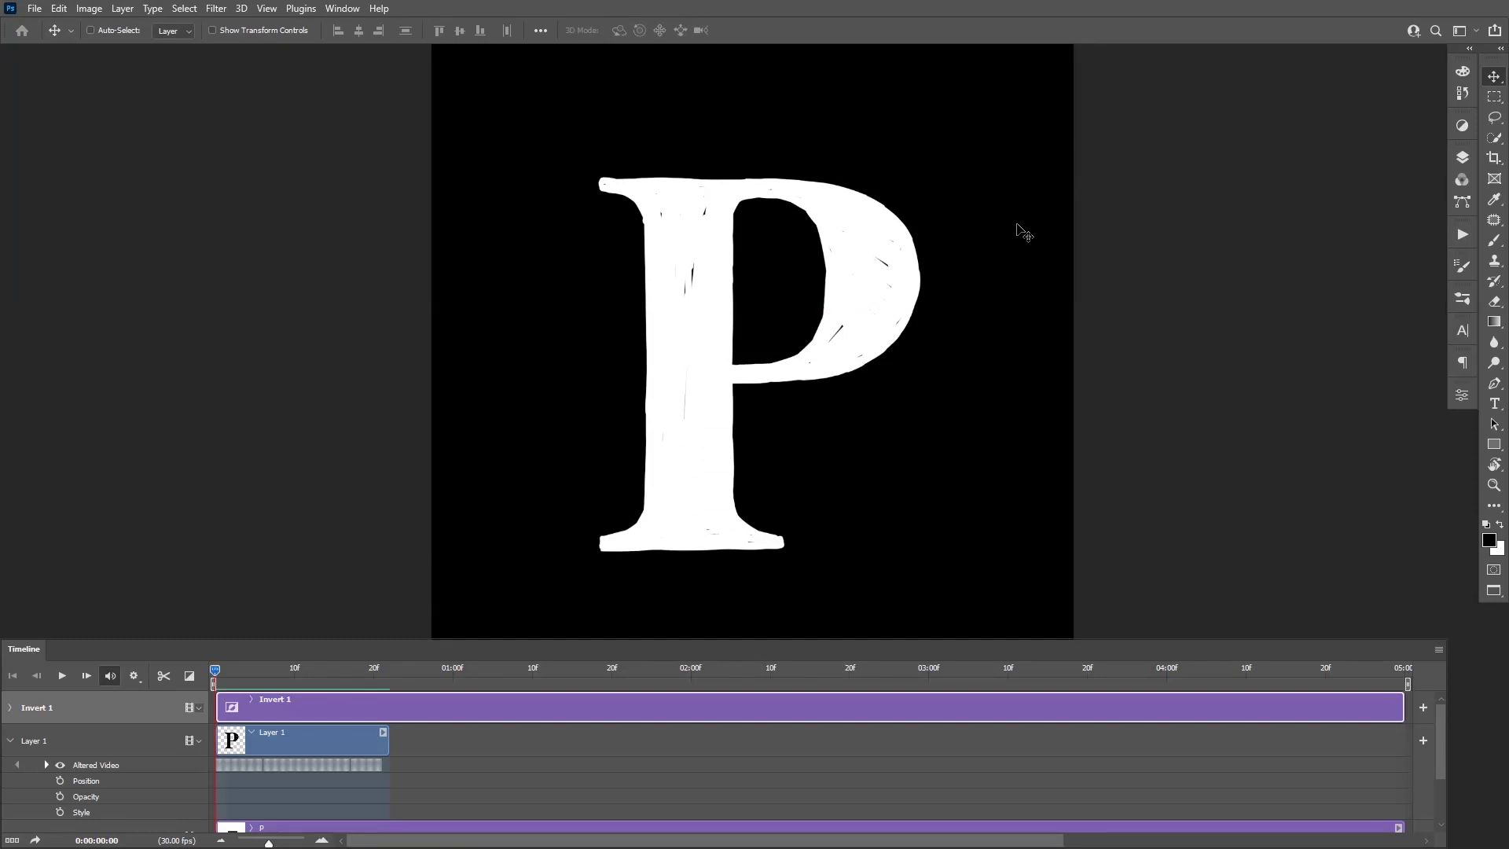